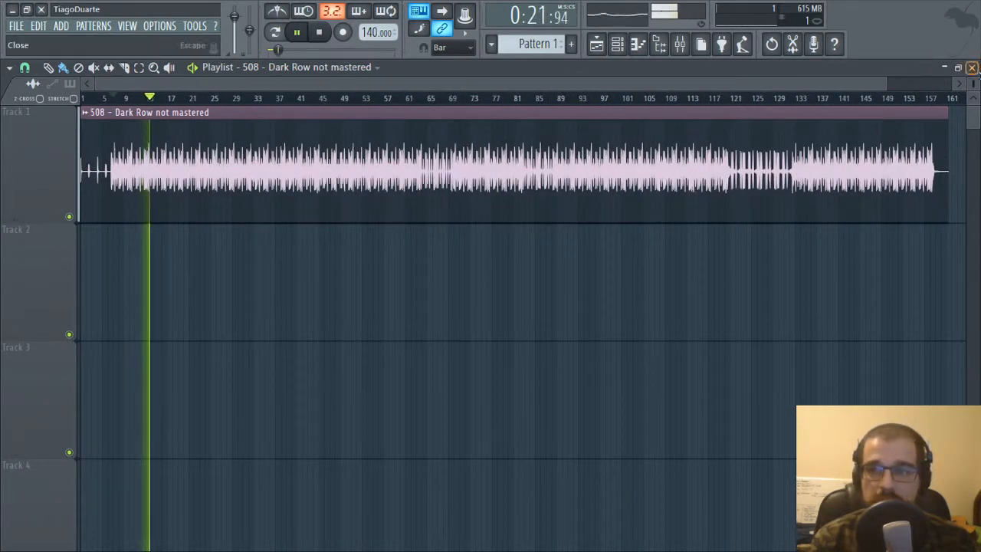
Insert Fruity parametric EQ 2 in the first effect slot of the mixer's Master track and stop playback.
left_click(972, 68)
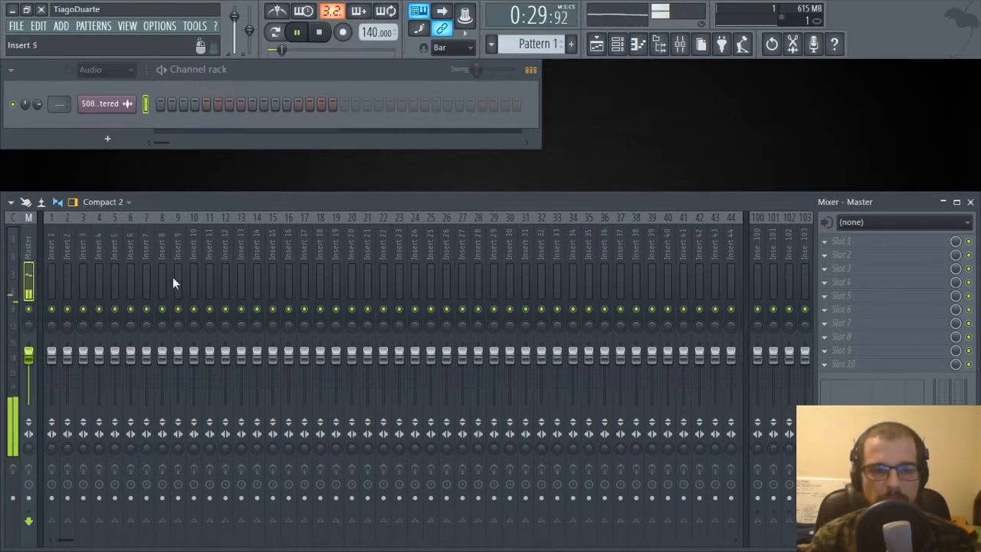
left_click(846, 240)
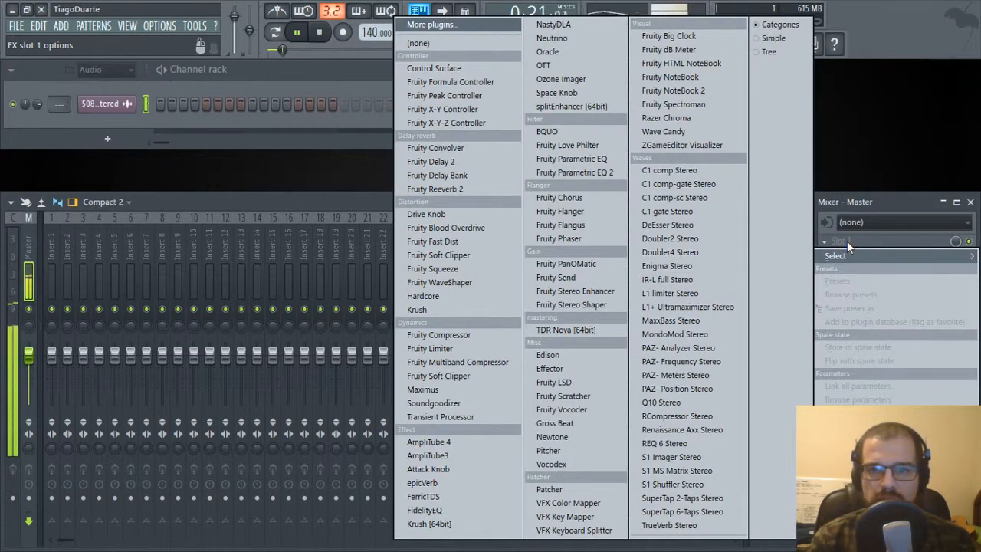
left_click(593, 172)
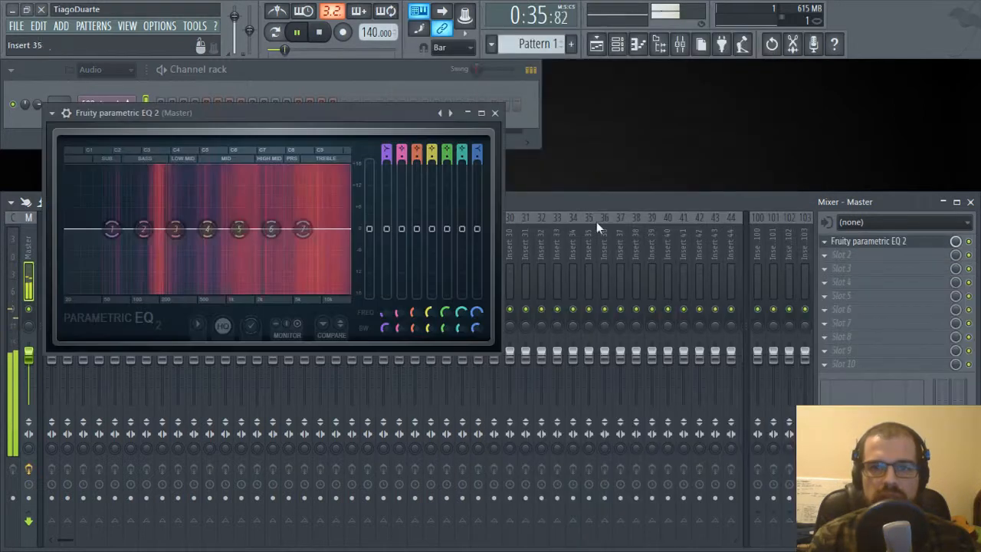
left_click_drag(289, 114, 610, 130)
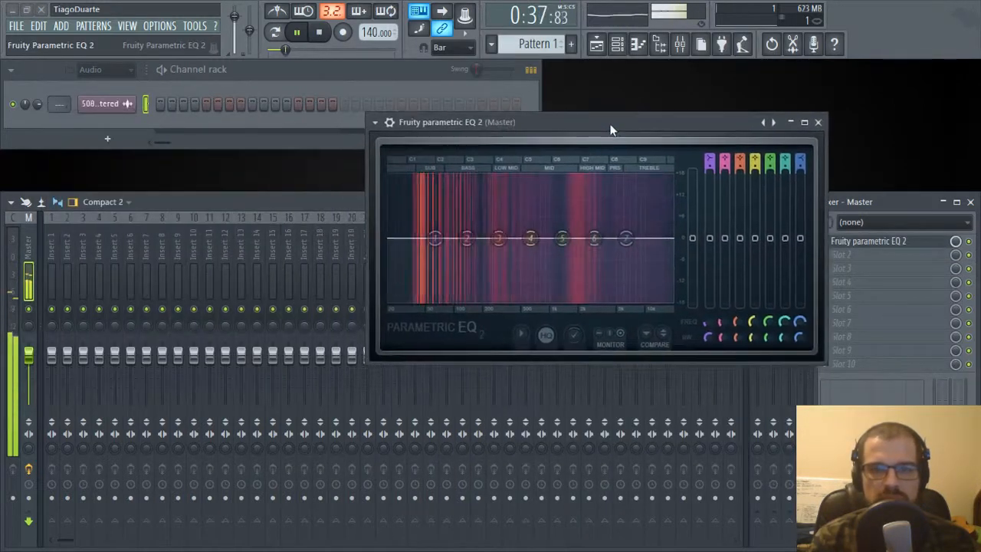
key("space")
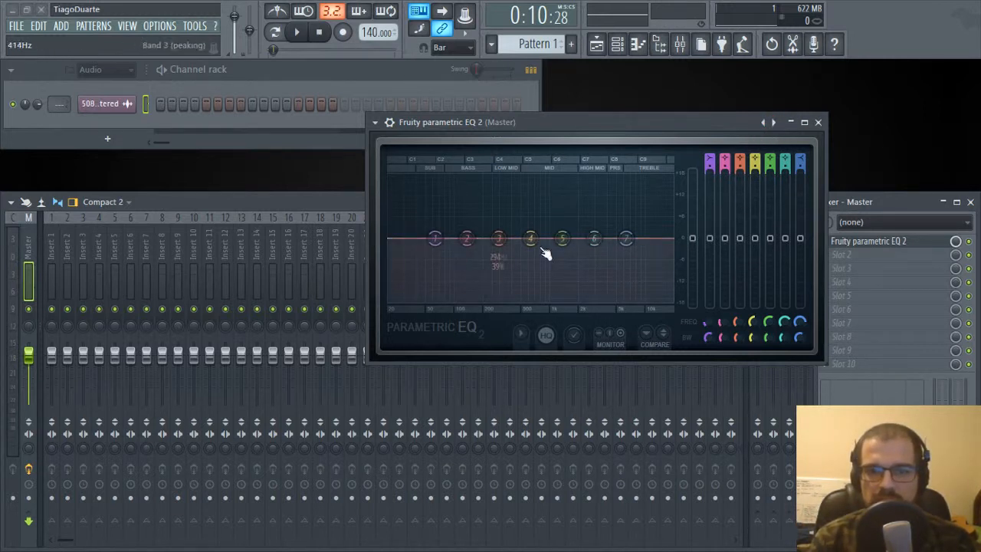
Load a mastering preset with a low cut and an 18 kHz cut into Fruity parametric EQ 2.
right_click(772, 122)
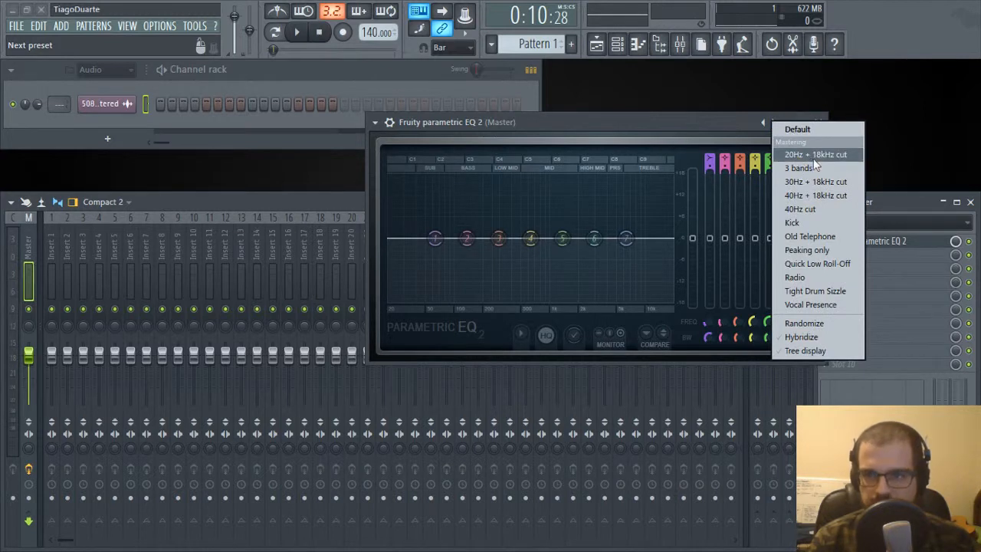
left_click(771, 125)
left_click(774, 128)
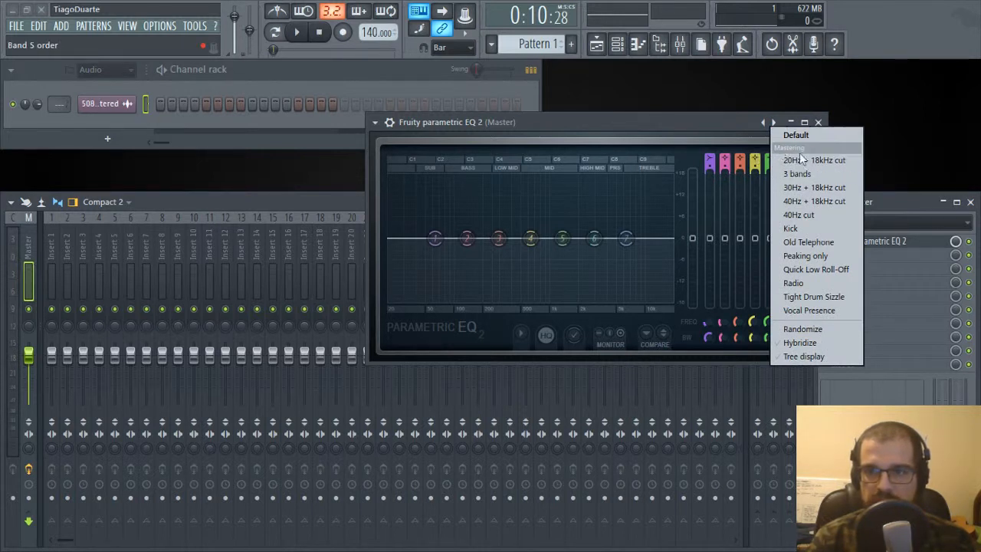
left_click(840, 163)
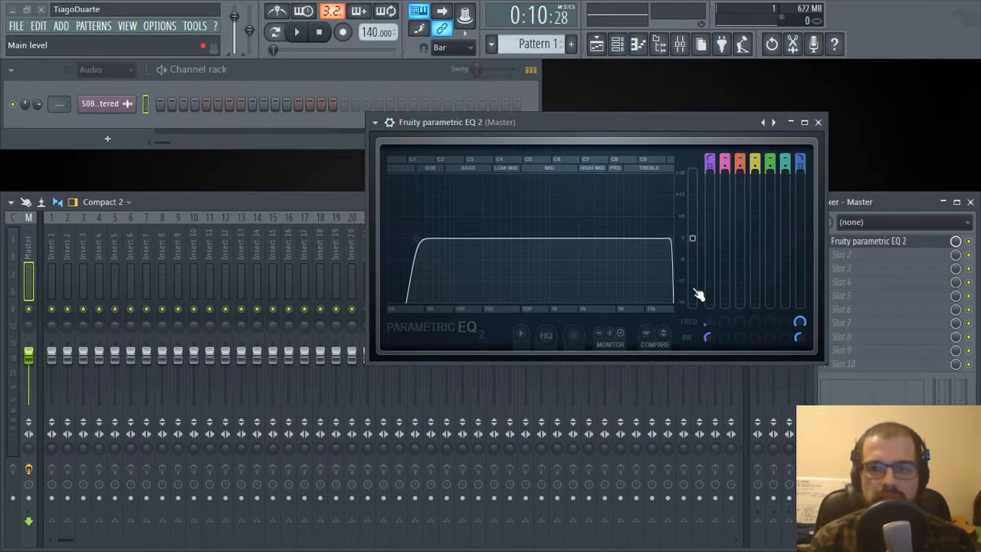
Play the song and sweep the equalizer's band 1 high-pass frequency down to its minimum and back up.
key("space")
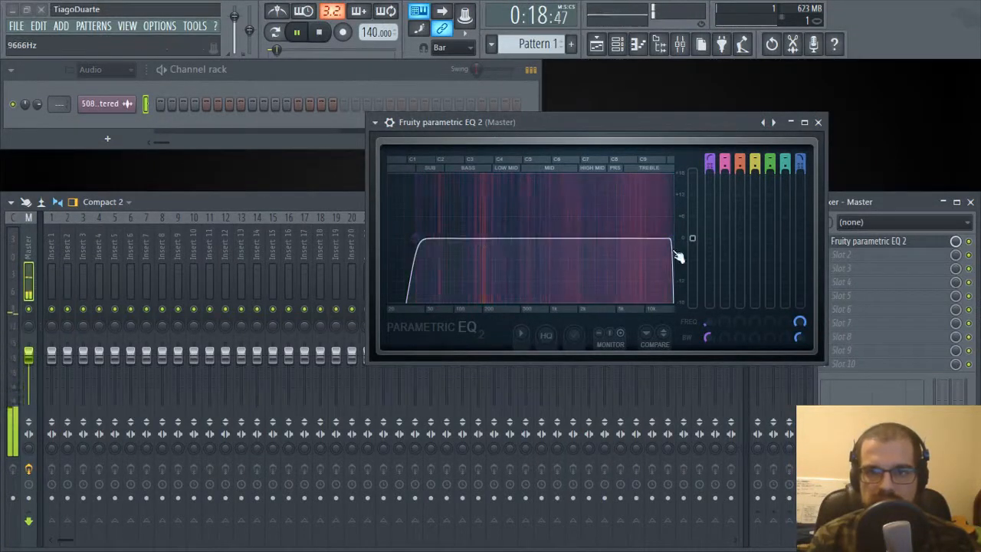
left_click_drag(709, 331, 709, 367)
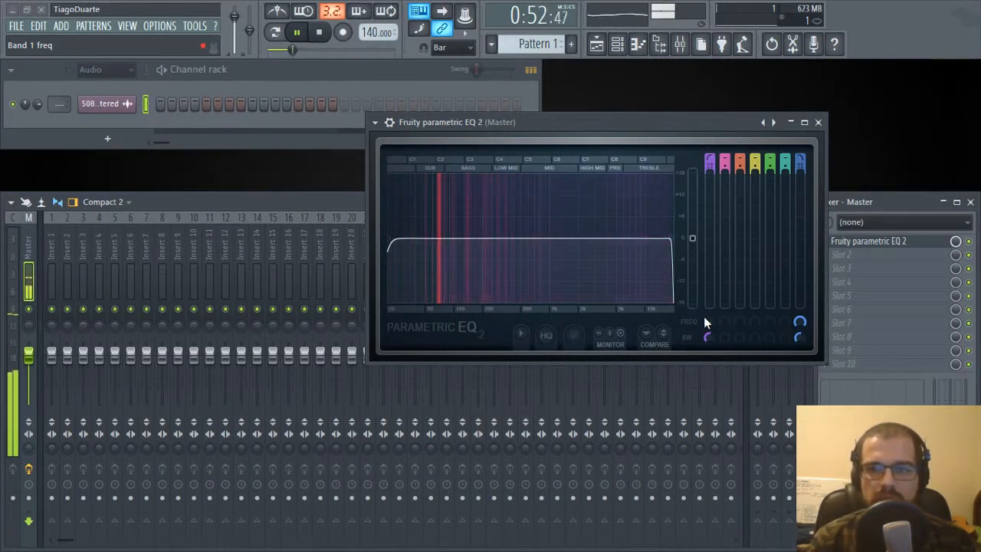
left_click_drag(709, 321, 709, 309)
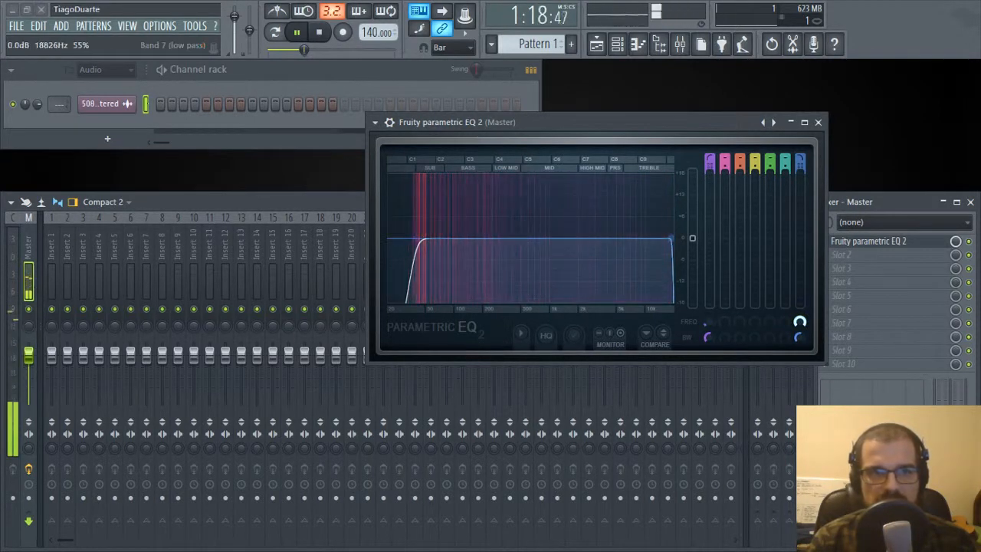
Sweep the band 7 low-pass cutoff down to about 15.6 kHz, return it to about 18 kHz, and close the equalizer.
left_click_drag(671, 238, 664, 238)
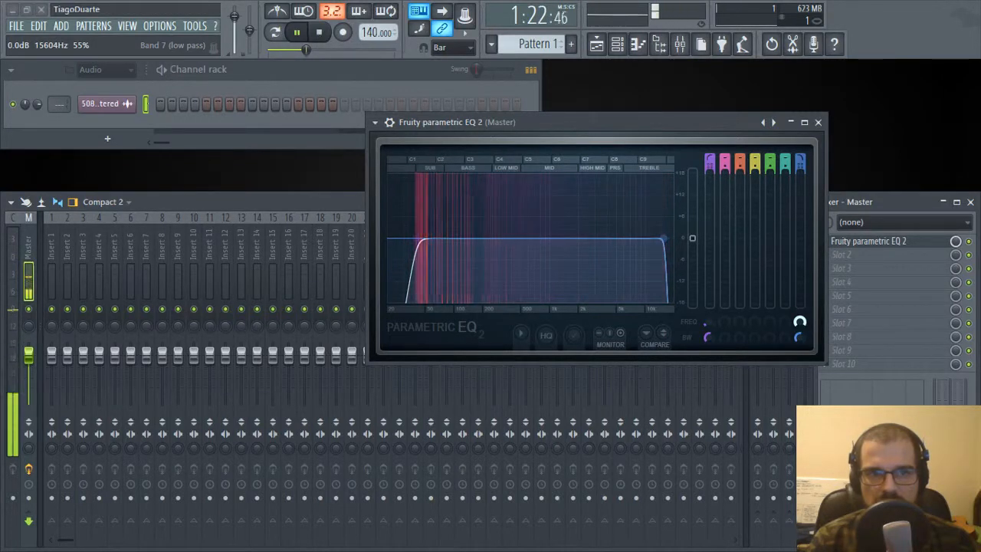
left_click_drag(663, 238, 666, 239)
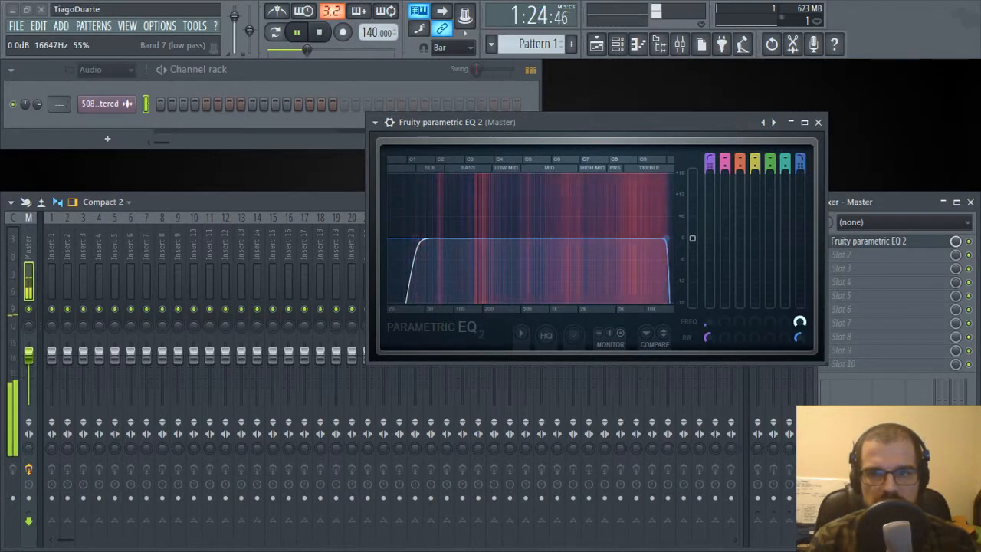
left_click_drag(799, 323, 799, 320)
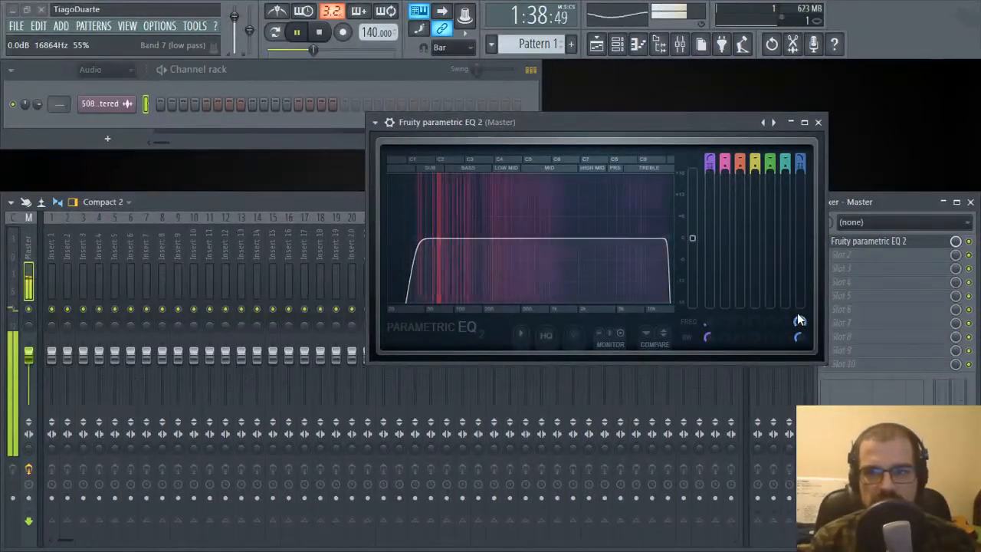
left_click_drag(801, 323, 801, 315)
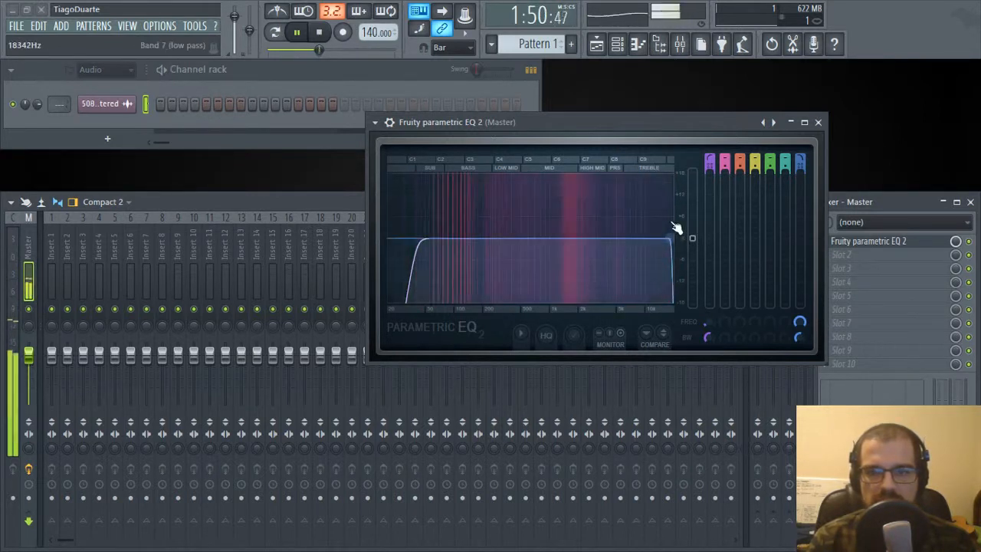
left_click_drag(674, 237, 682, 211)
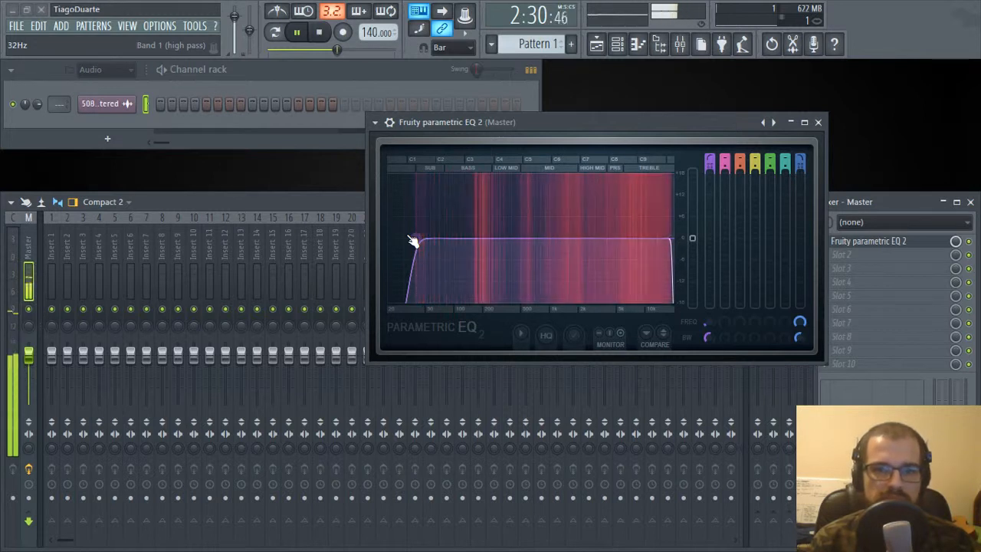
left_click_drag(412, 241, 406, 229)
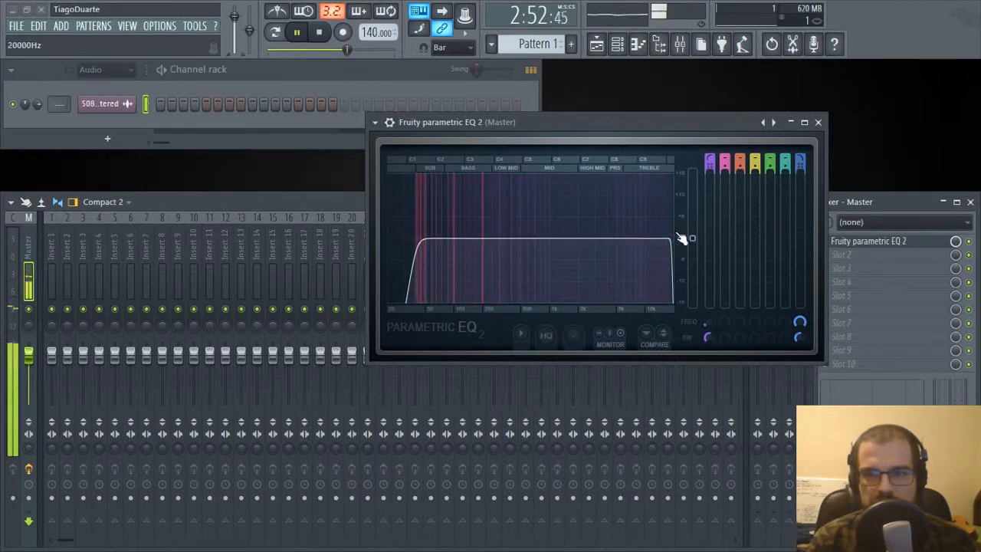
left_click(818, 122)
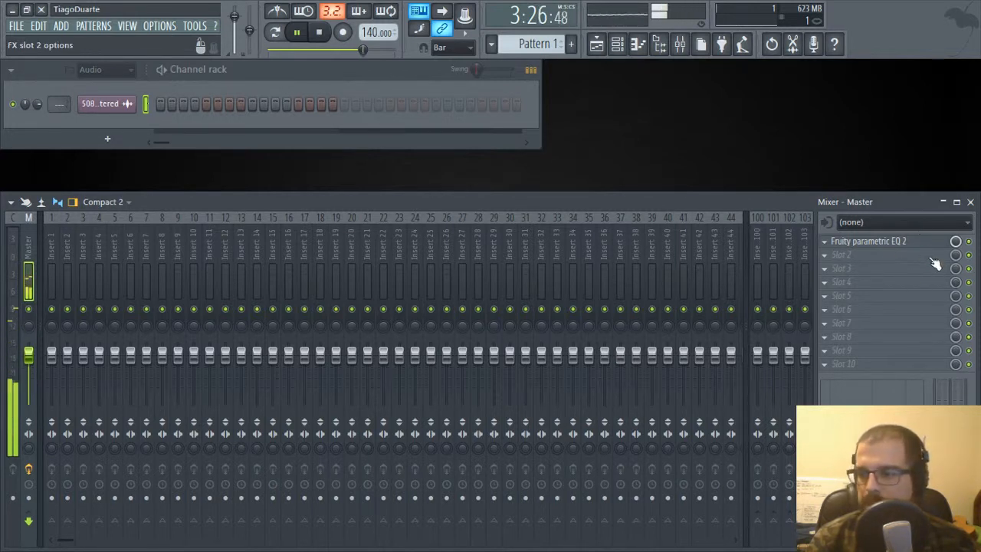
Examine the waveform of the unmastered Dark Row clip in the playlist, up close and in full, and return to the mixer.
left_click(863, 259)
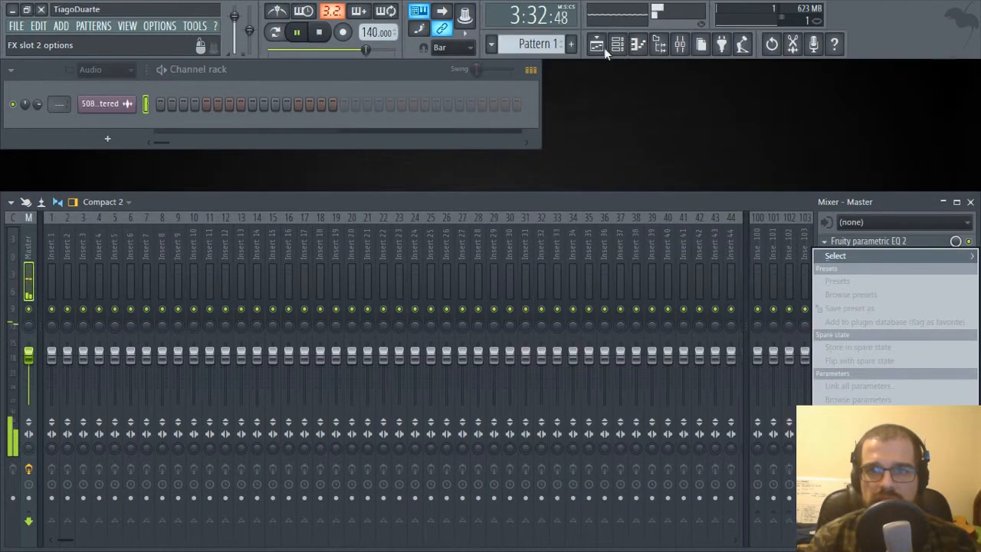
left_click(603, 47)
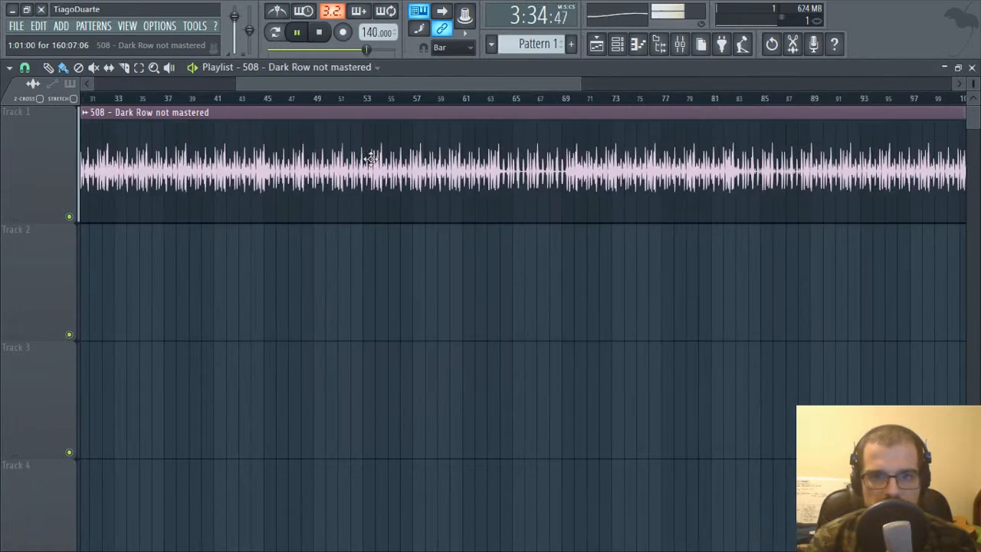
scroll(374, 159, "up", 5)
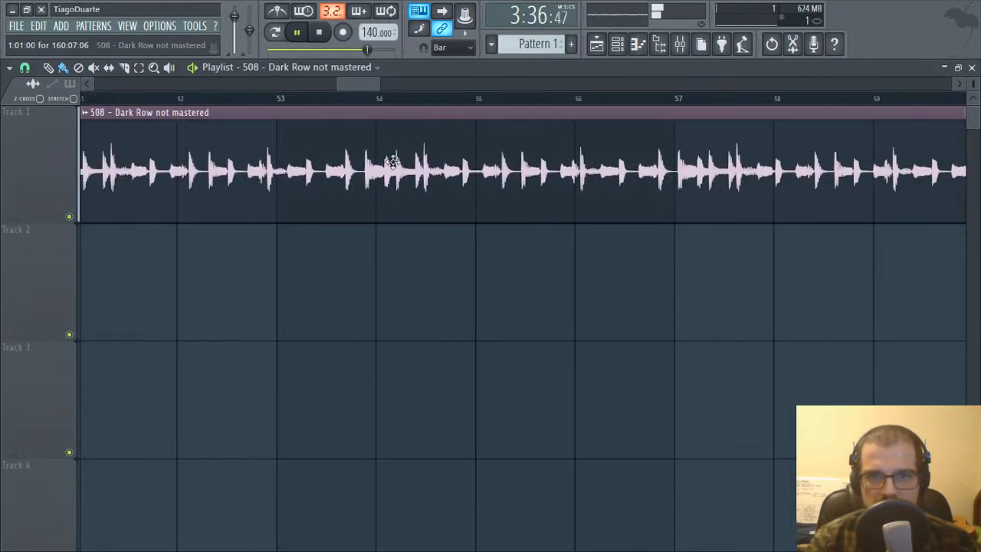
scroll(705, 176, "down", 10)
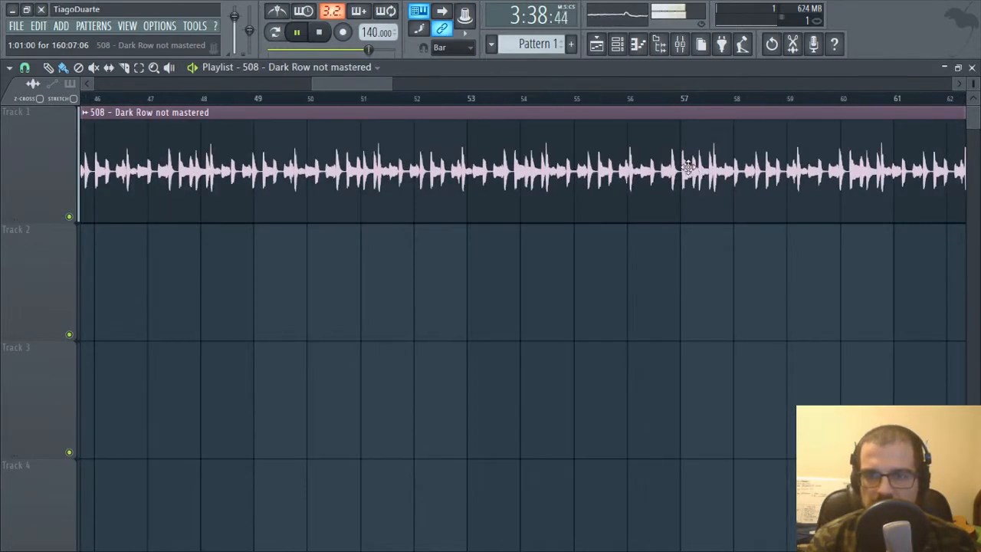
scroll(649, 172, "down", 1)
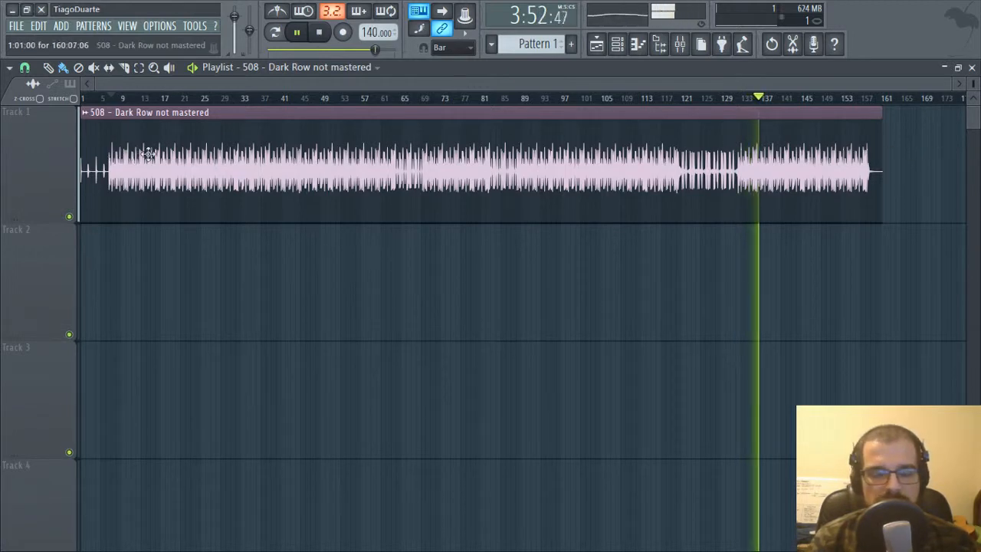
left_click(971, 67)
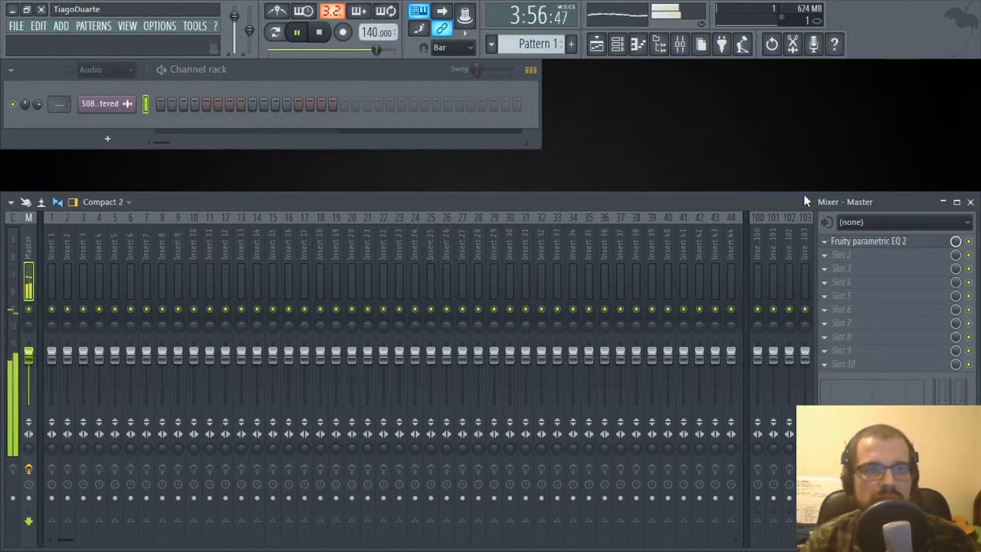
Insert C1 comp Stereo in the Master track's second effect slot and load its Classic compressor preset with playback stopped.
left_click(871, 255)
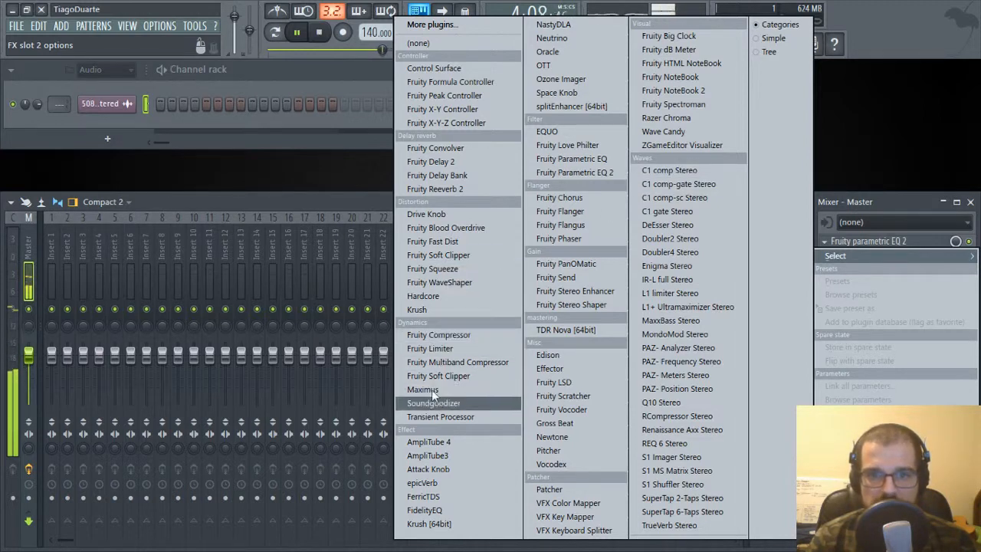
left_click(669, 170)
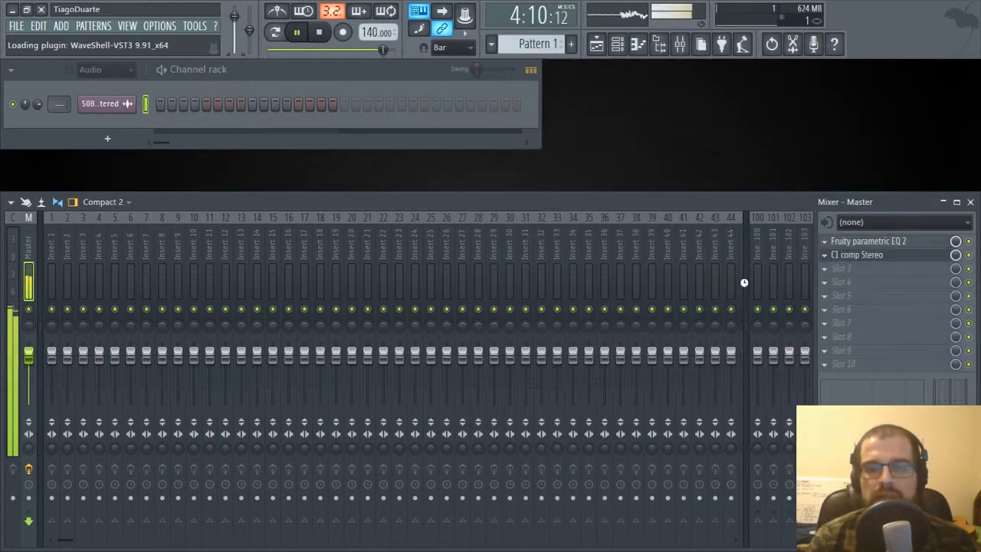
left_click_drag(207, 109, 445, 92)
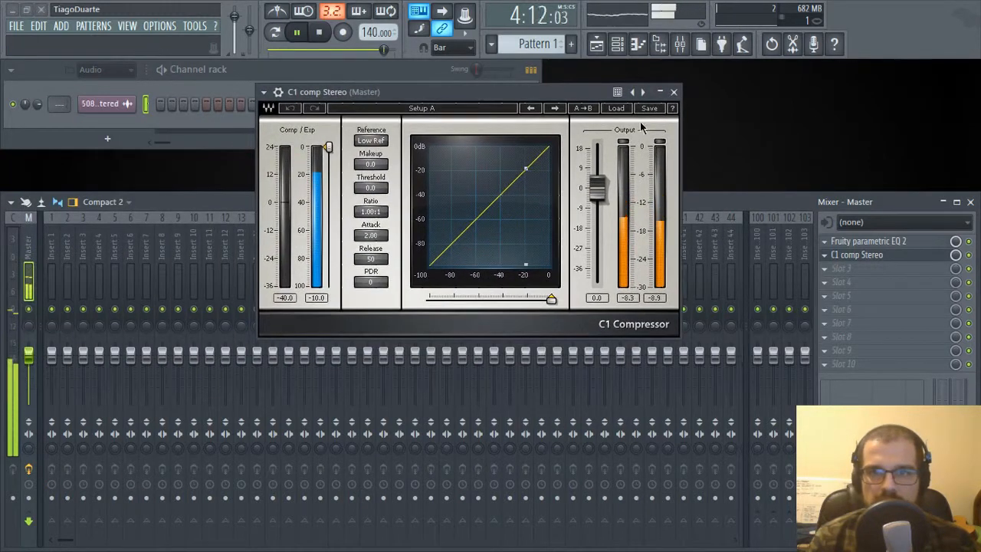
key("space")
left_click(616, 109)
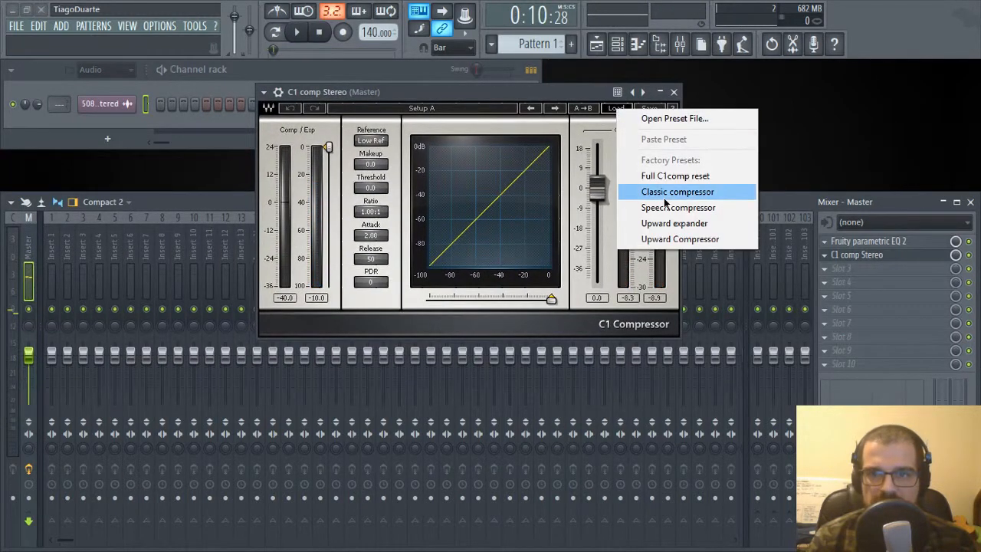
left_click(687, 196)
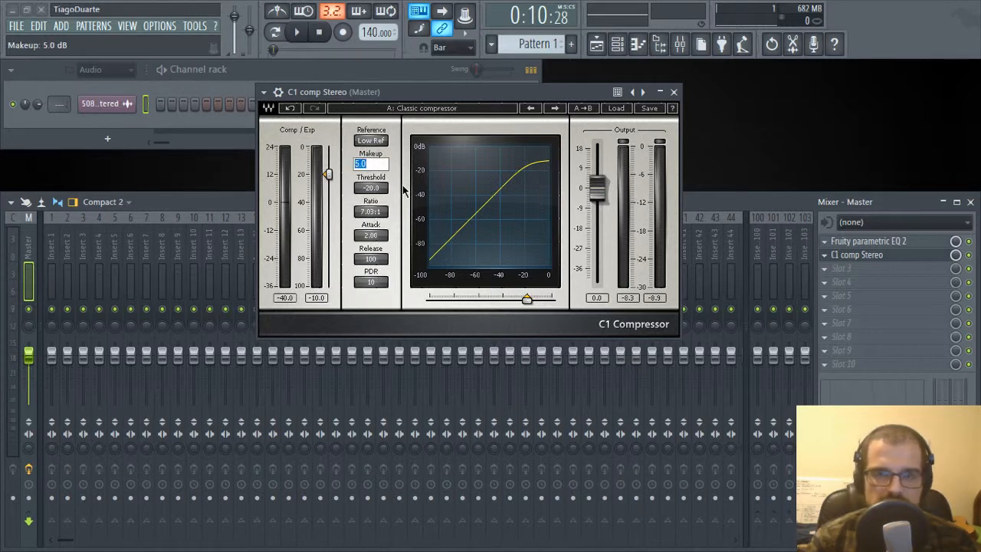
Set the C1 compressor's makeup to 0, threshold to 0, and ratio to 2.87:1.
type("0")
key("Return")
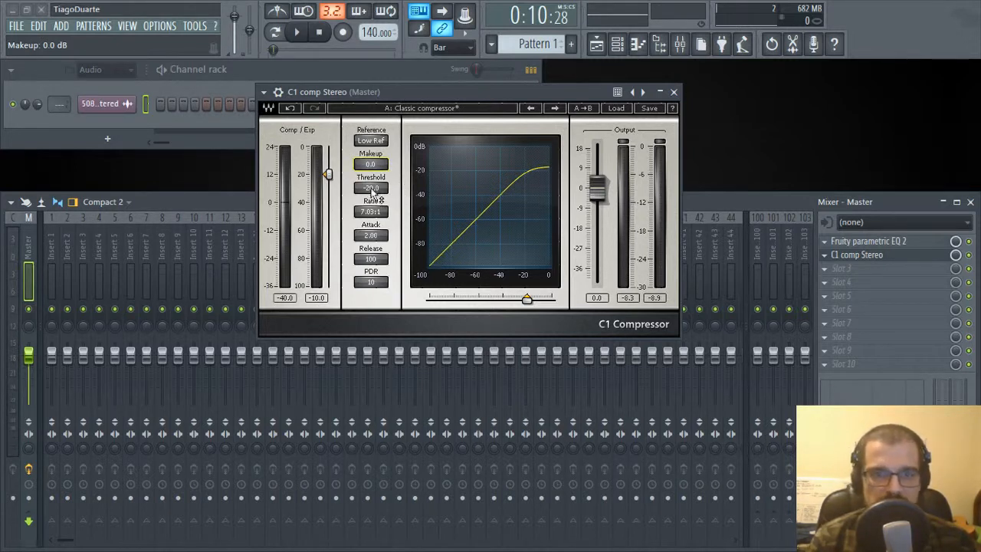
type("0")
key("Return")
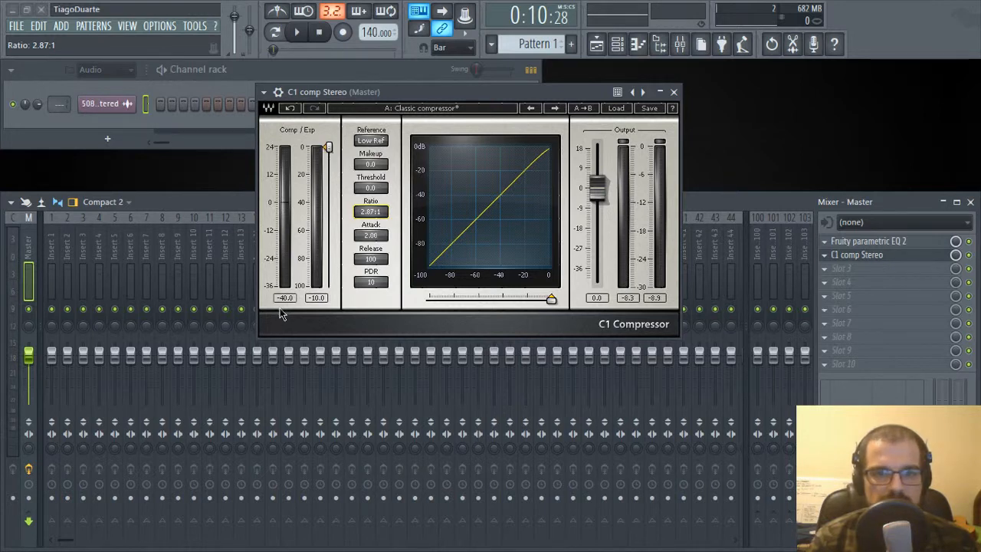
Lower the compressor's threshold to about -8.3 while the song plays, and close the compressor.
key("space")
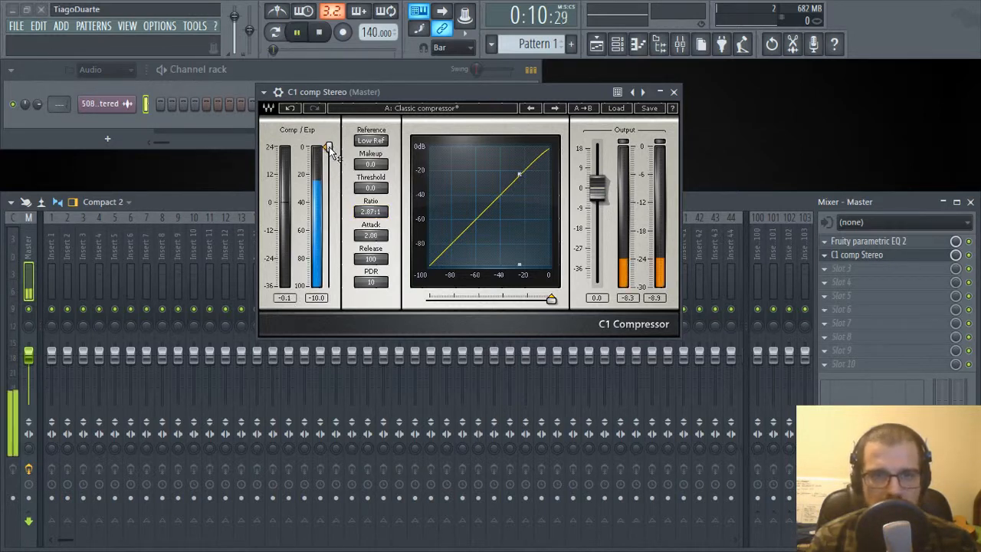
left_click_drag(328, 147, 328, 154)
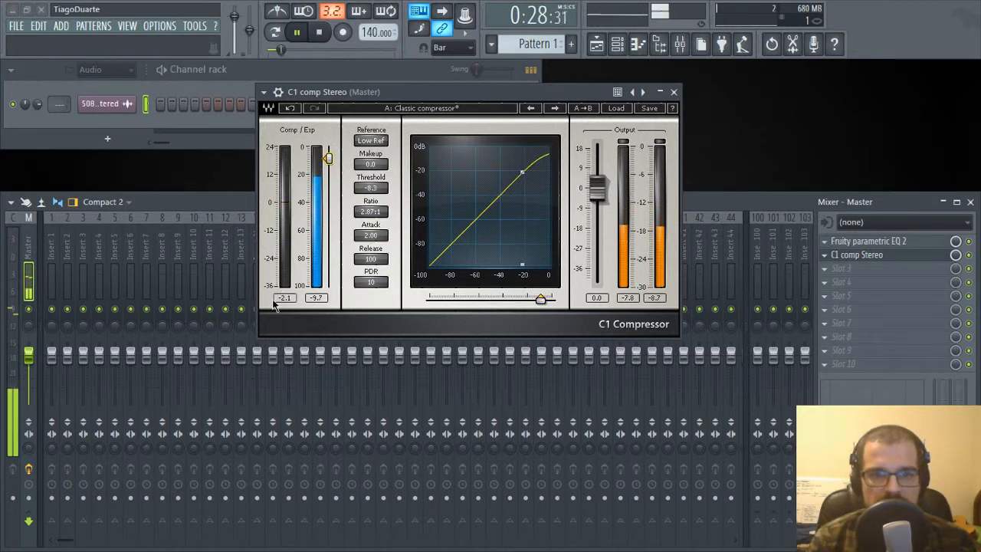
left_click(674, 92)
Insert FerricTDS in the Master track's third effect slot.
left_click(856, 268)
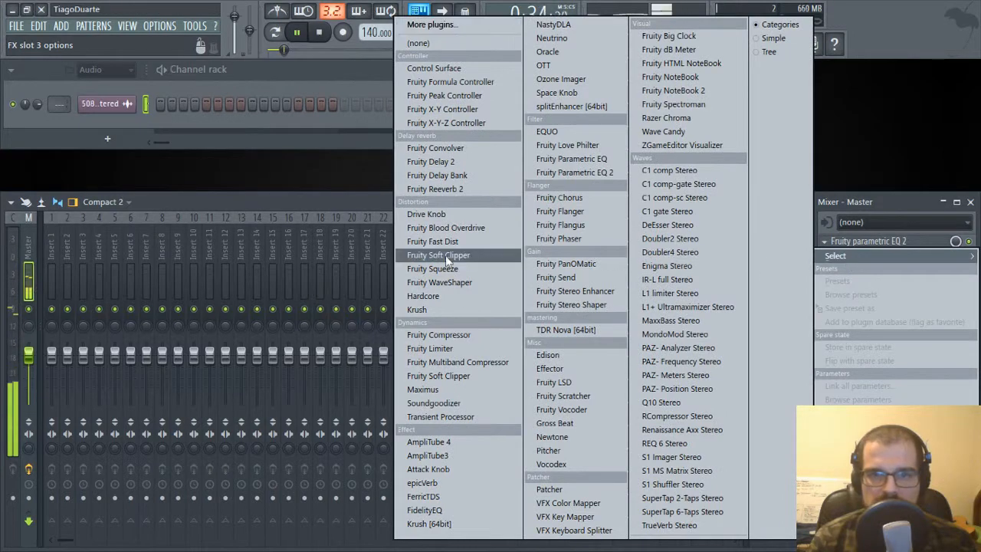
left_click(423, 497)
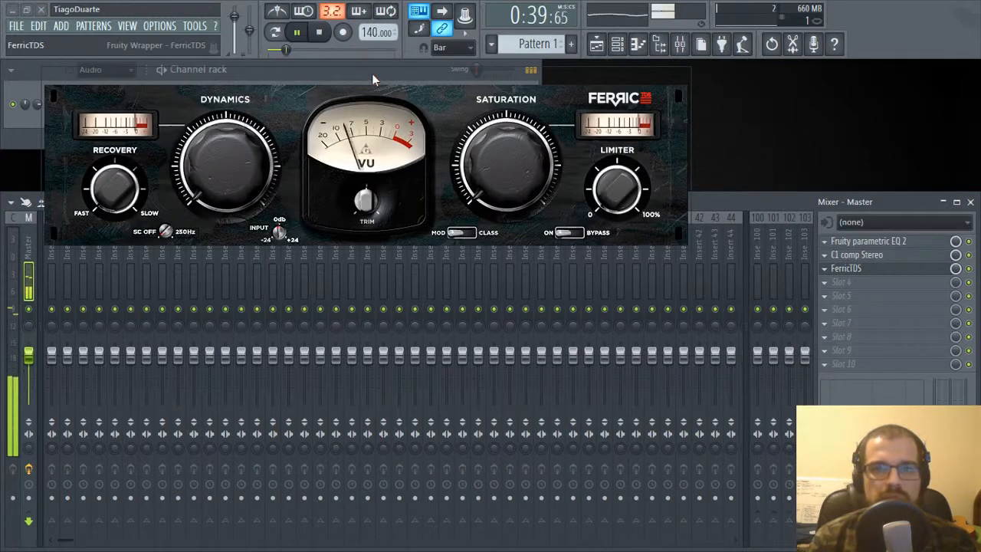
Set FerricTDS dynamics to 0.41 and saturation to 0.56 while the song plays, and close the plugin.
left_click_drag(371, 74, 471, 140)
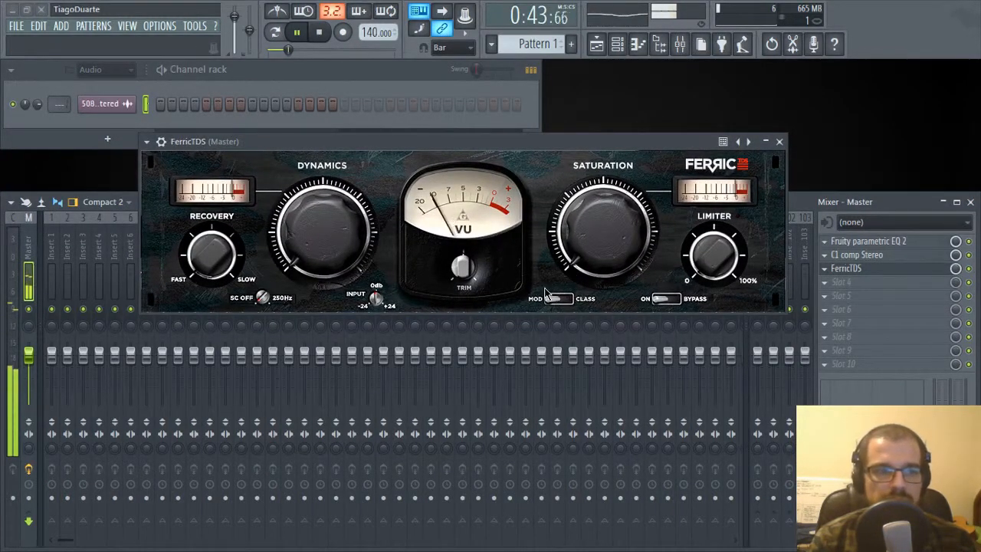
left_click_drag(326, 268, 339, 221)
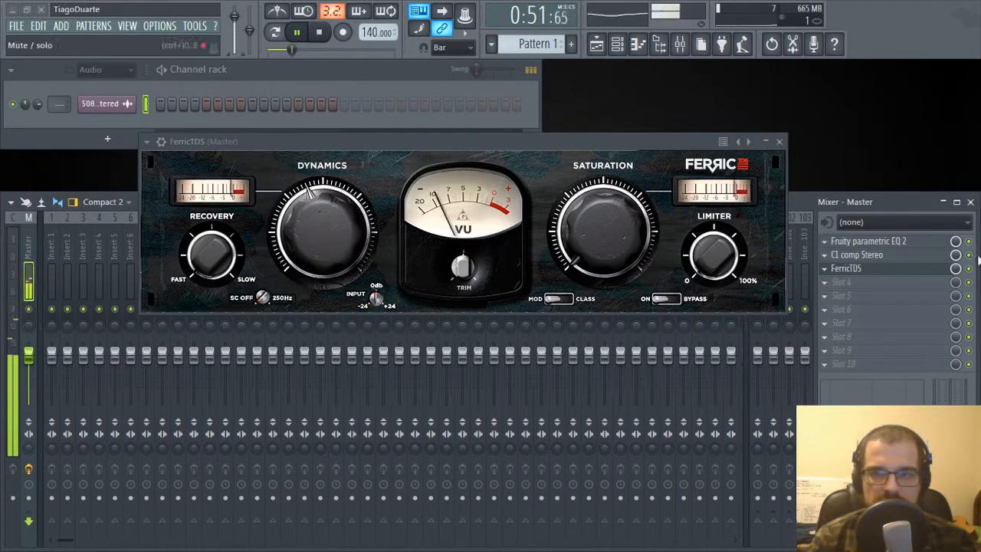
left_click_drag(302, 242, 301, 250)
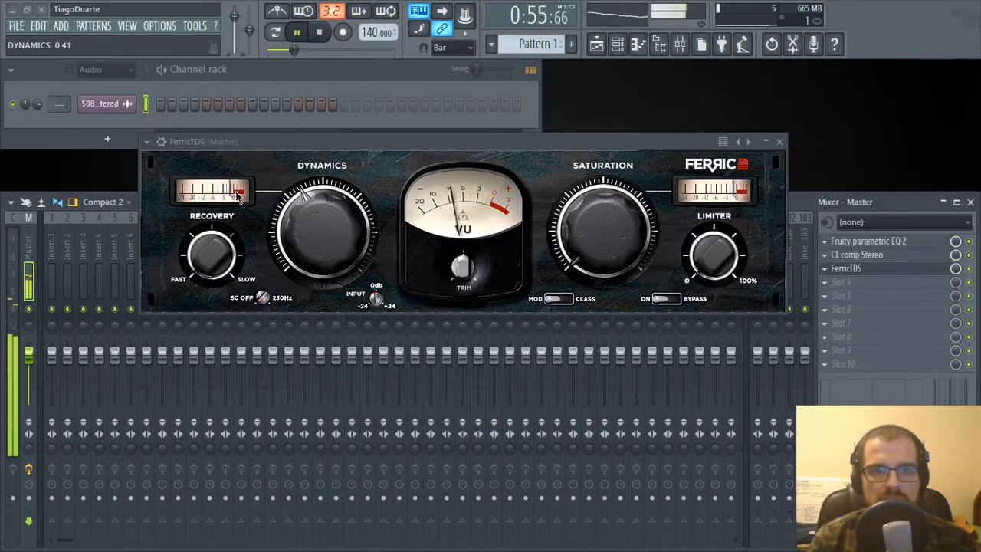
left_click_drag(603, 230, 602, 201)
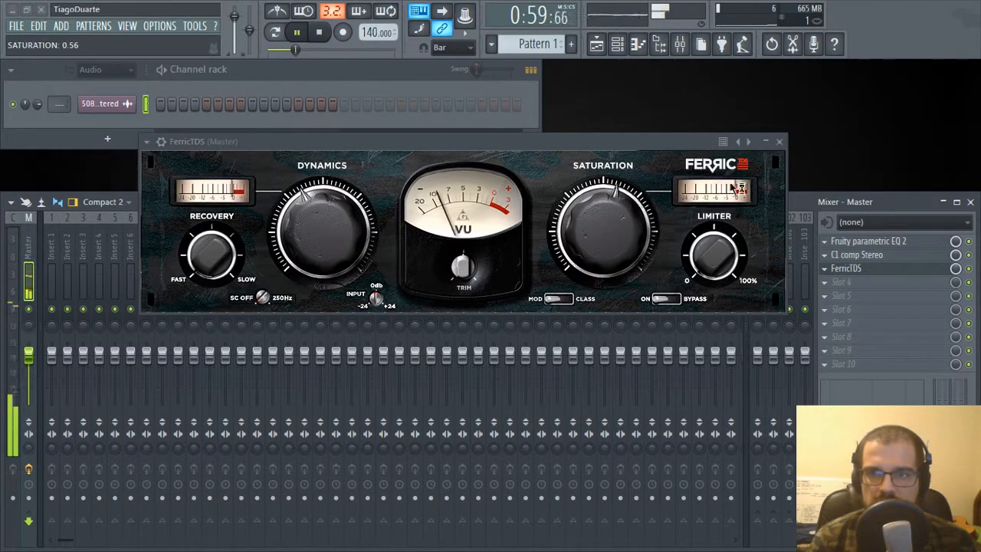
left_click(779, 141)
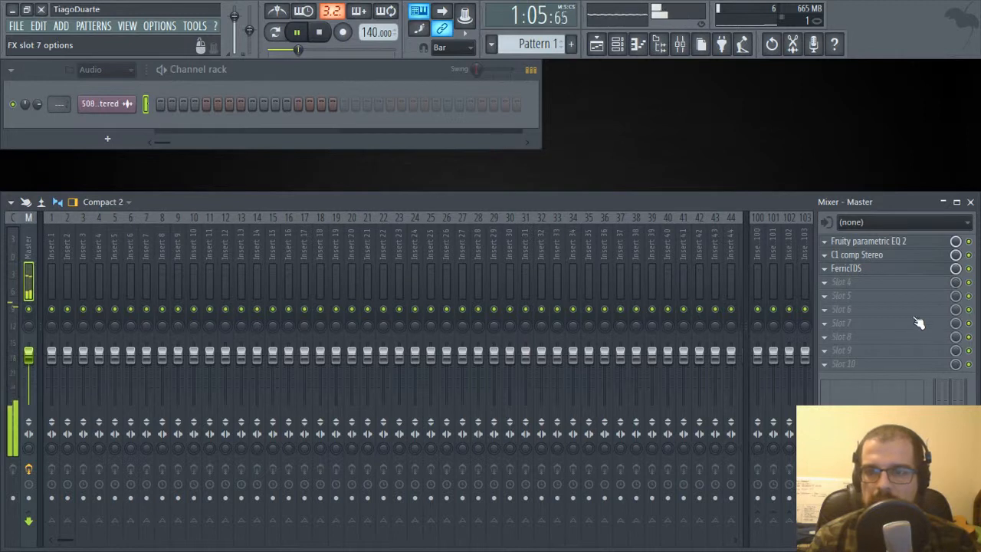
Stop playback and rename the Master track's C1 comp Stereo slot to Compression and the FerricTDS slot to Saturation.
key("space")
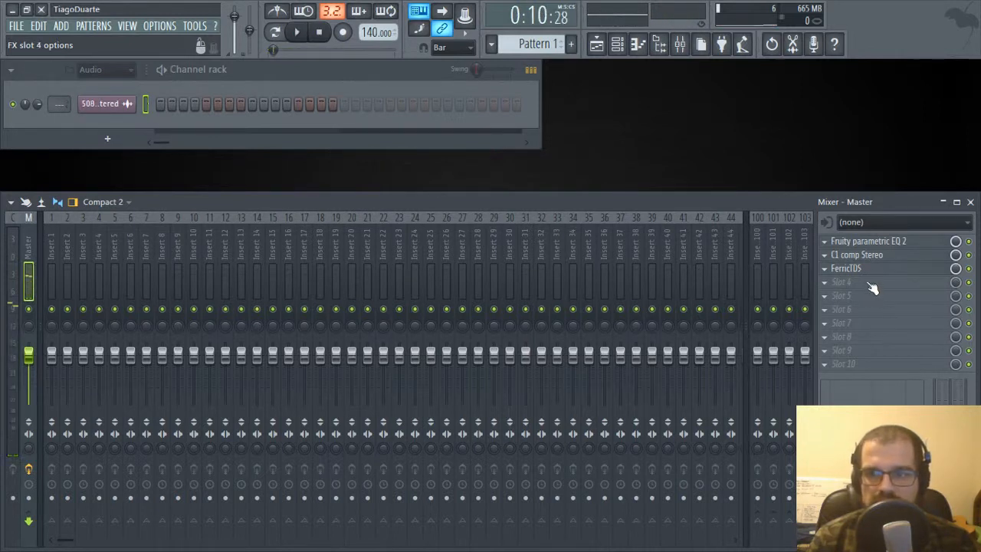
right_click(874, 257)
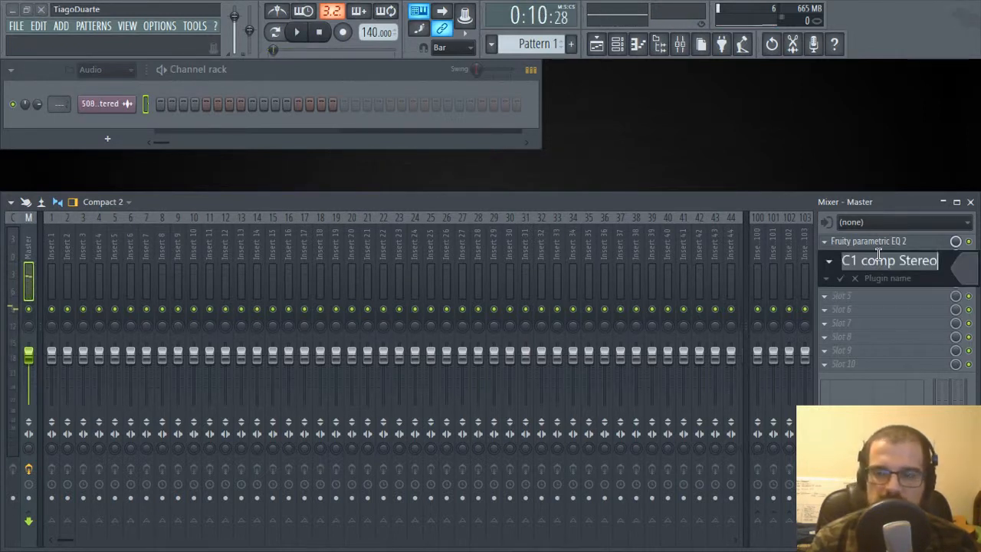
type("Com")
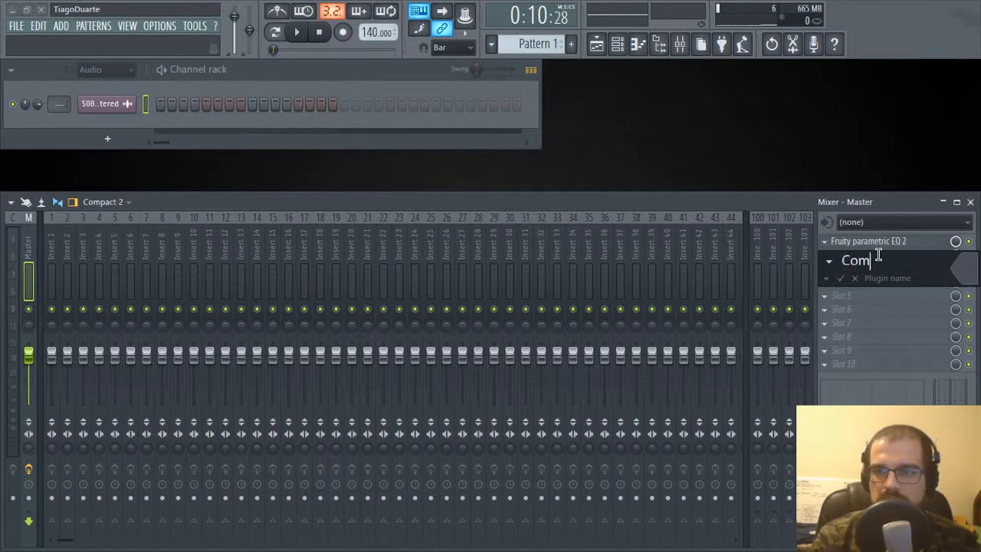
key("Return")
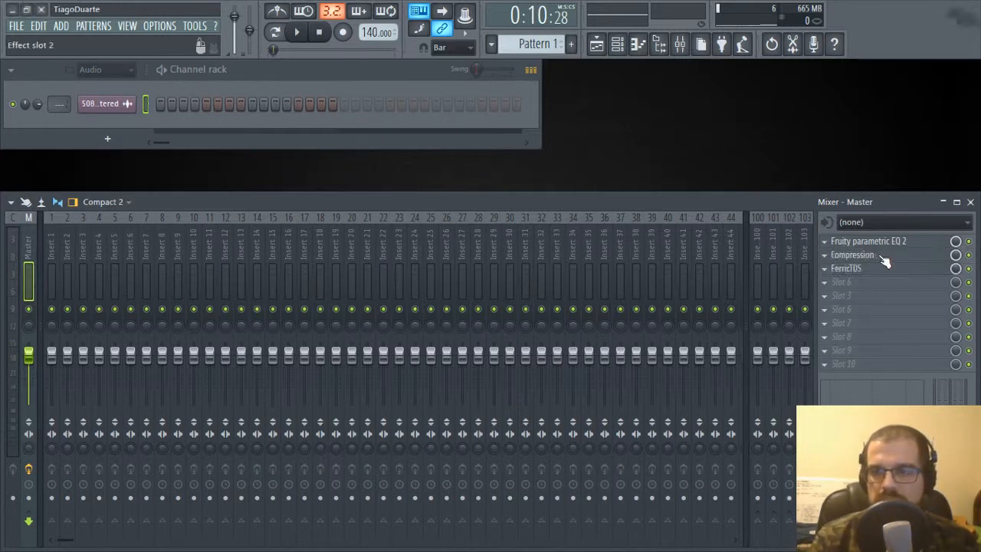
right_click(861, 269)
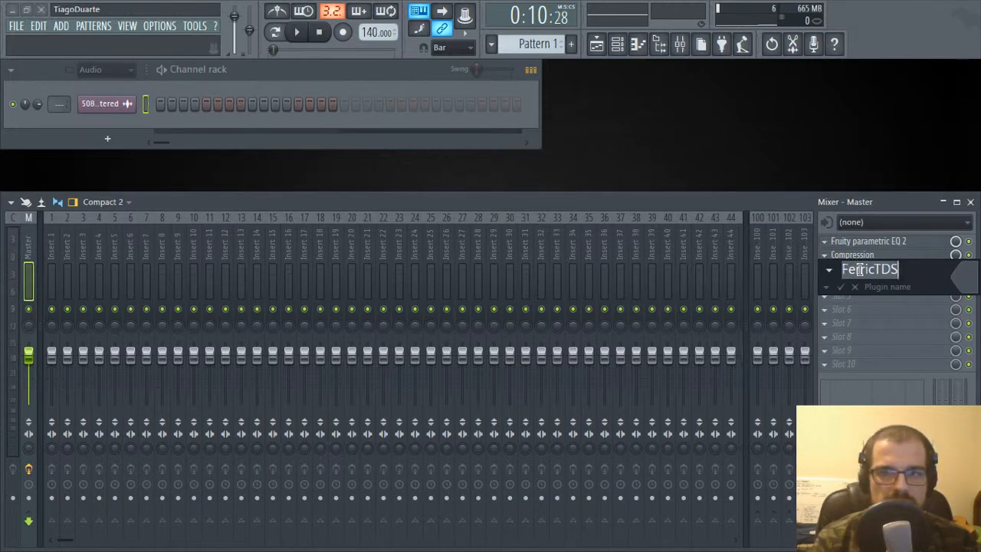
type("Saturation")
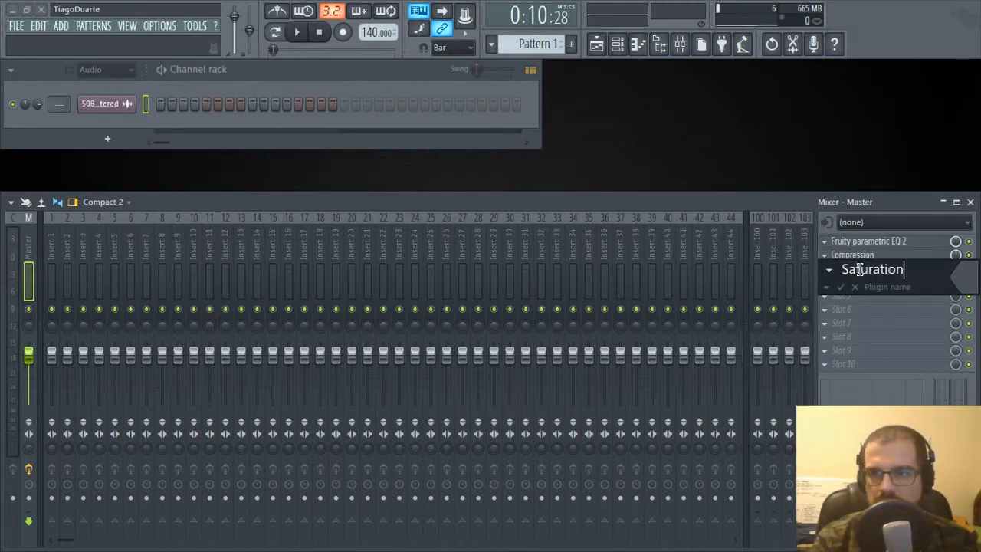
key("Return")
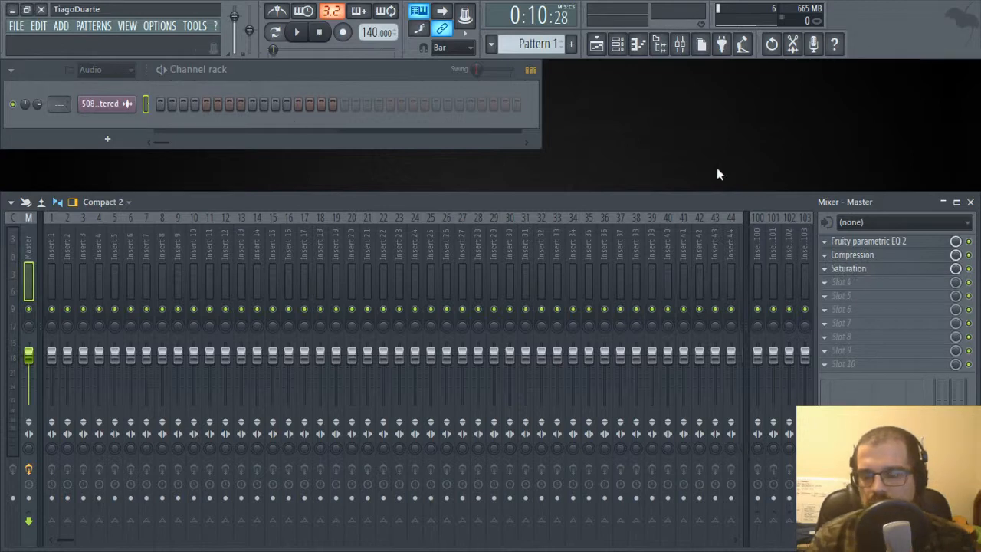
Insert Maximus in the Master track's fourth effect slot.
left_click(854, 285)
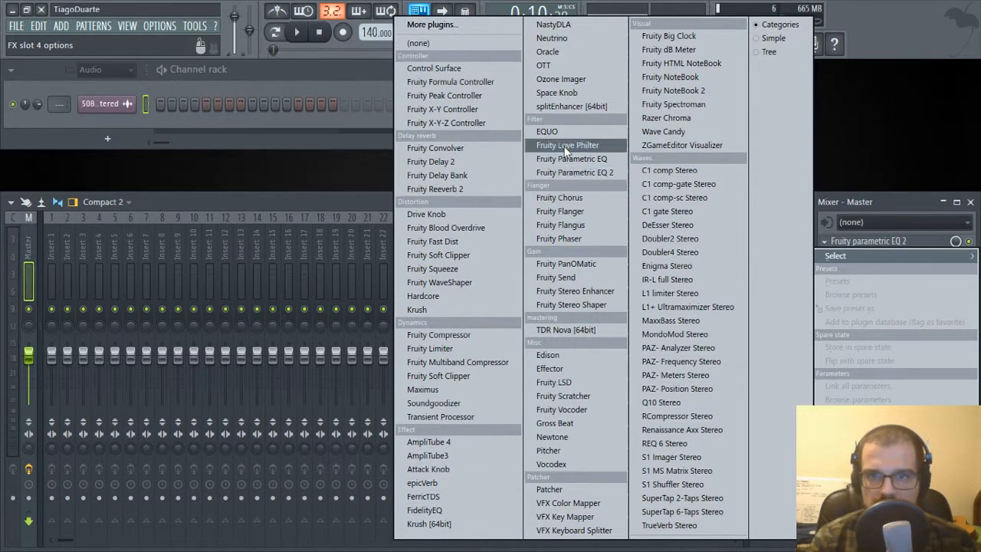
left_click(435, 390)
left_click_drag(321, 50, 550, 115)
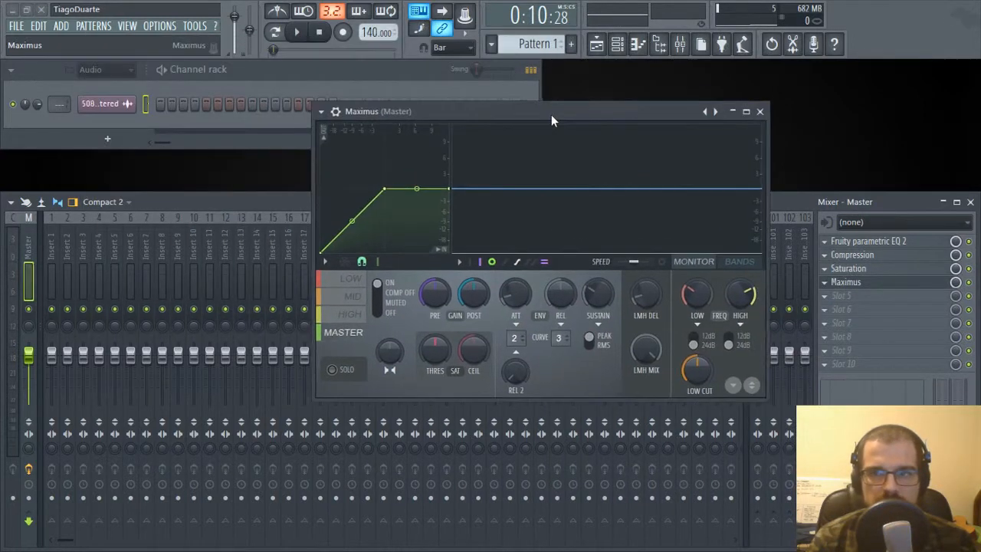
Try Maximus stereo separation per band, with low 76% merged and mid 50% separated, play the song briefly, and close the plugin.
left_click(353, 294)
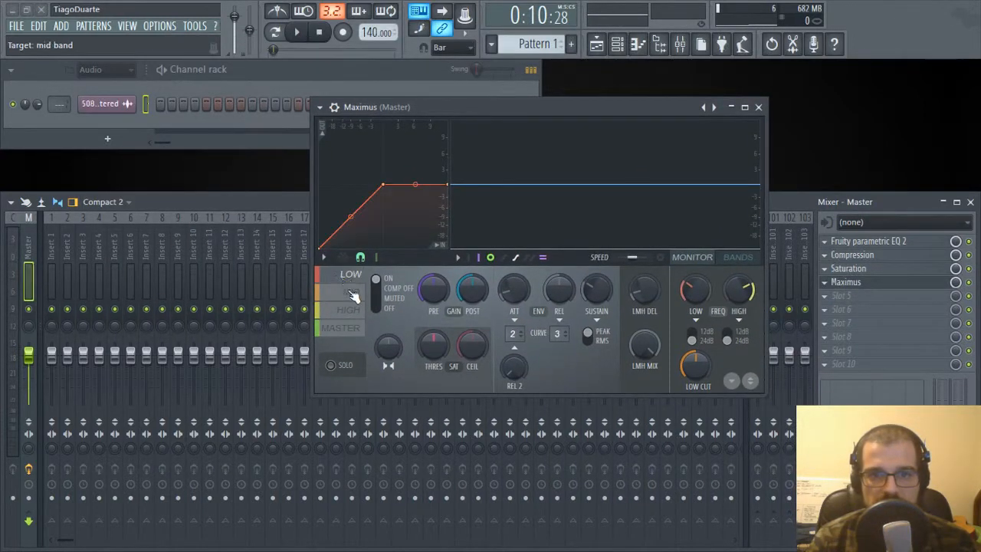
left_click(349, 295)
left_click(348, 309)
left_click(348, 279)
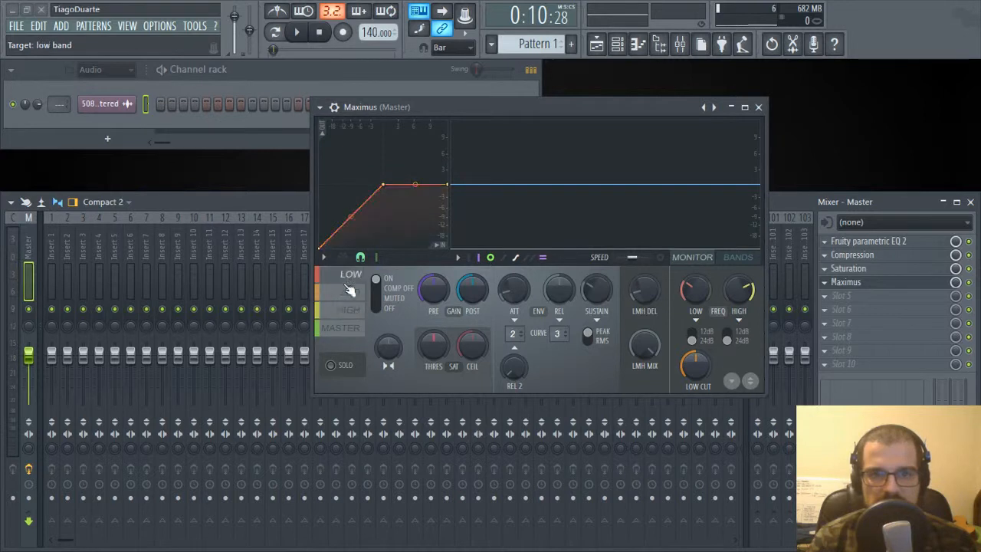
left_click(348, 293)
left_click(349, 275)
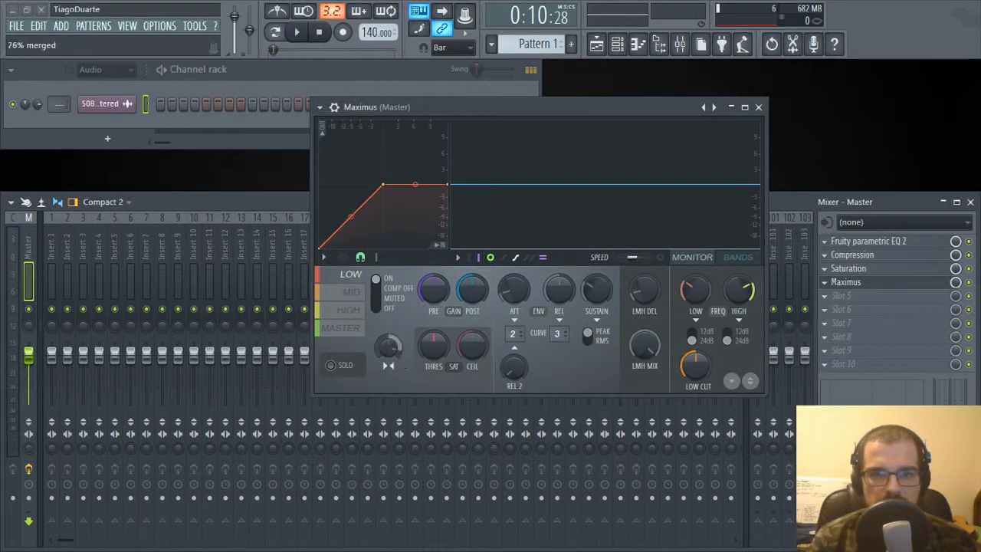
left_click(355, 297)
left_click_drag(388, 344, 388, 363)
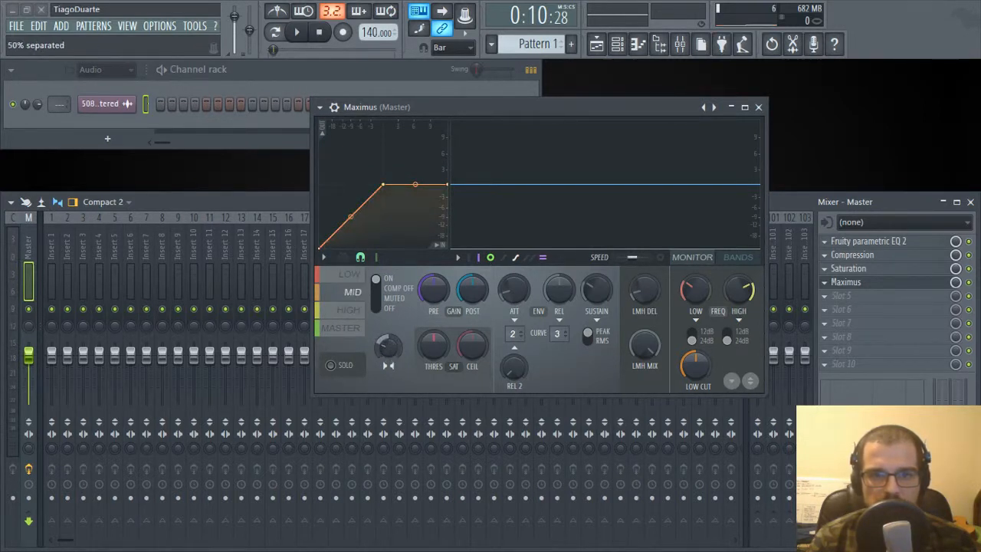
left_click(350, 309)
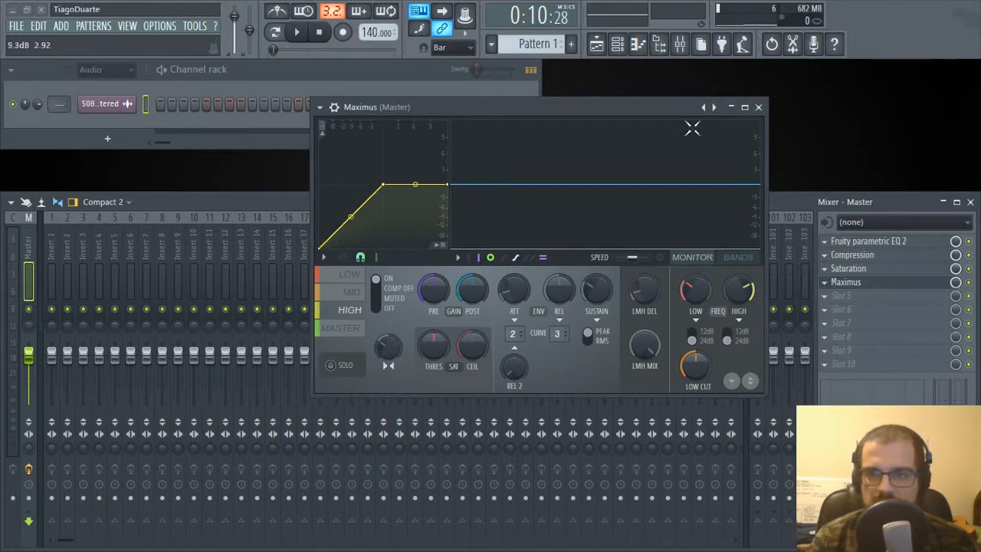
key("space")
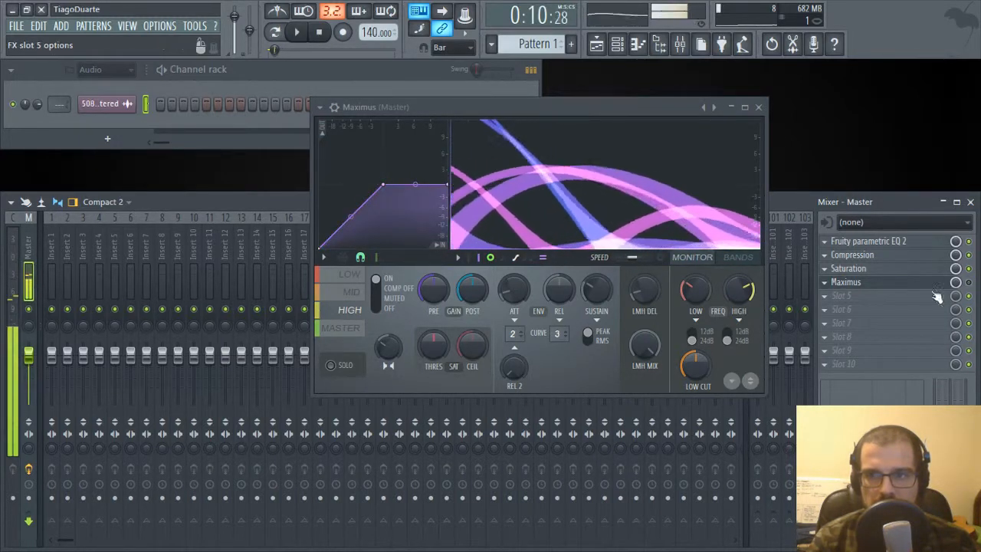
key("space")
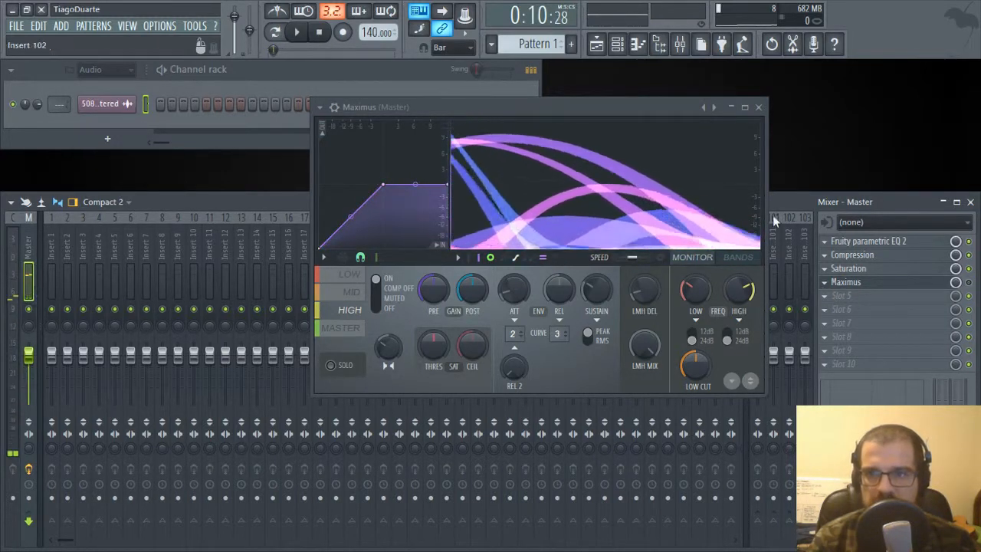
left_click(758, 107)
Replace Maximus in the fourth slot with Patcher and load its Stereo Seperation v12.4 preset.
left_click(830, 283)
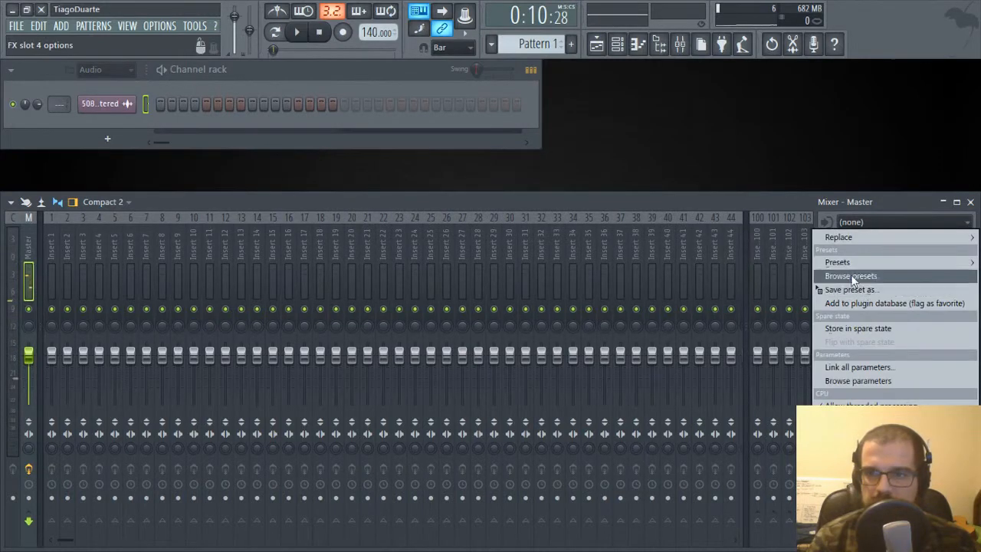
mouse_move(862, 234)
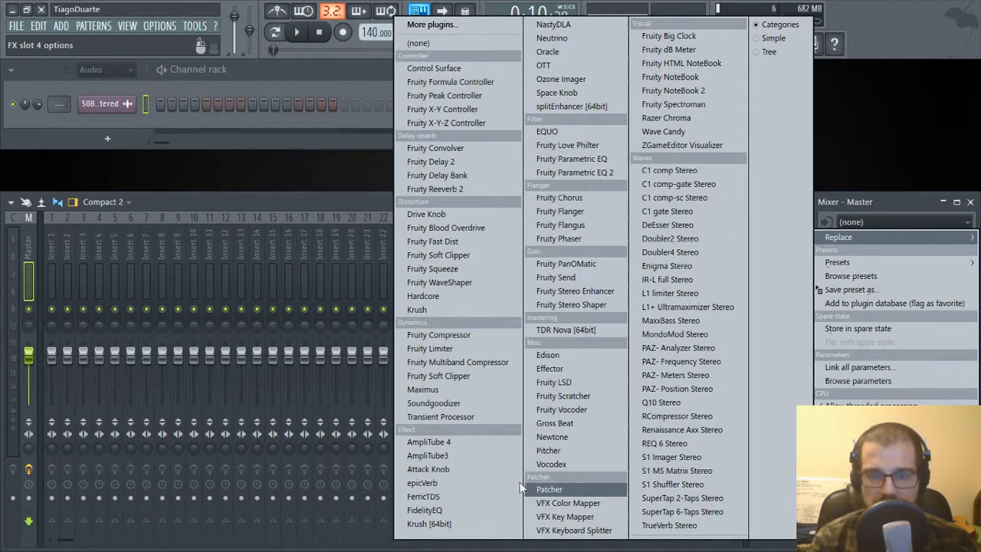
left_click(556, 489)
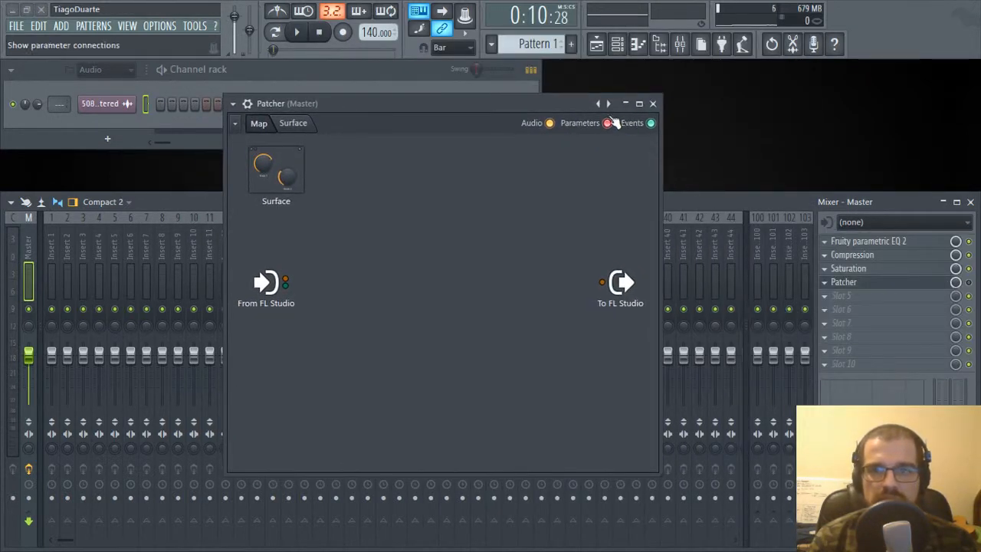
right_click(608, 105)
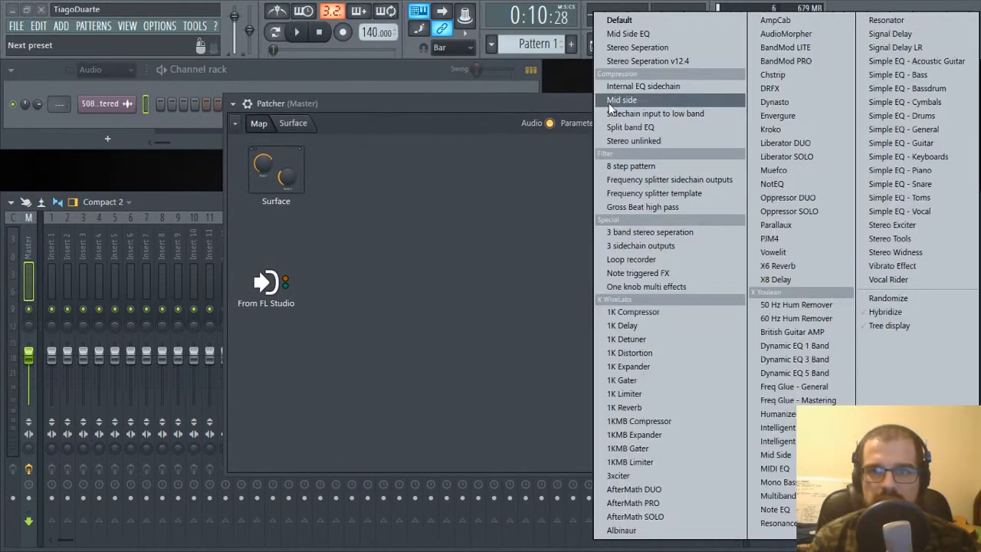
left_click(636, 62)
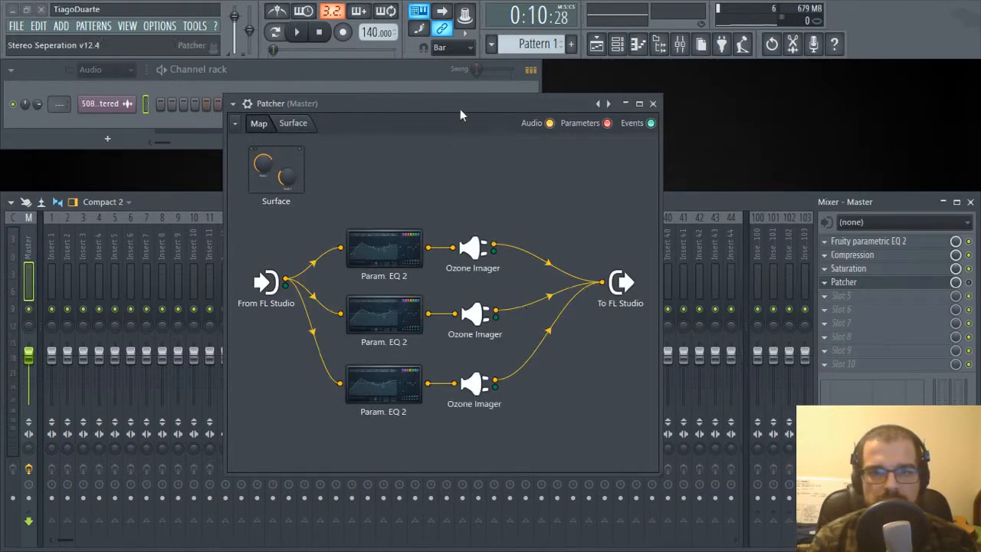
Open the top band's Ozone Imager beside the Patcher map and mute the audio outputs of the middle and bottom bands.
left_click(476, 250)
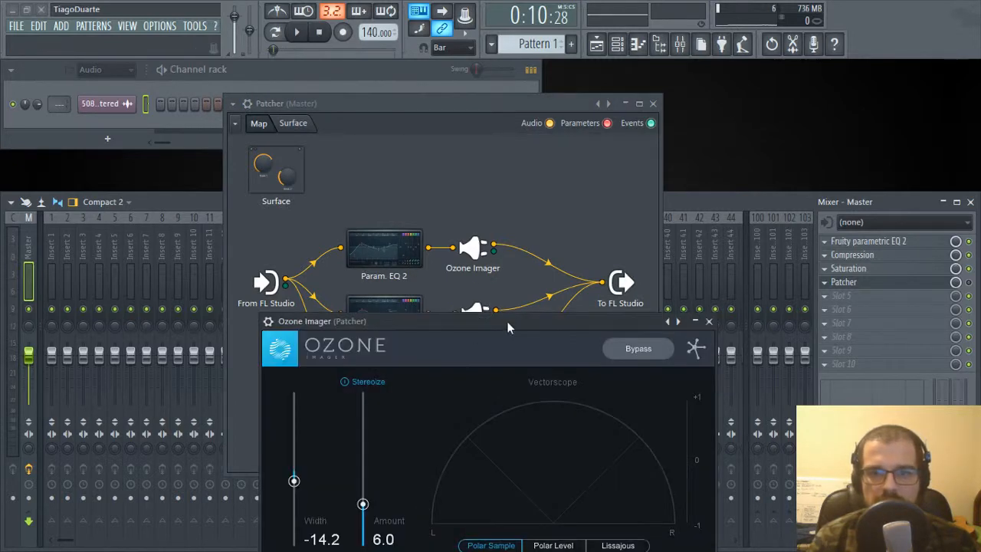
left_click_drag(507, 327, 348, 71)
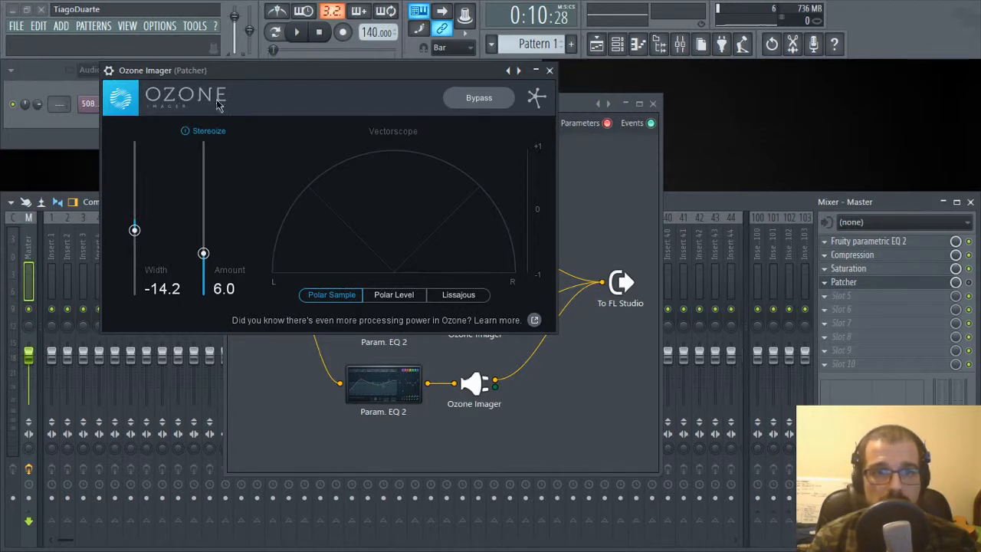
left_click_drag(571, 102, 812, 135)
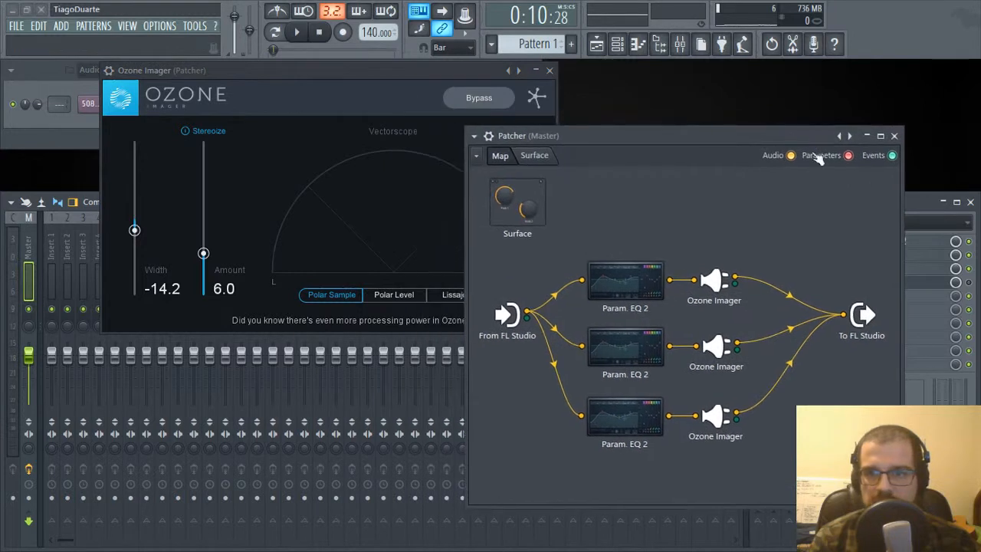
left_click(778, 329)
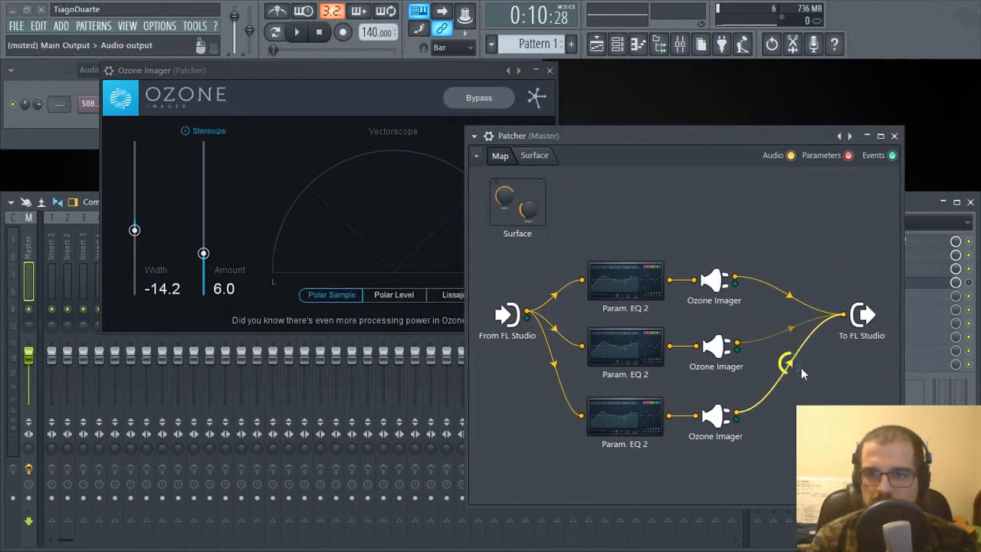
left_click(784, 368)
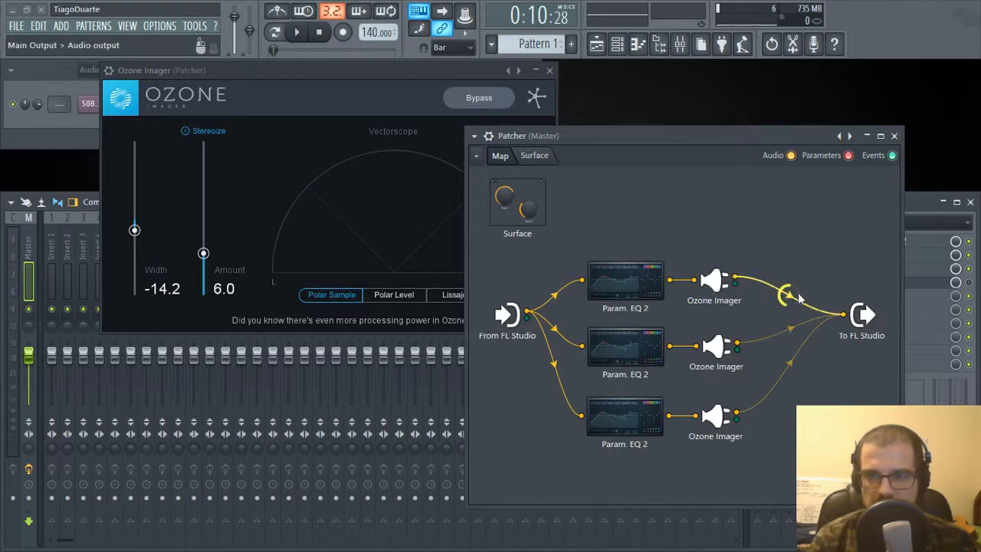
Play the song with only the top band audible and reposition its Ozone Imager so all its controls show.
key("space")
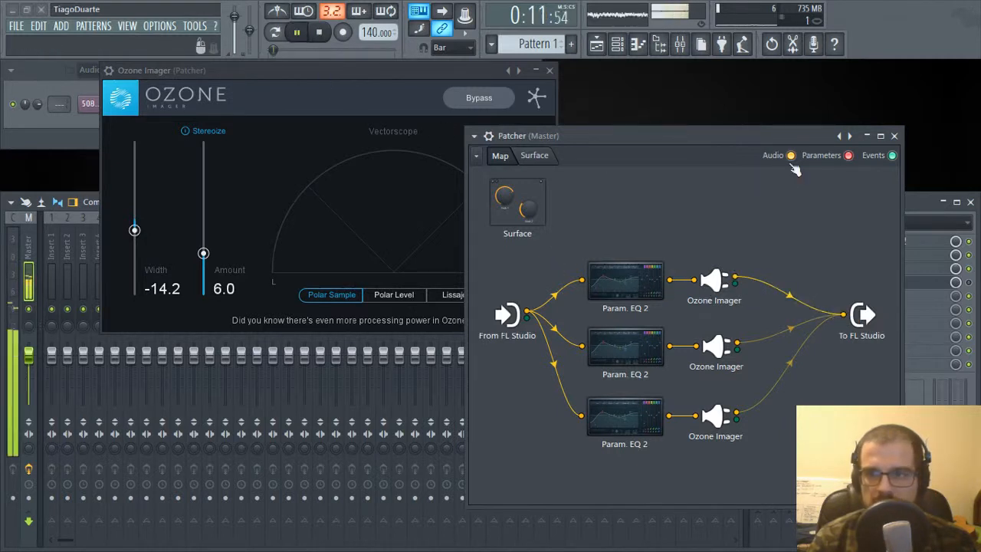
key("space")
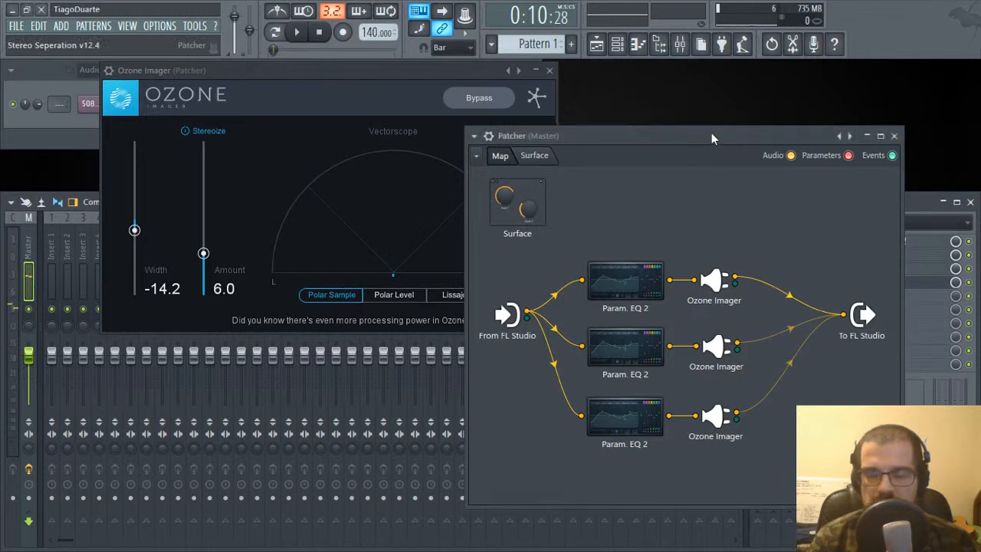
key("space")
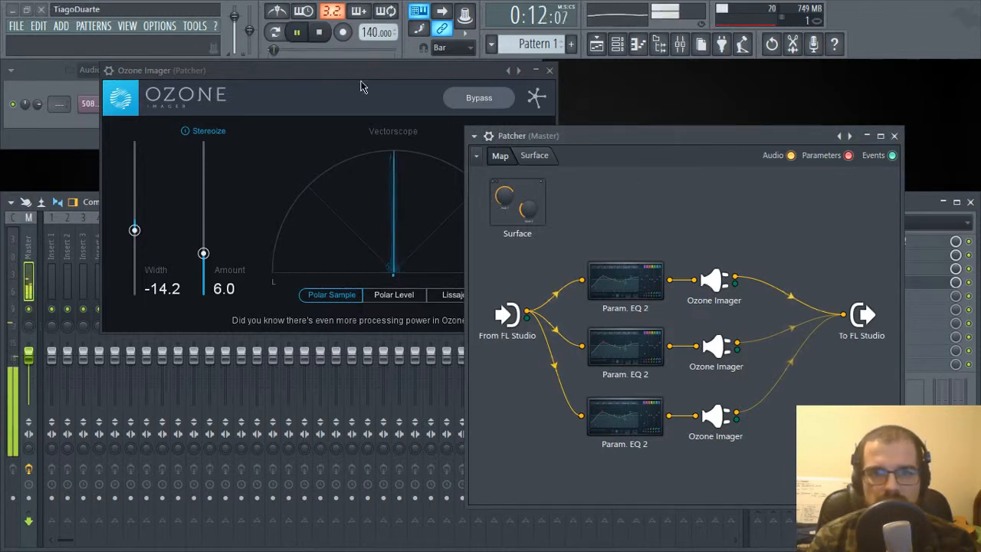
left_click_drag(337, 73, 411, 96)
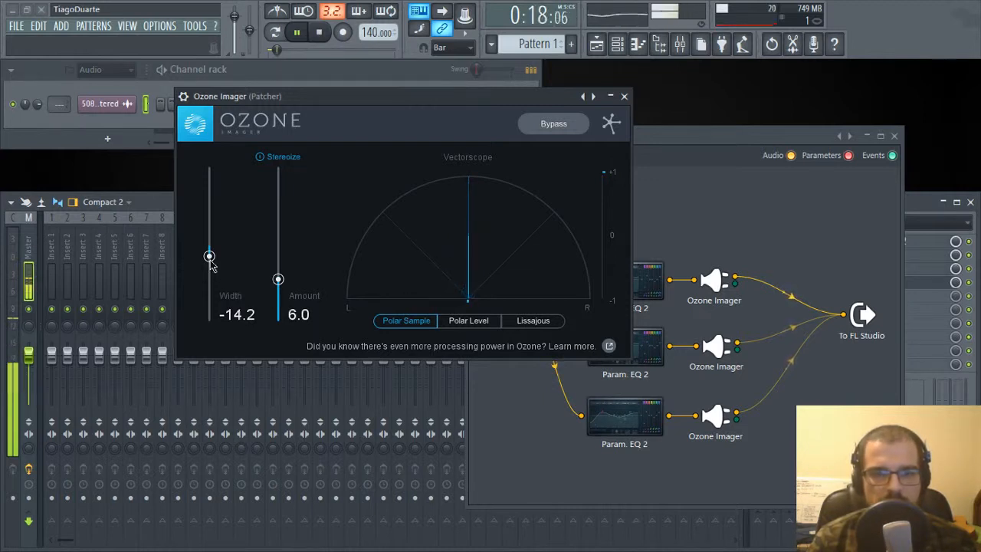
Audition the top band's Ozone Imager at widths 67.9, -100.0 and 1.9, and compare Stereoize off and on.
left_click_drag(211, 261, 209, 194)
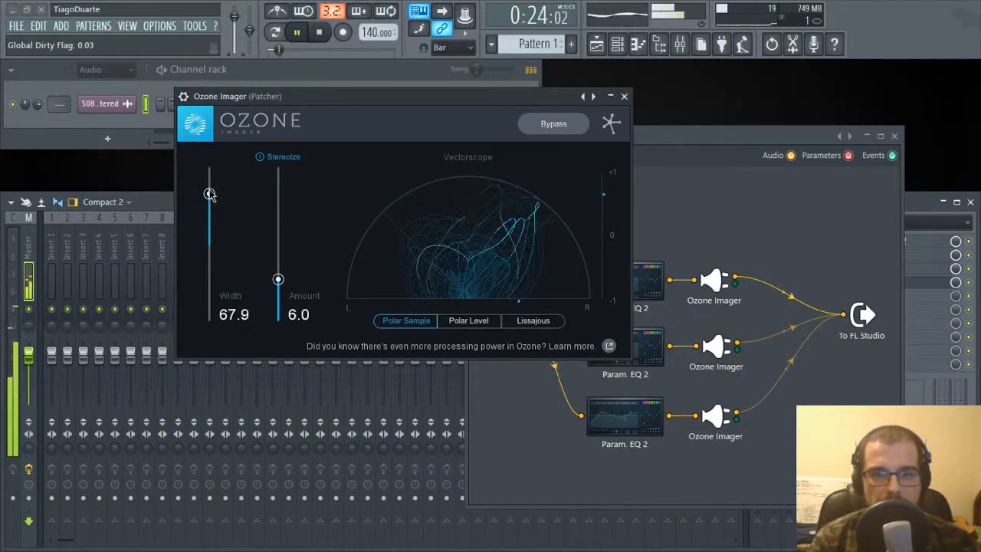
left_click_drag(210, 192, 218, 326)
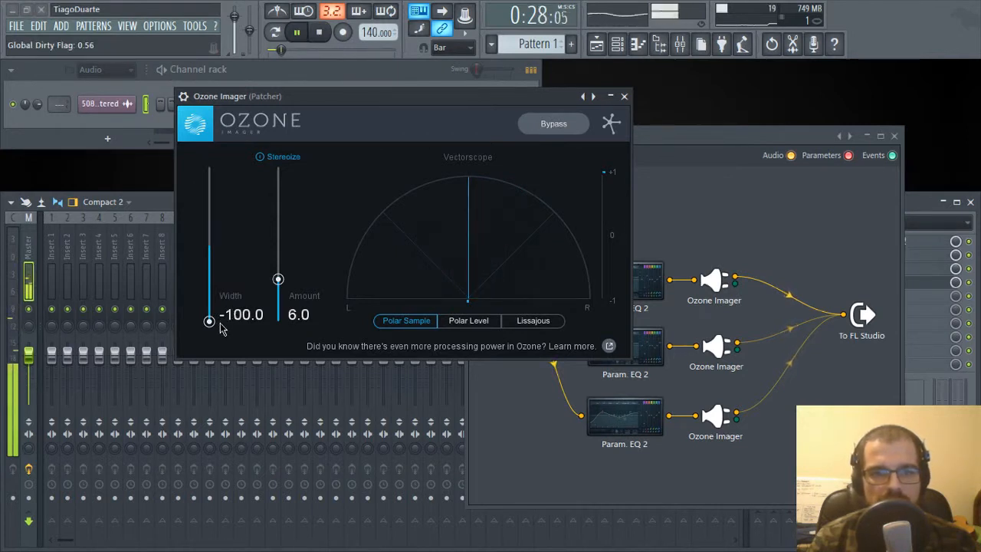
left_click_drag(213, 325, 220, 252)
left_click(275, 157)
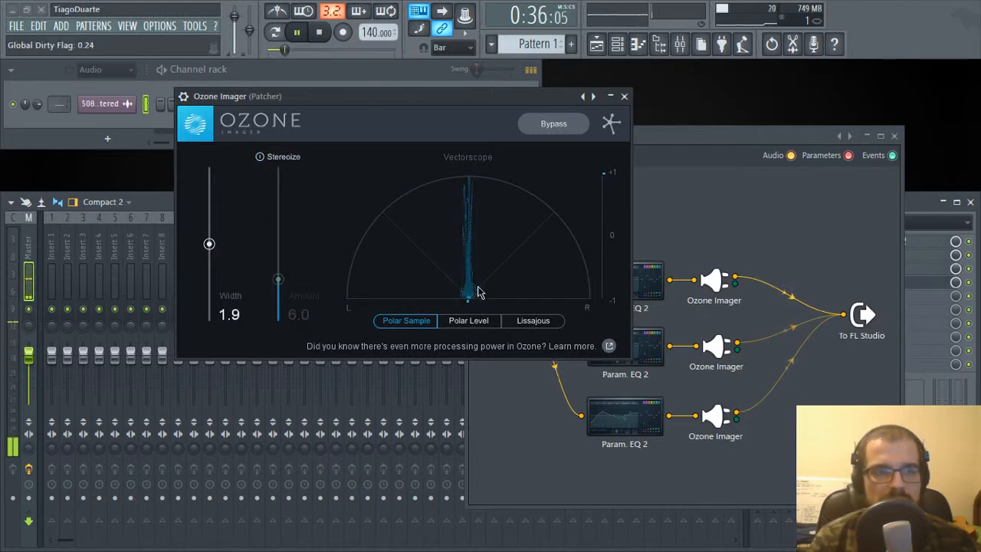
left_click(282, 157)
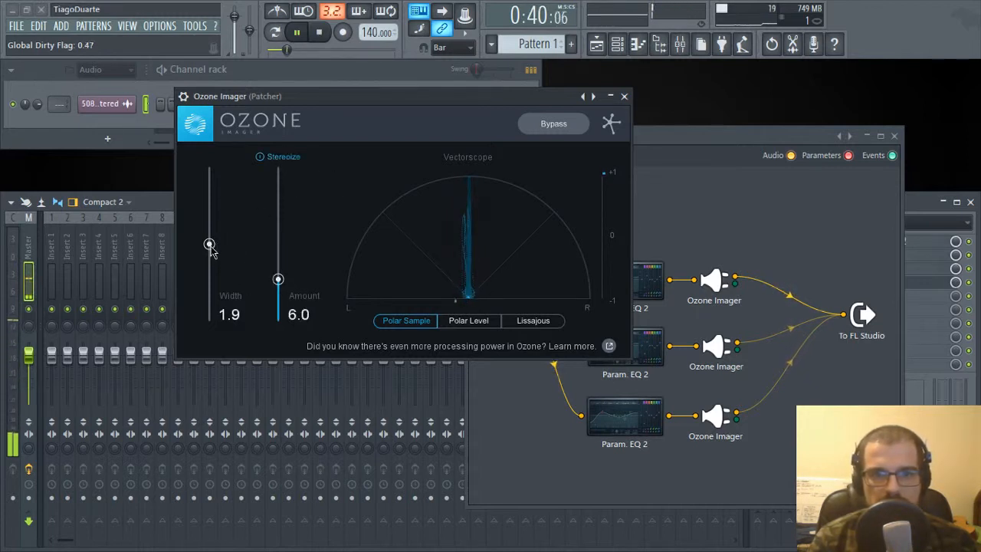
Set the top band's Ozone Imager width to -72.6 and close the plugin.
left_click_drag(217, 249, 213, 301)
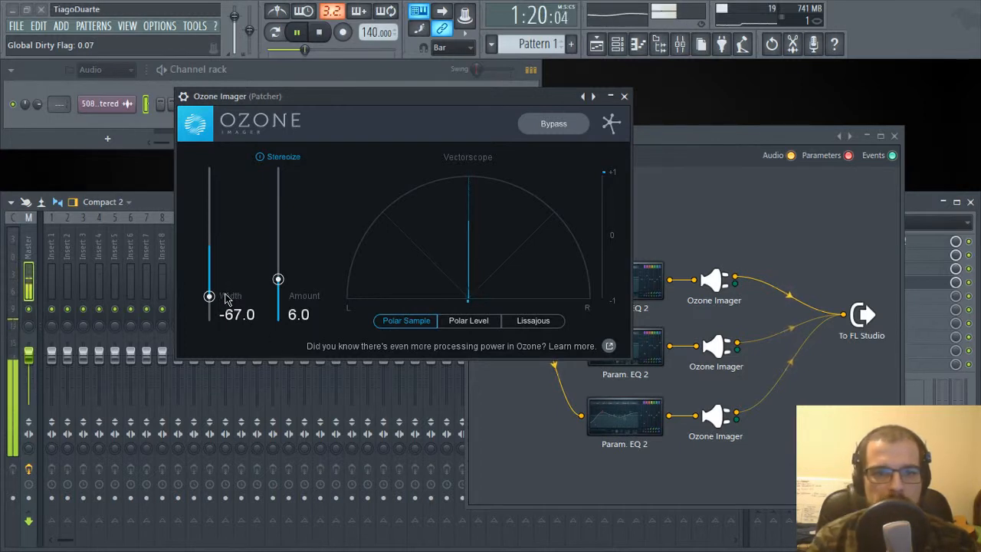
mouse_move(225, 298)
left_mouse_down()
mouse_move(212, 295)
mouse_move(215, 310)
left_mouse_up()
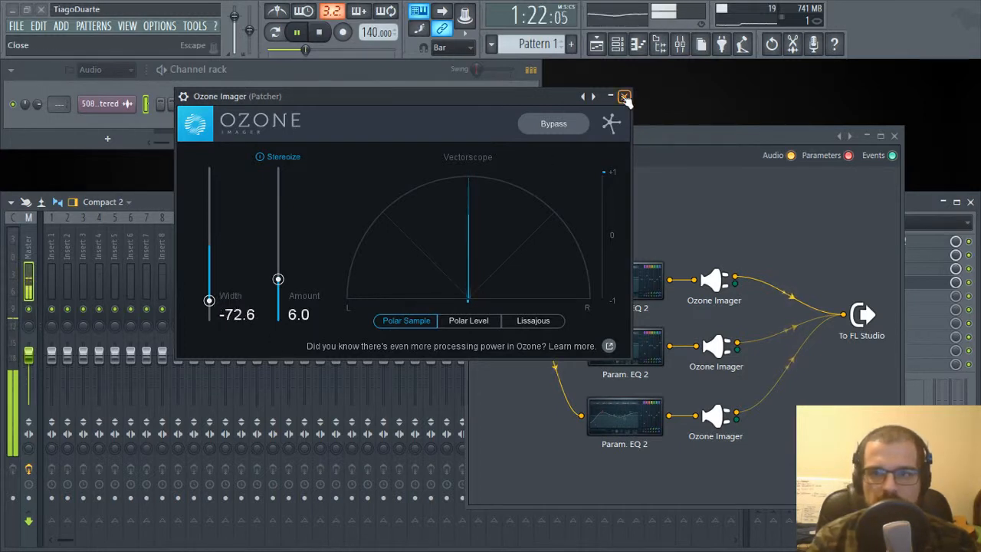
left_click(623, 95)
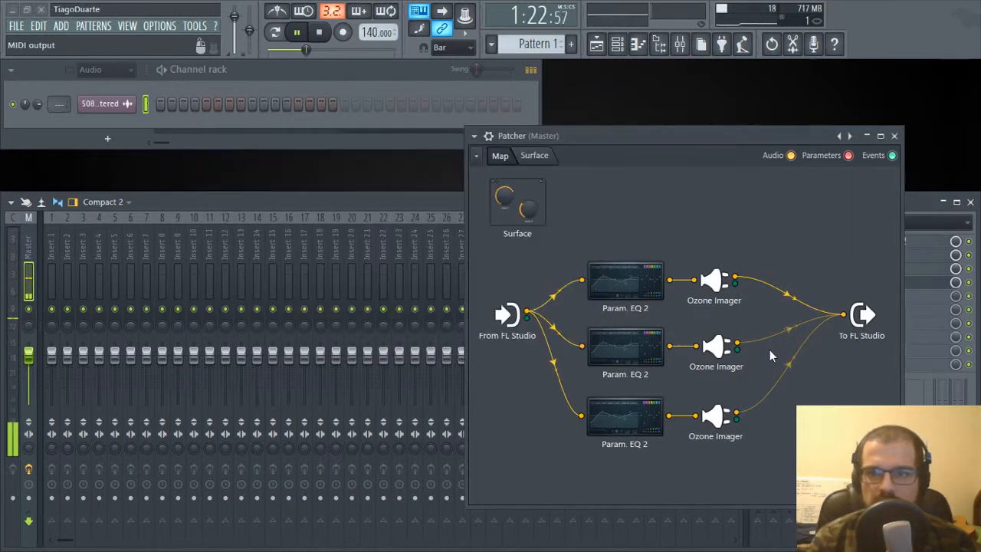
Open the middle band's Ozone Imager, turn Stereoize off and set the width to 39.6.
double_click(721, 348)
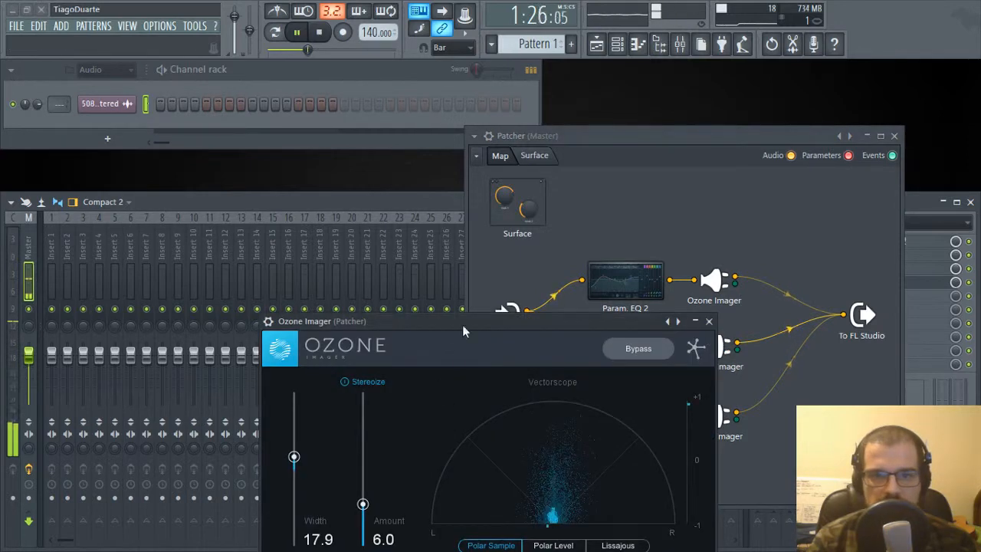
left_click_drag(462, 324, 307, 83)
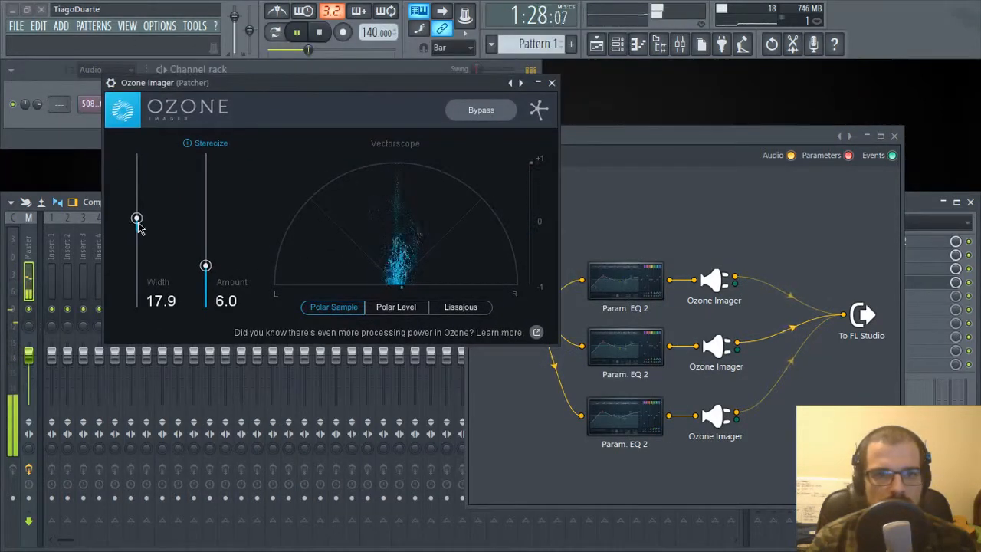
left_click_drag(136, 219, 136, 229)
left_click(211, 144)
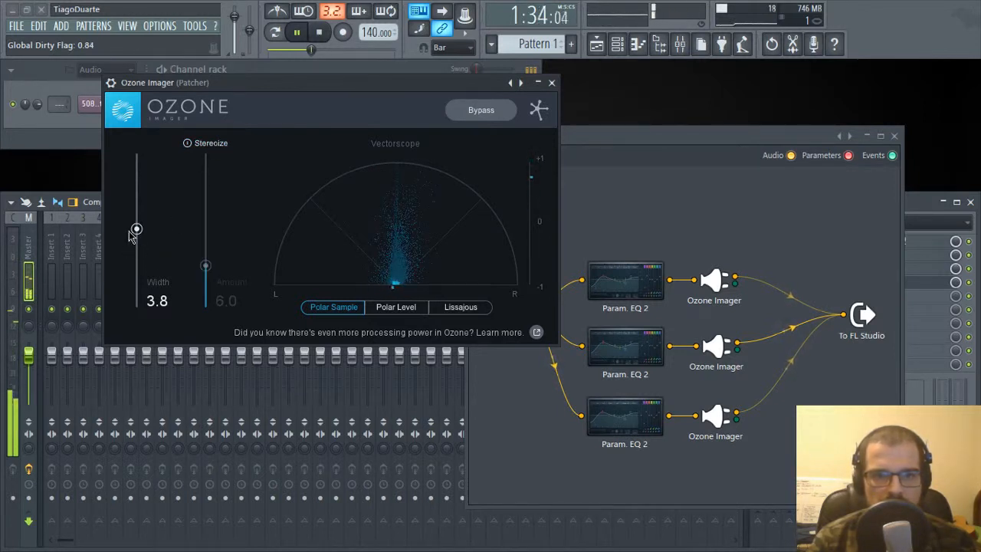
left_click_drag(137, 229, 140, 204)
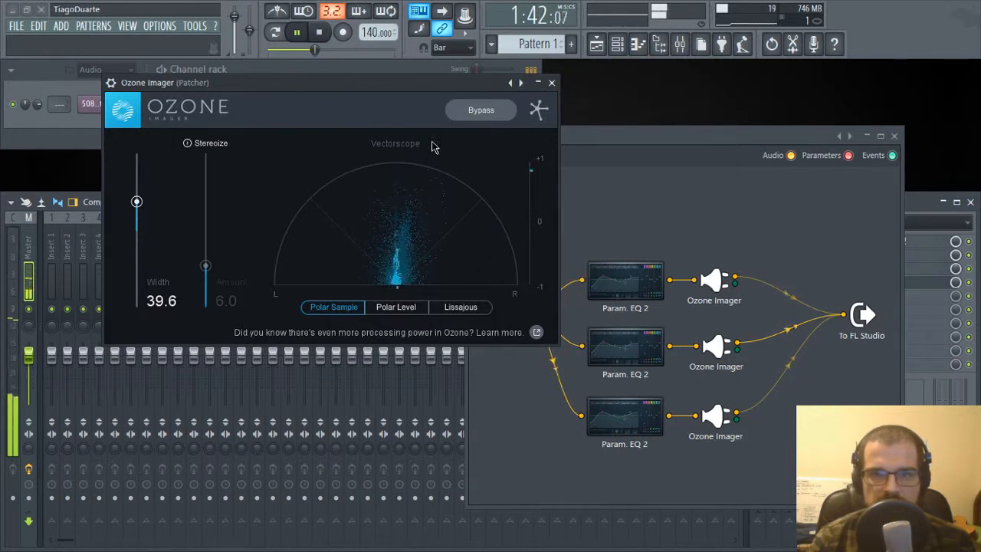
Compare the middle band with its Ozone Imager bypassed and active, and close the plugin.
left_click(478, 112)
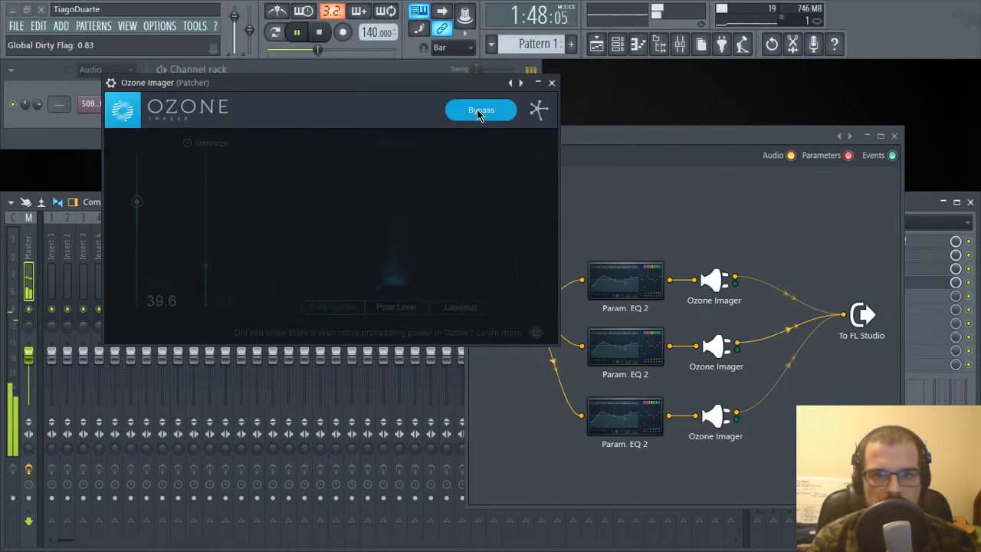
left_click(478, 111)
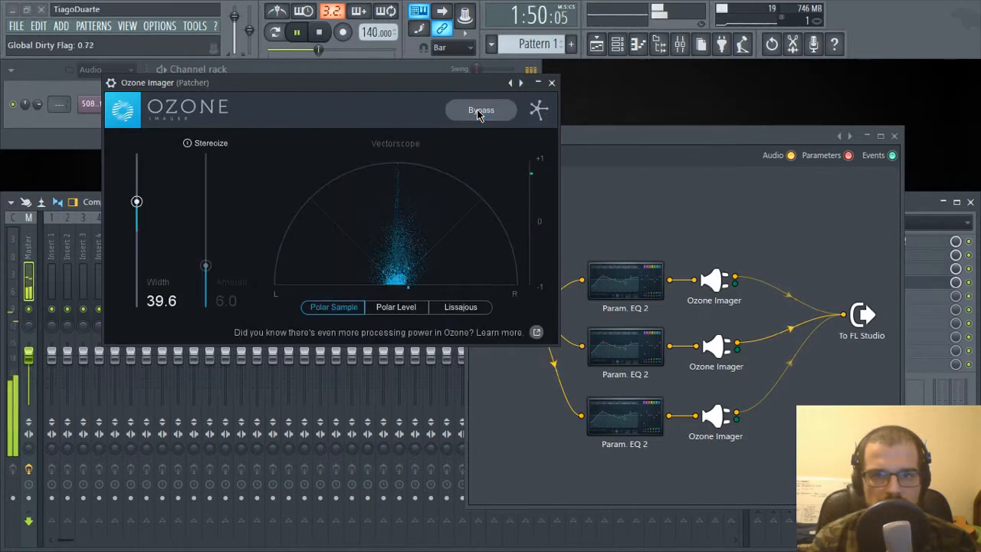
left_click(553, 84)
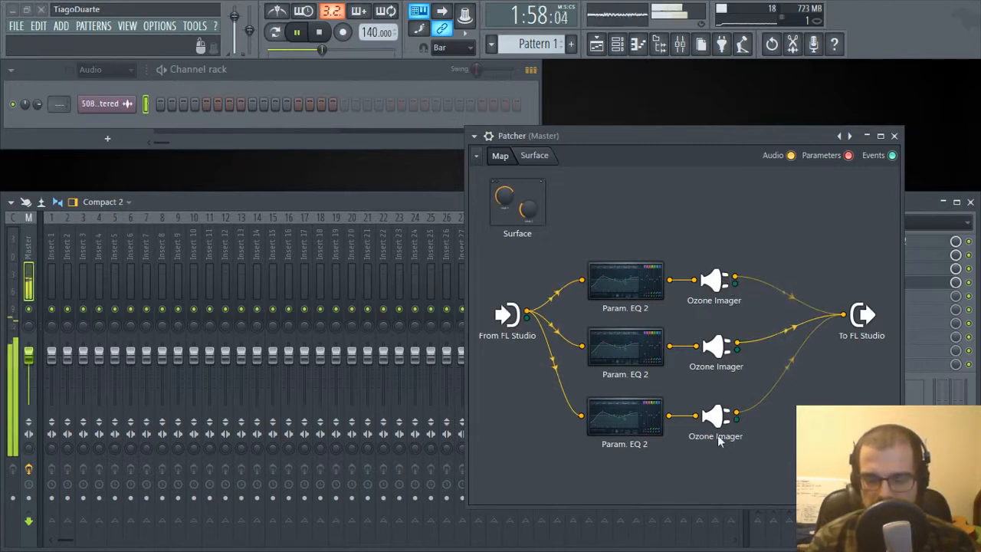
Mute the middle band's audio output in the Patcher map, unmute the bottom band's output and restart playback.
left_click(792, 331)
key("space")
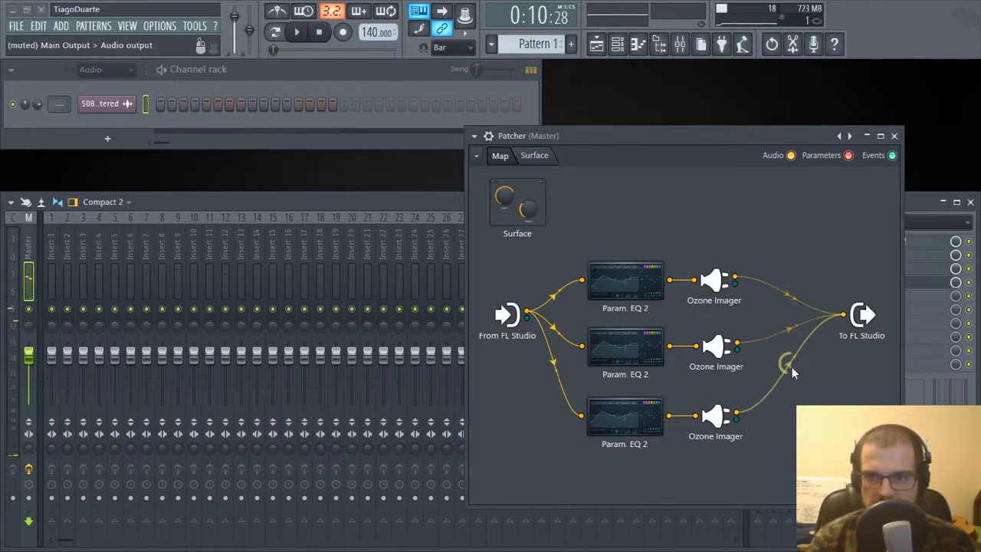
left_click(793, 373)
key("space")
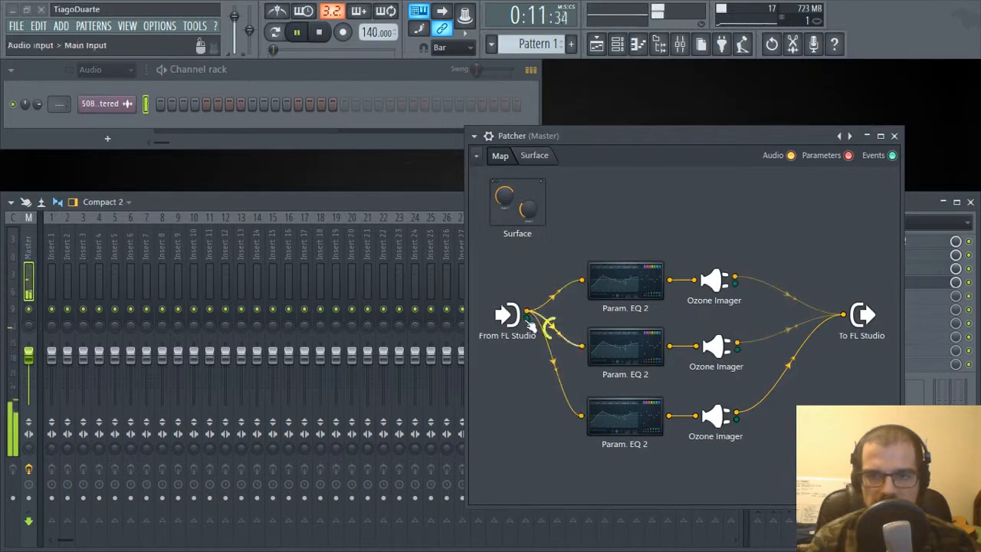
Set the bottom band's Ozone Imager width to 30.2, close the plugin and stop playback.
left_click(711, 415)
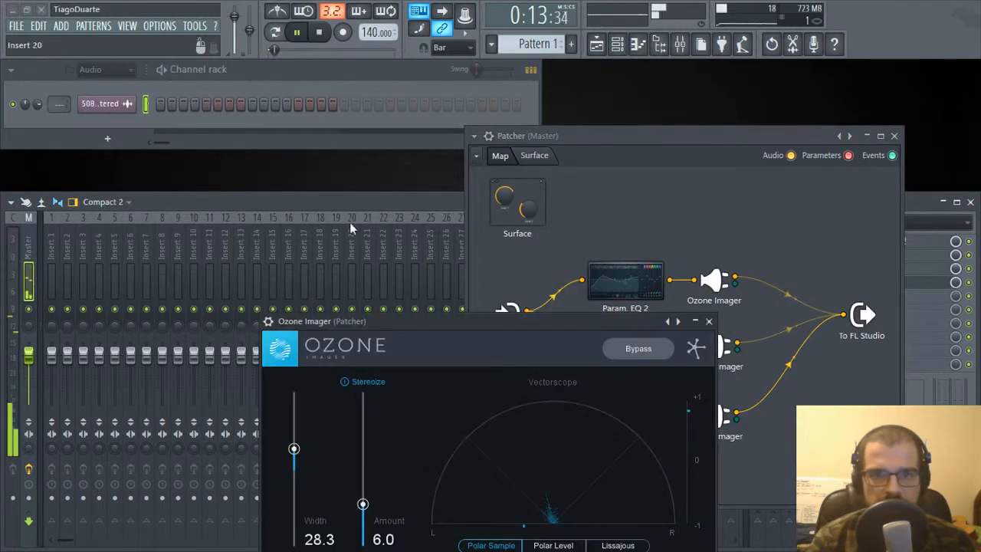
left_click_drag(426, 321, 358, 124)
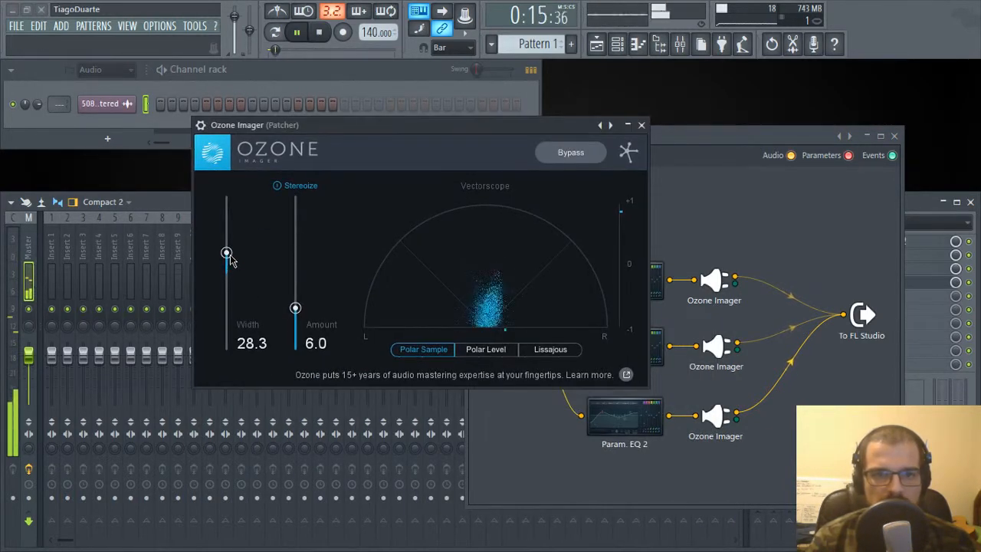
left_click_drag(230, 260, 231, 259)
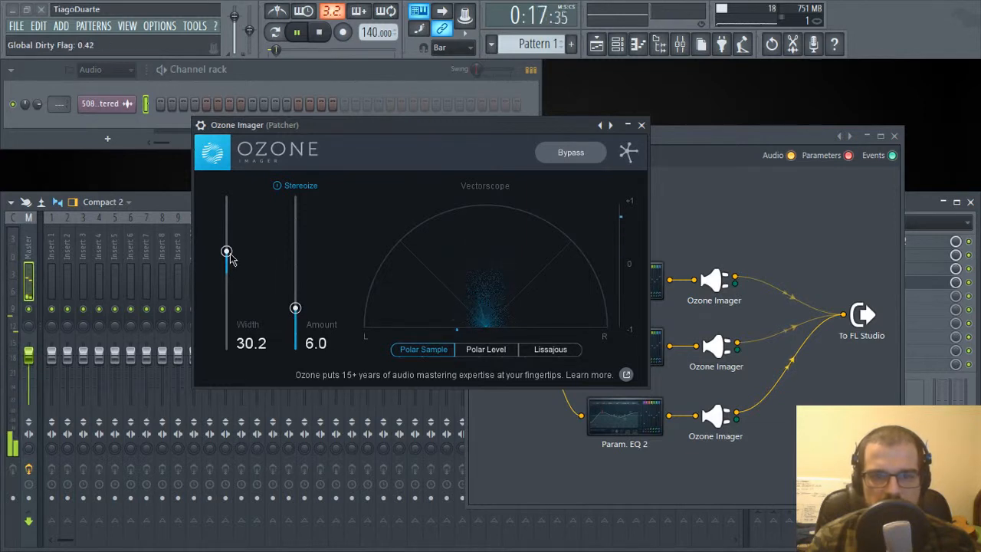
left_click(642, 125)
key("space")
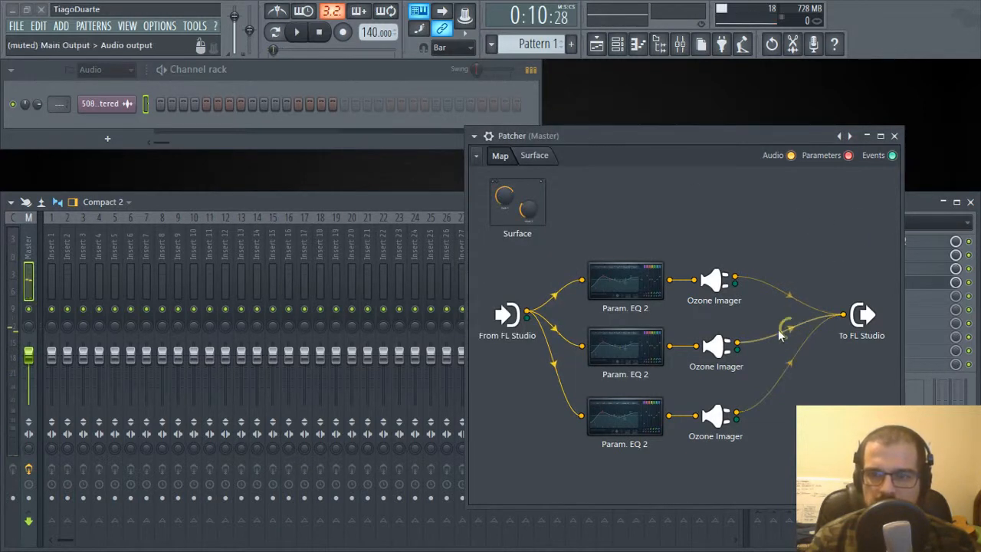
Close Patcher and rename it "Stereo Separation" in the Master track's fourth effect slot.
left_click(896, 137)
right_click(855, 284)
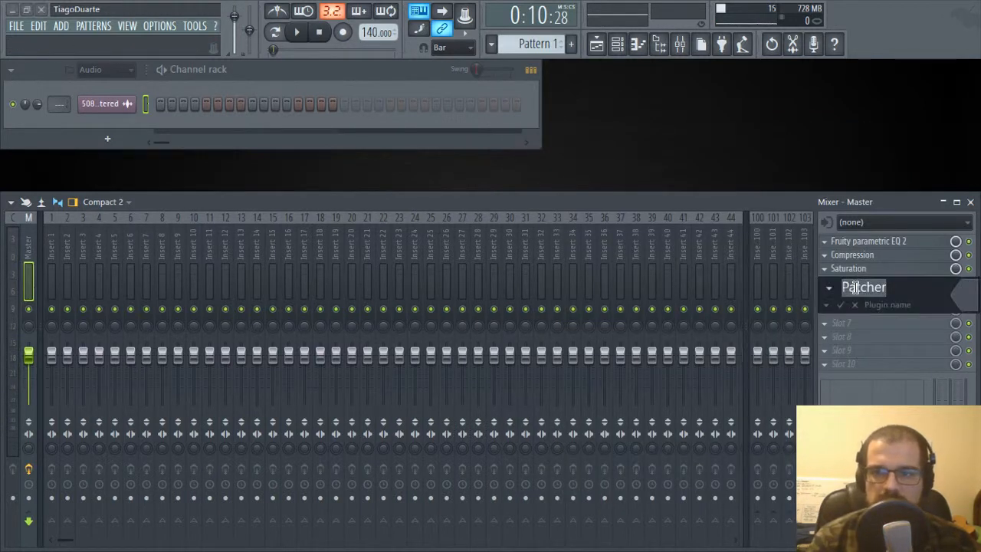
type("Stereo Separ")
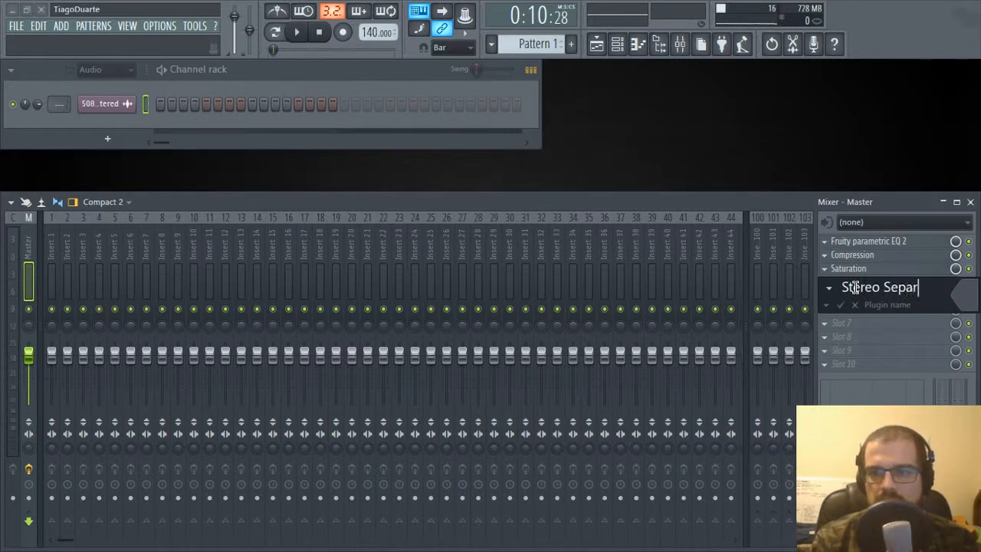
type("ation")
key("Return")
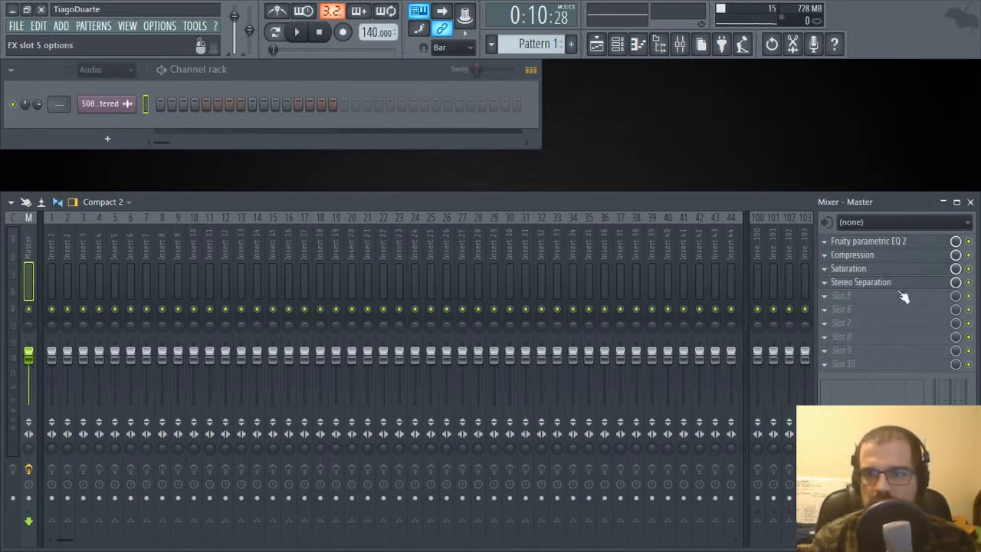
Listen to the song through the Master effects chain with Stereo Separation, and stop playback.
key("space")
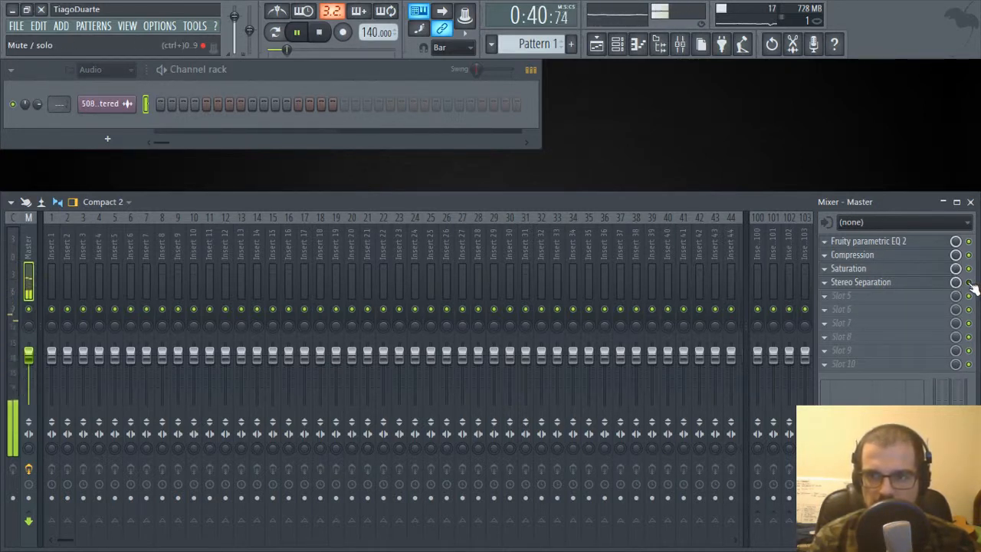
key("space")
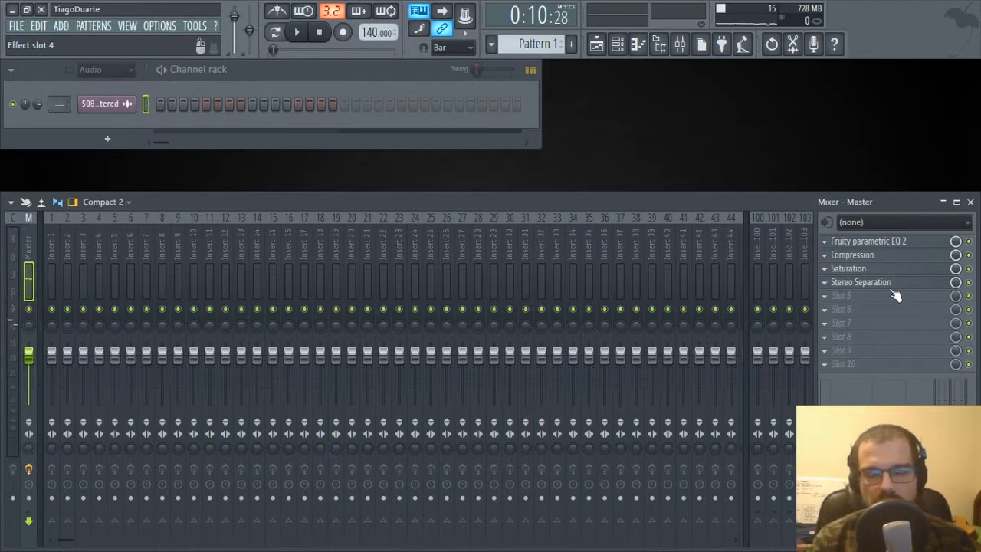
Insert L1 limiter Stereo in the Master track's fifth effect slot and move its window above the mixer.
left_click(854, 298)
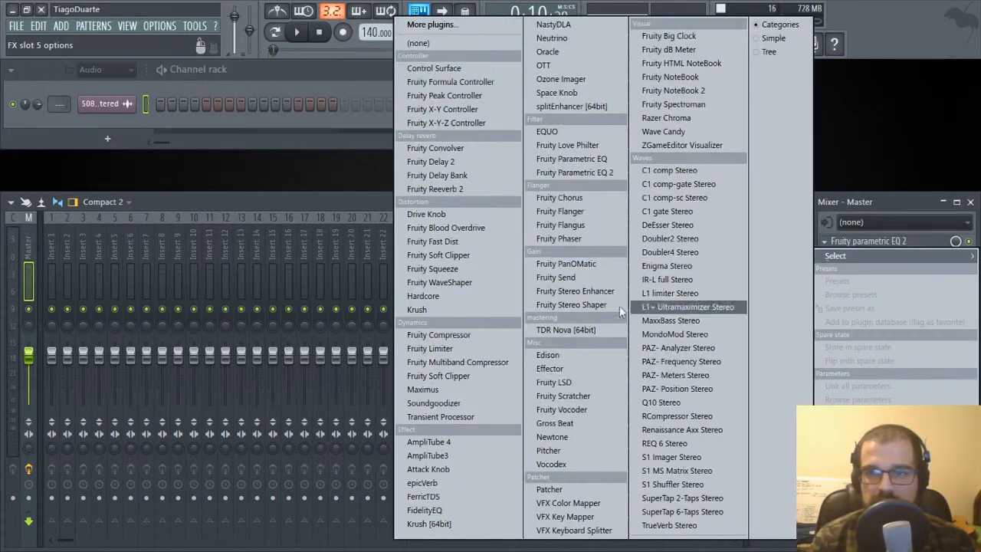
left_click(664, 294)
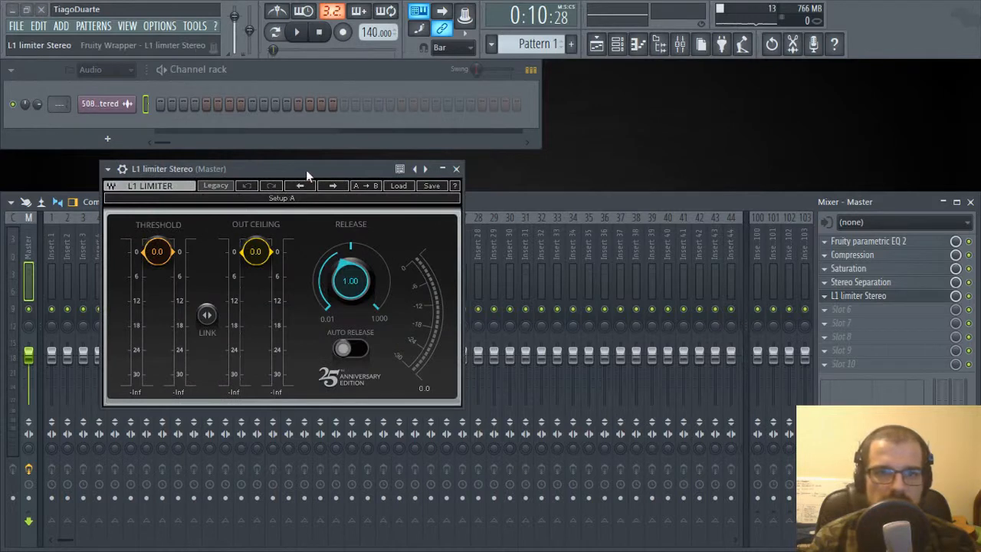
left_click_drag(306, 169, 390, 57)
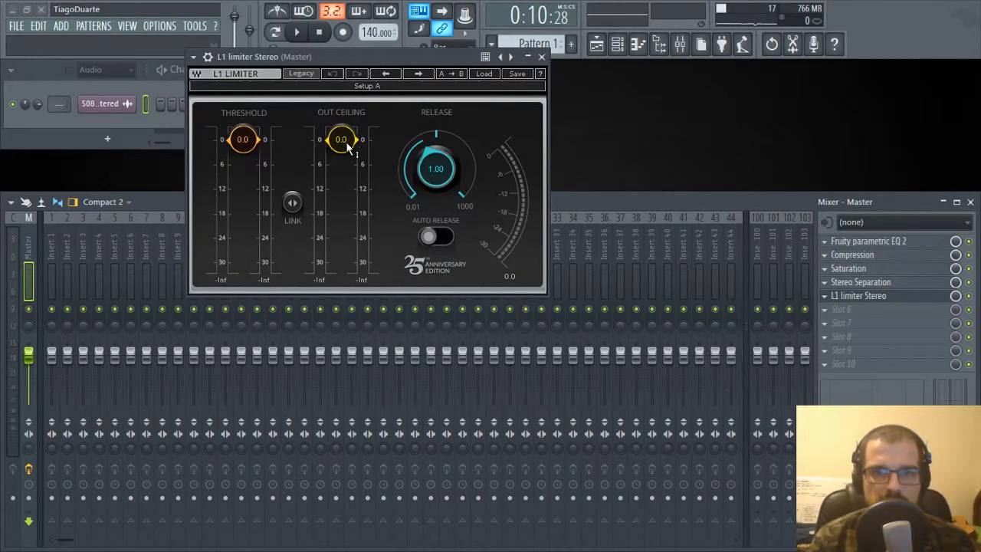
Insert Fruity Limiter in the Master track's sixth effect slot and close its window.
left_click(843, 309)
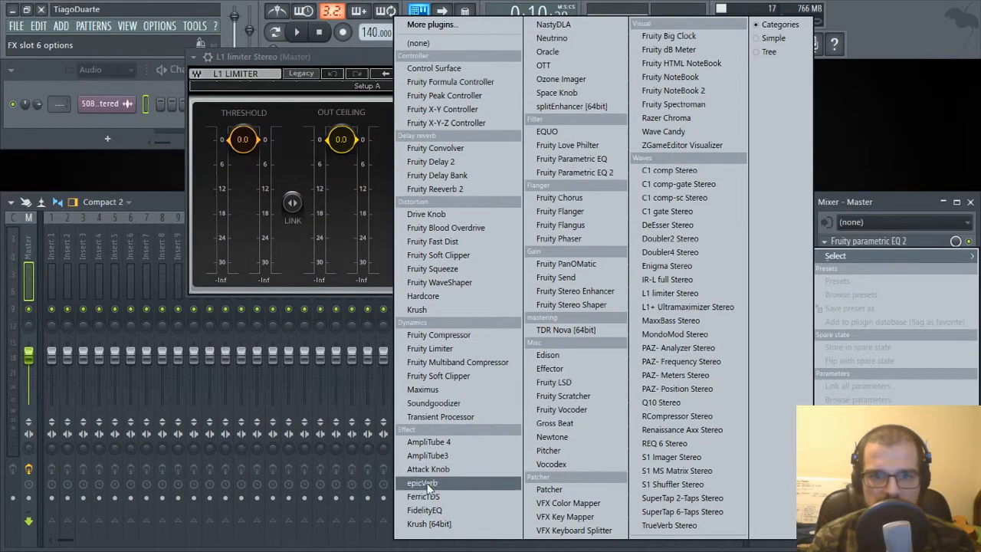
left_click(434, 351)
left_click_drag(405, 202, 382, 161)
left_click(567, 159)
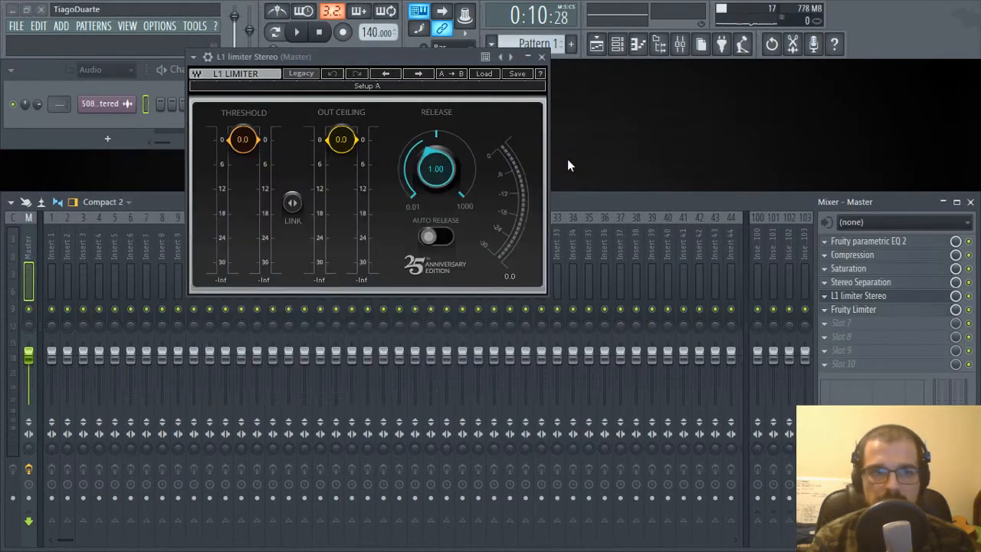
Replace Fruity Limiter in the Master track's sixth effect slot with the L1+ Ultramaximizer Stereo plugin.
left_click(825, 309)
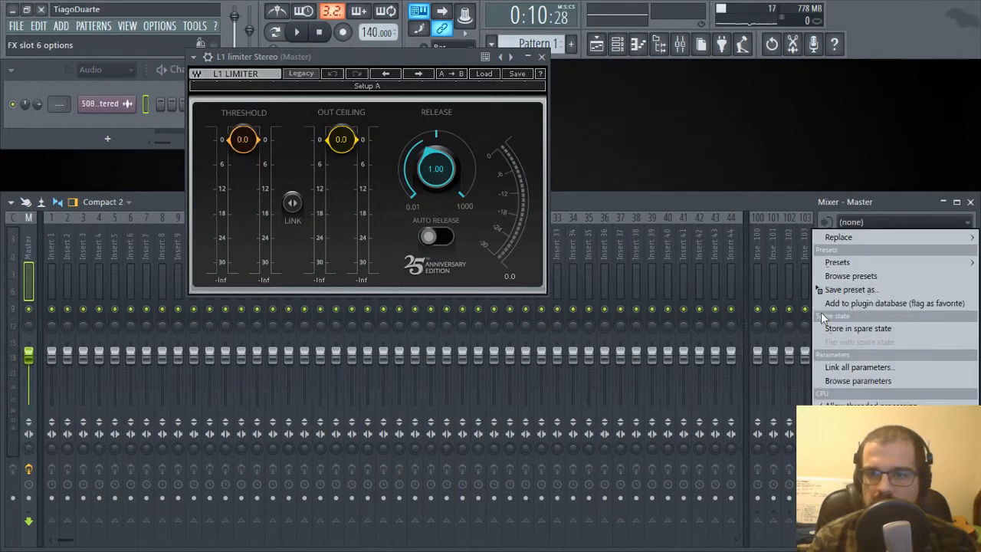
mouse_move(856, 237)
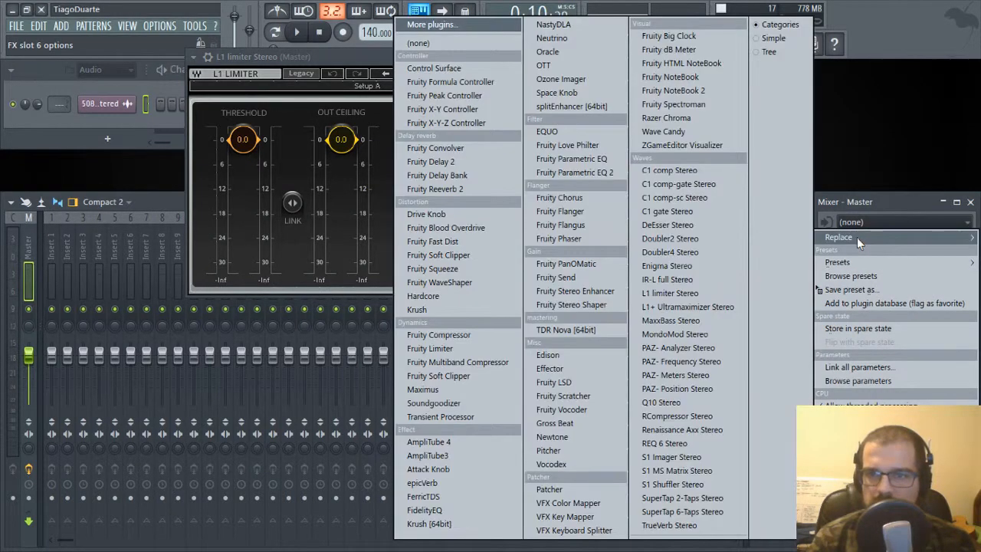
left_click(689, 307)
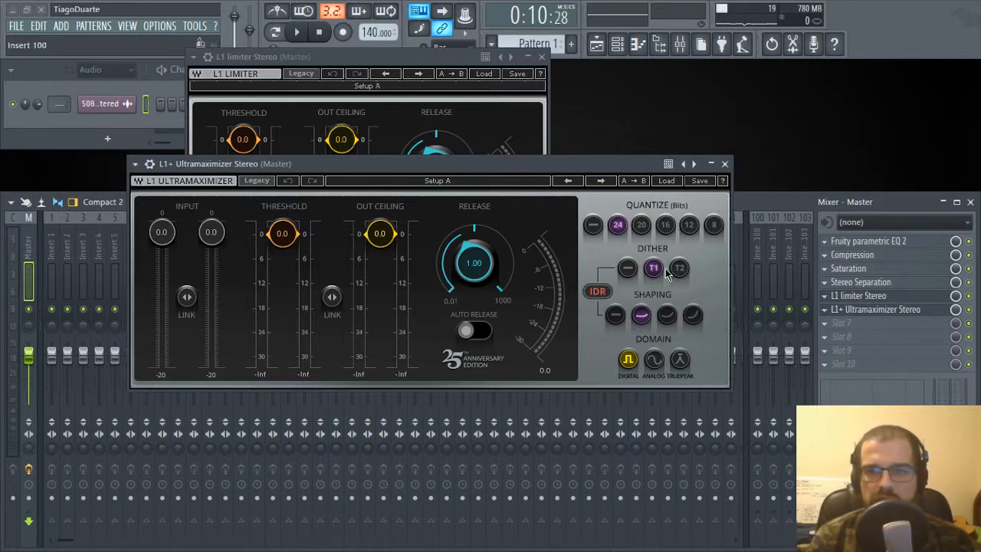
Turn quantizing off in L1+ Ultramaximizer and set its domain to Analog after trying the Digital and Truepeak options.
left_click(594, 224)
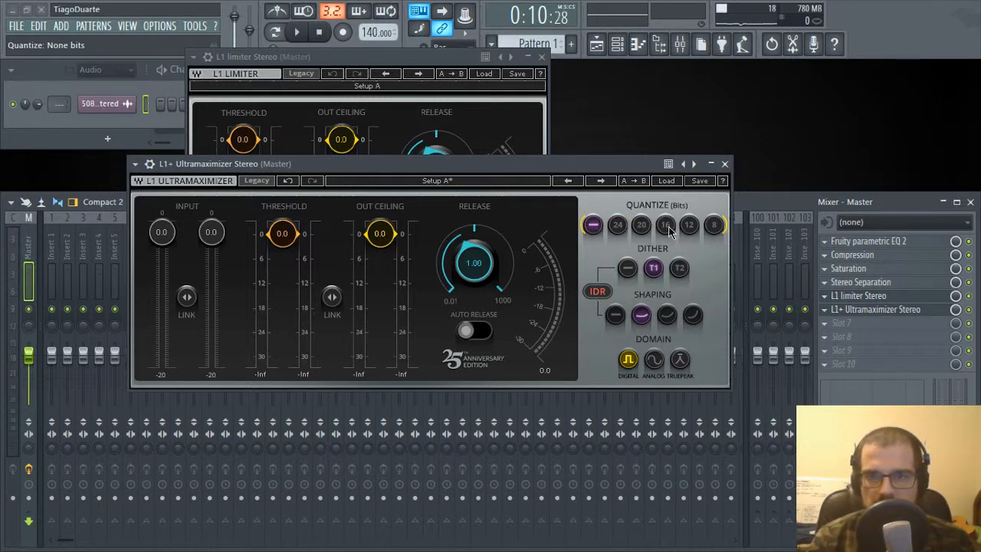
left_click(654, 360)
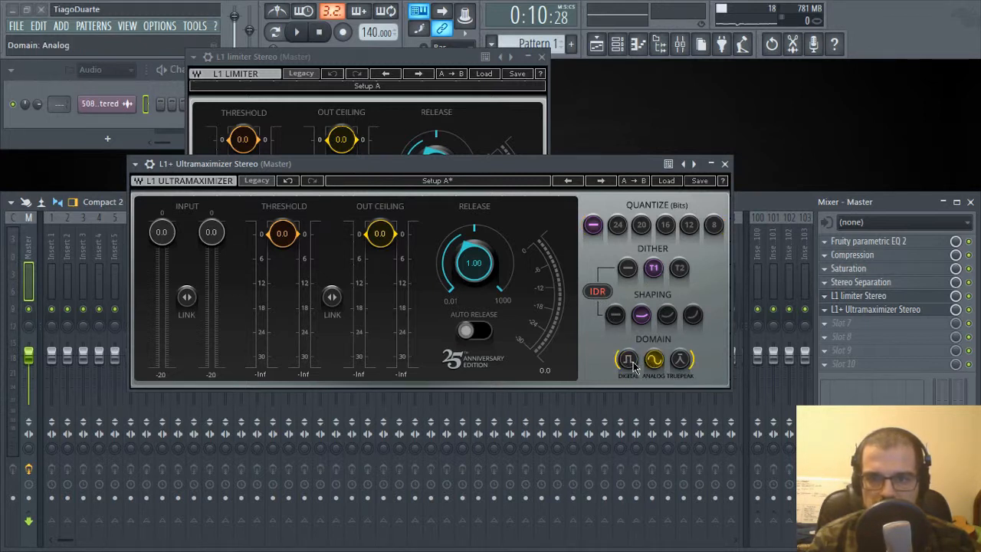
left_click(626, 360)
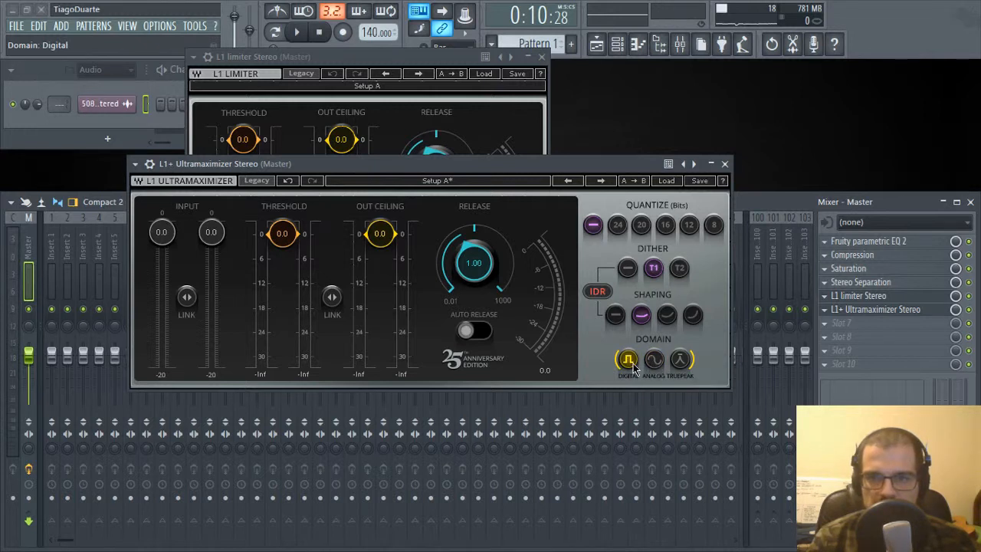
left_click(654, 360)
left_click(628, 361)
left_click(657, 363)
left_click(680, 363)
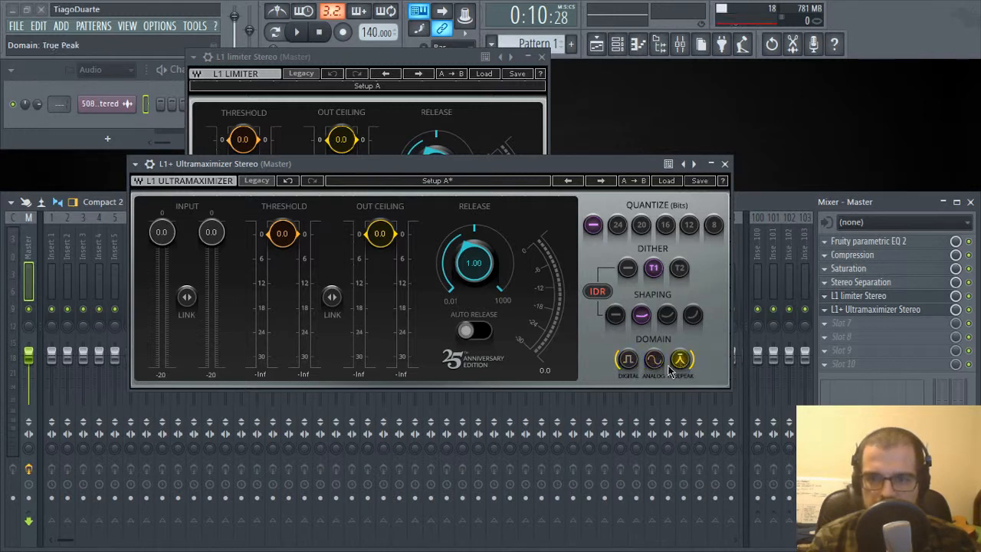
left_click(657, 363)
left_click(636, 361)
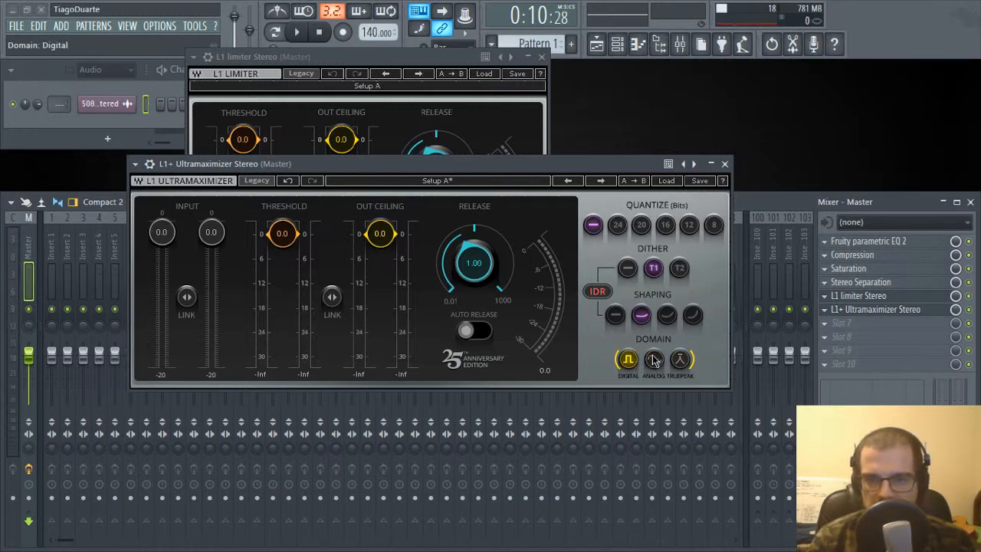
left_click(653, 360)
Move both limiter windows towards the centre and hide L1+ Ultramaximizer, leaving only L1 limiter Stereo open.
left_click_drag(461, 161, 589, 275)
left_click_drag(383, 56, 485, 159)
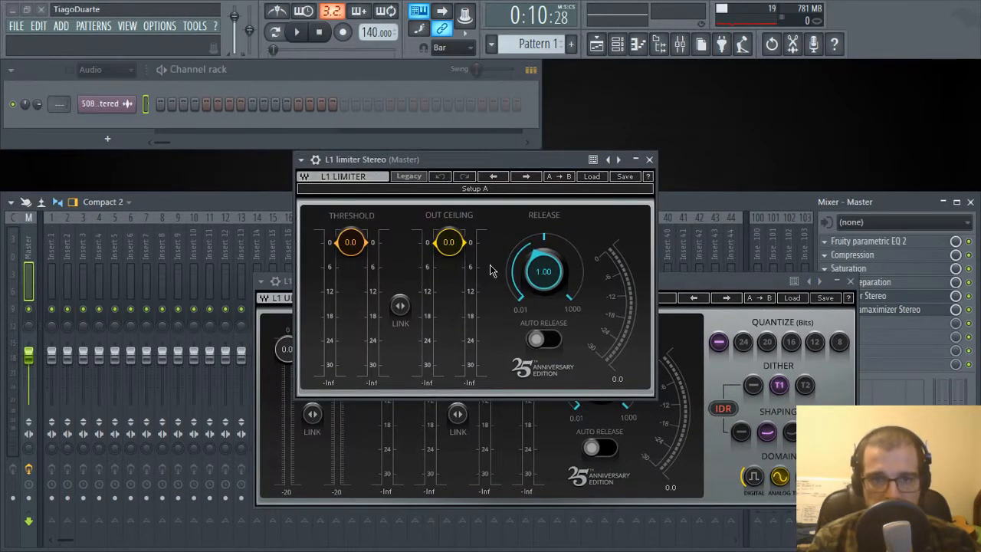
left_click(874, 309)
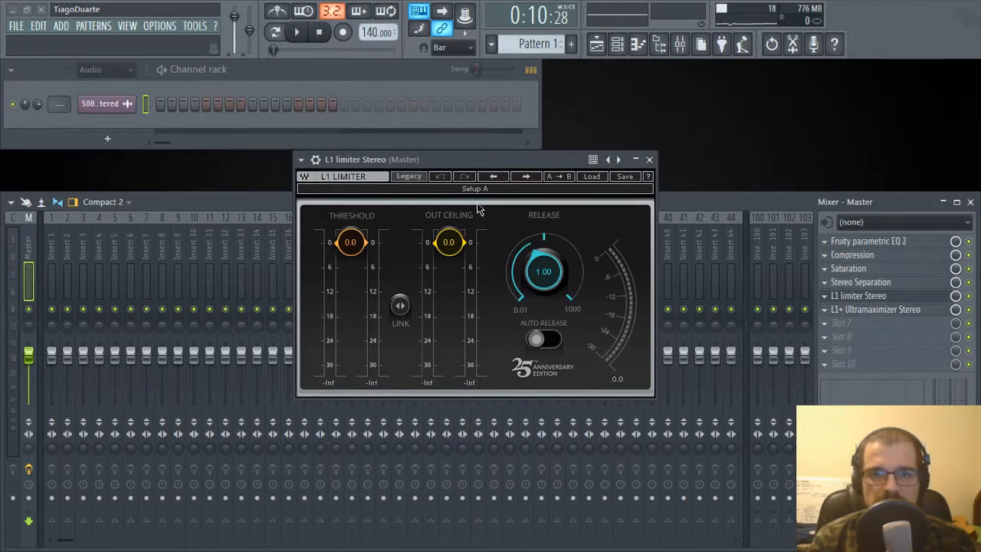
Play the song, set the L1 limiter's threshold to -6.5 dB and enable its auto release.
key("space")
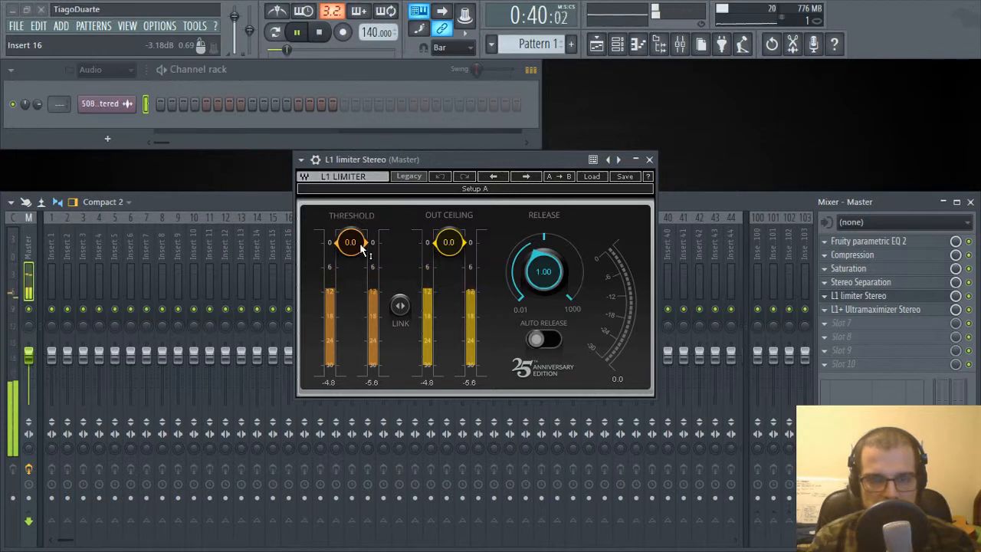
left_click_drag(350, 242, 350, 243)
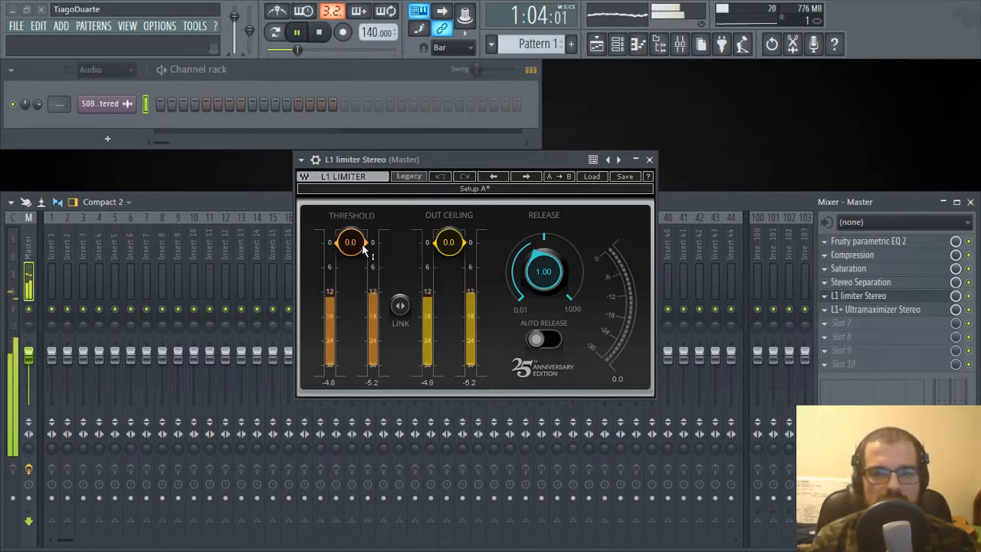
left_click_drag(365, 249, 364, 275)
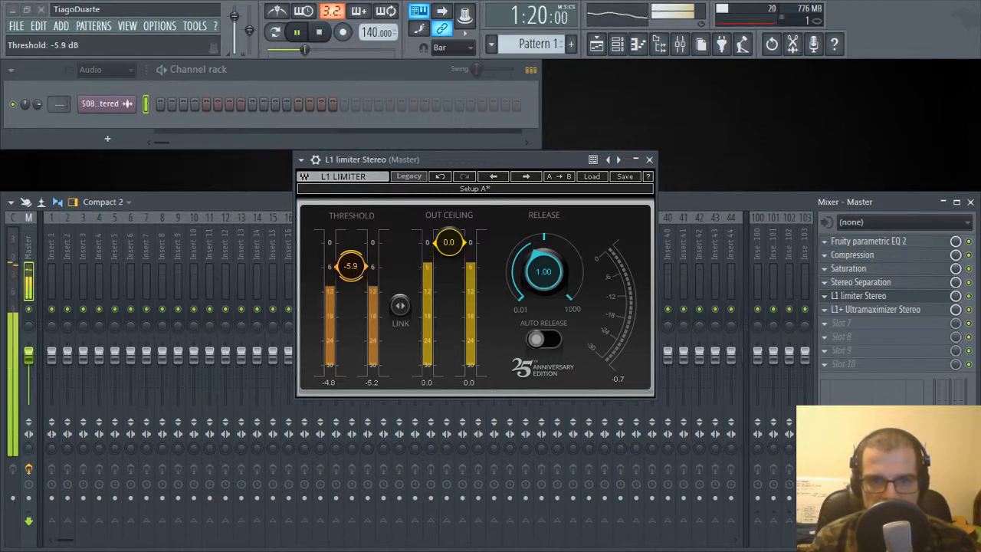
left_click_drag(351, 266, 351, 269)
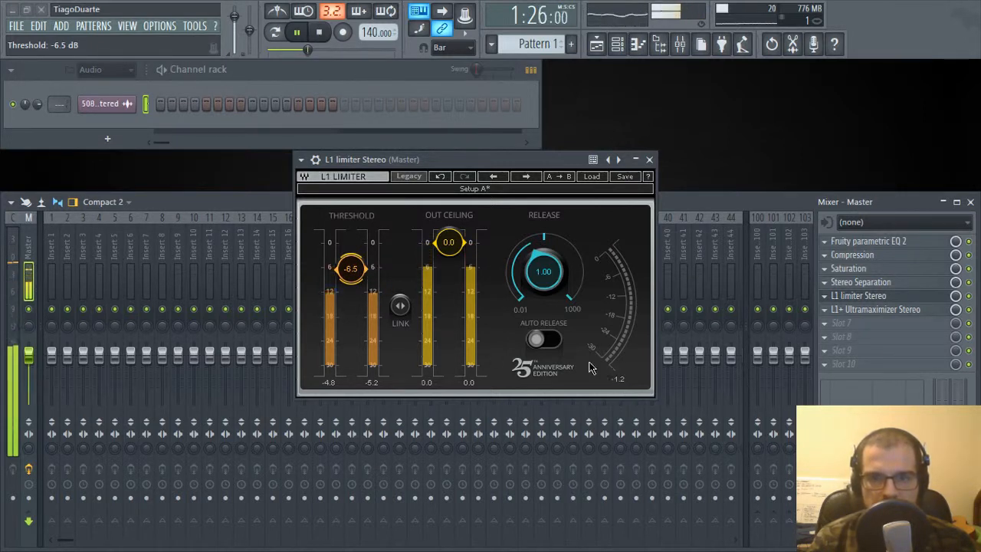
left_click(540, 339)
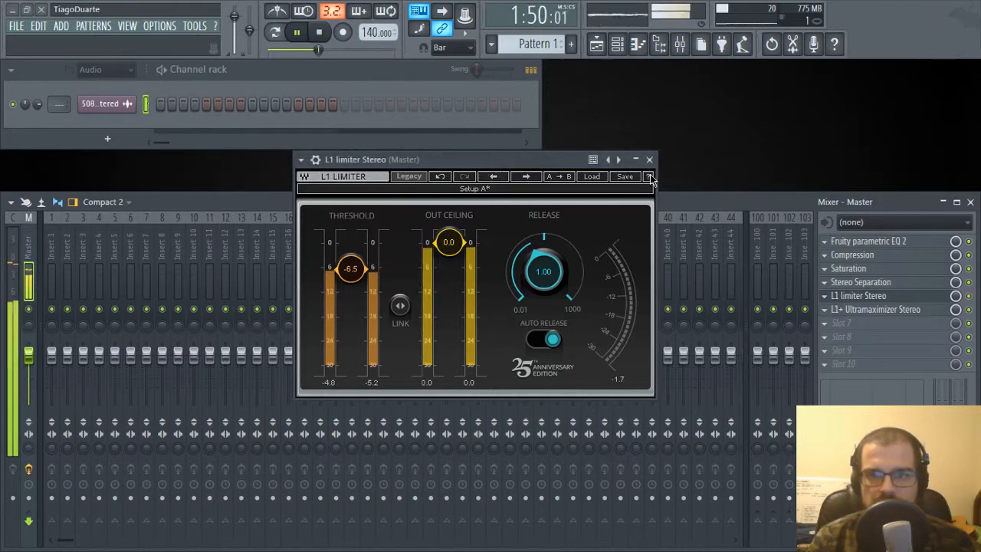
Reopen L1+ Ultramaximizer during playback, set its out ceiling to -0.3 dB and enable auto release.
left_click(875, 308)
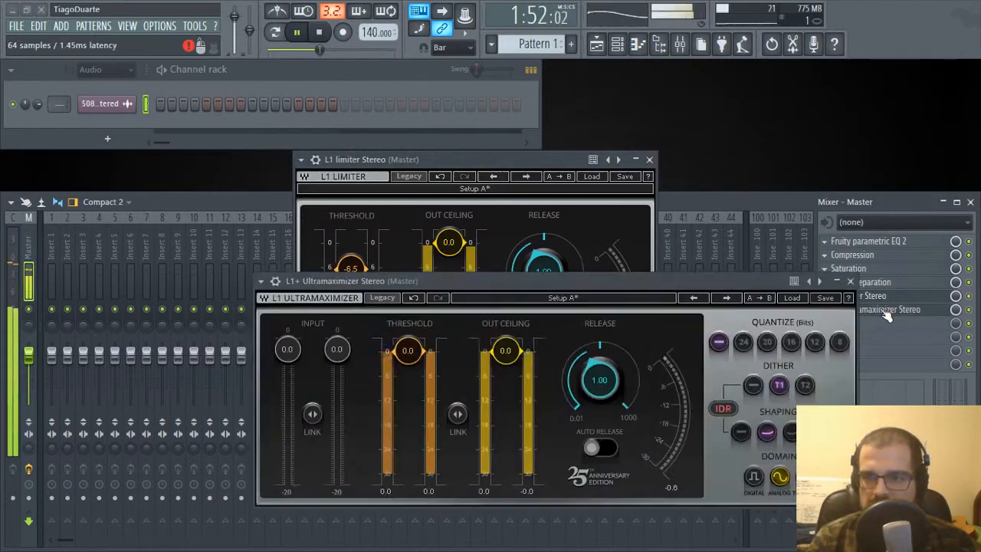
left_click_drag(719, 284, 616, 163)
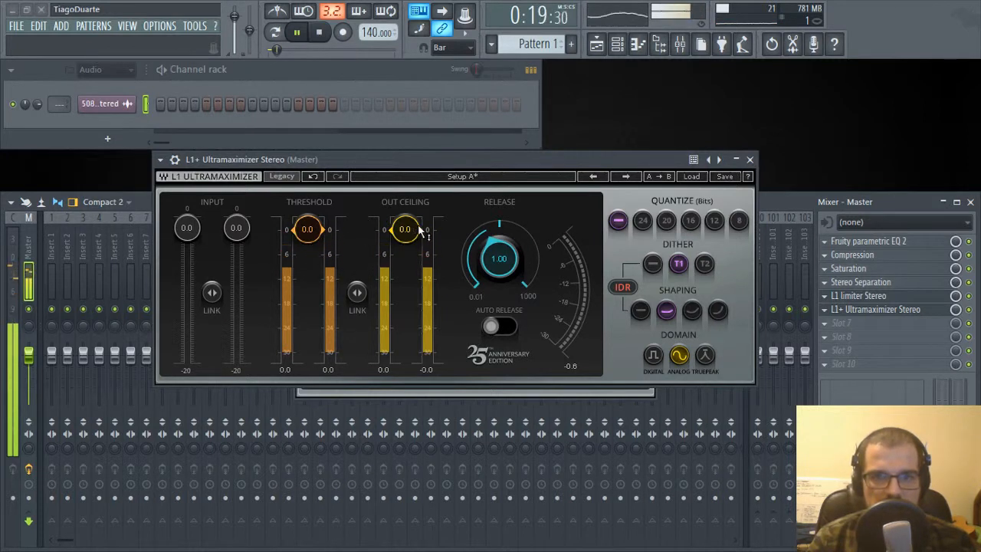
left_click_drag(410, 232, 409, 236)
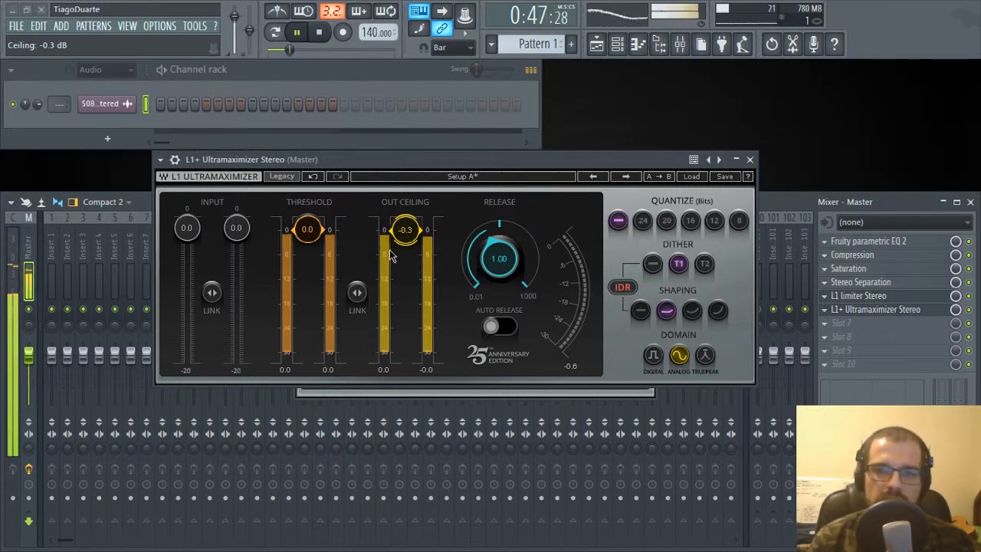
left_click(491, 331)
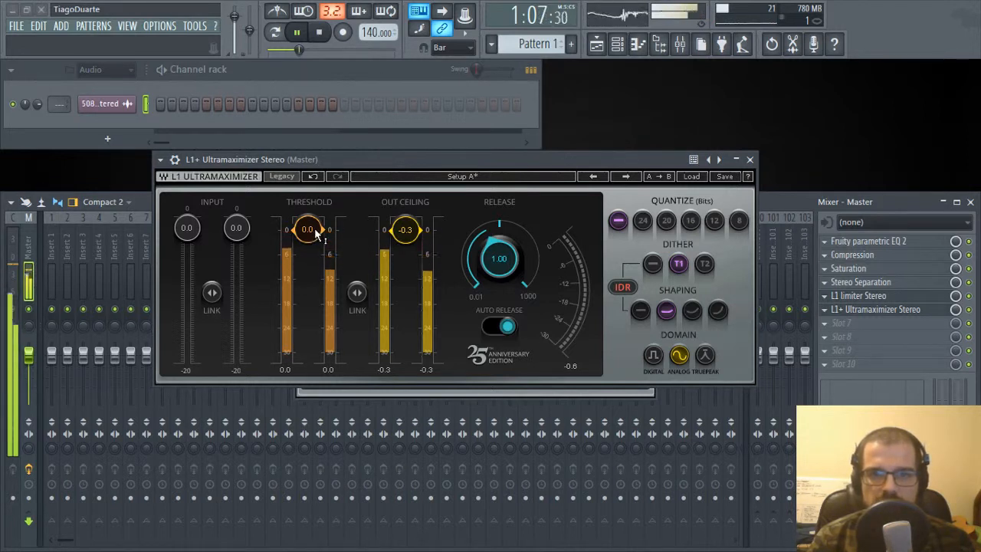
Set the L1+ Ultramaximizer's threshold to -1.9 dB and close both limiter windows.
left_click_drag(317, 238, 316, 256)
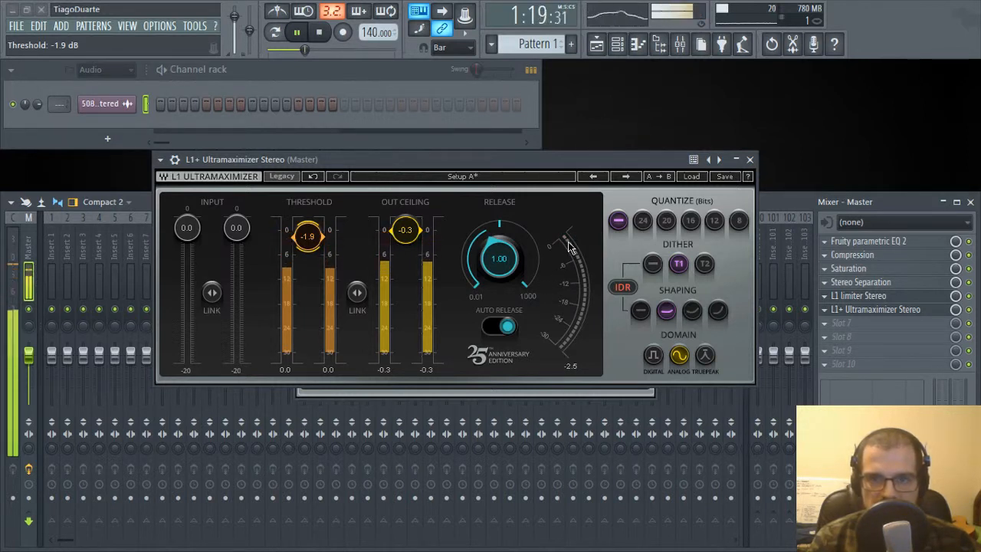
left_click(576, 368)
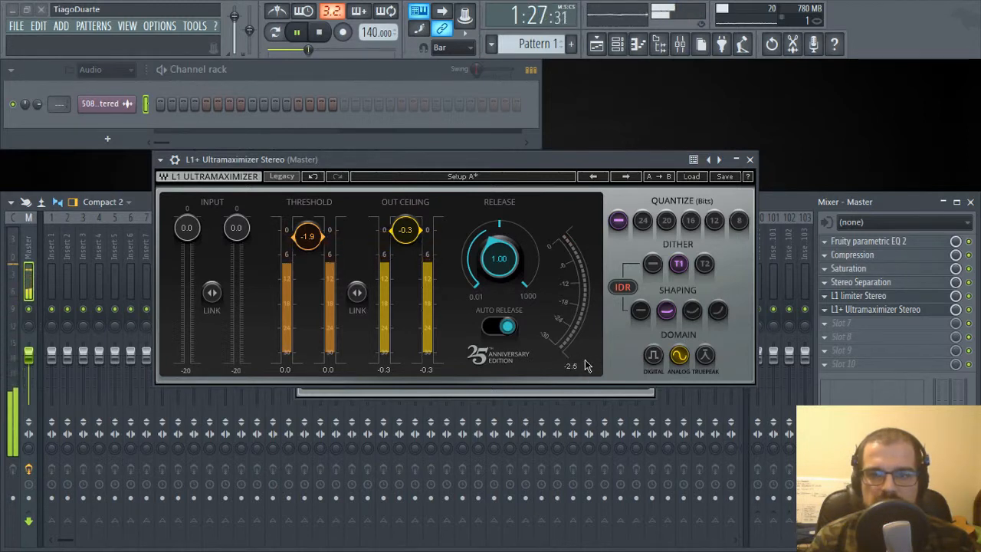
left_click(749, 160)
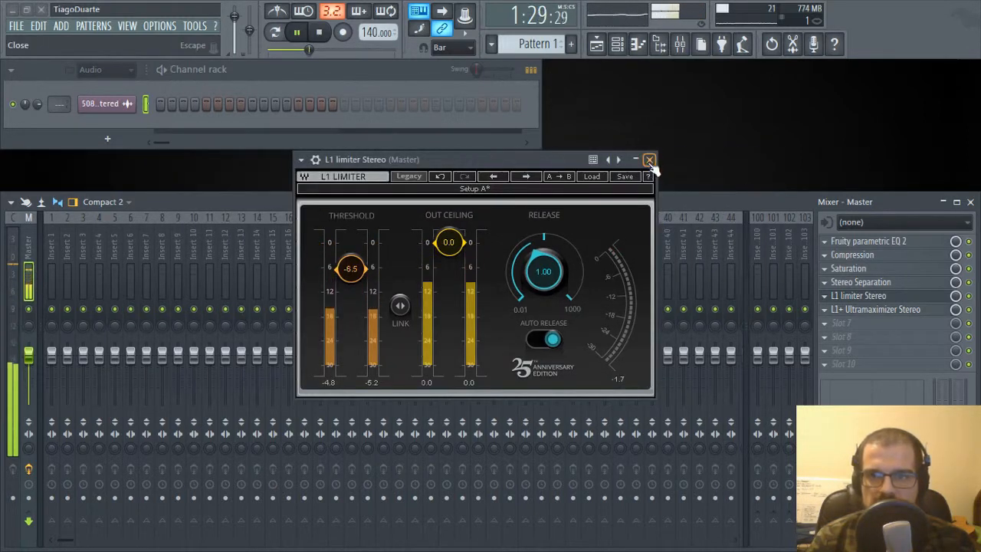
left_click(653, 160)
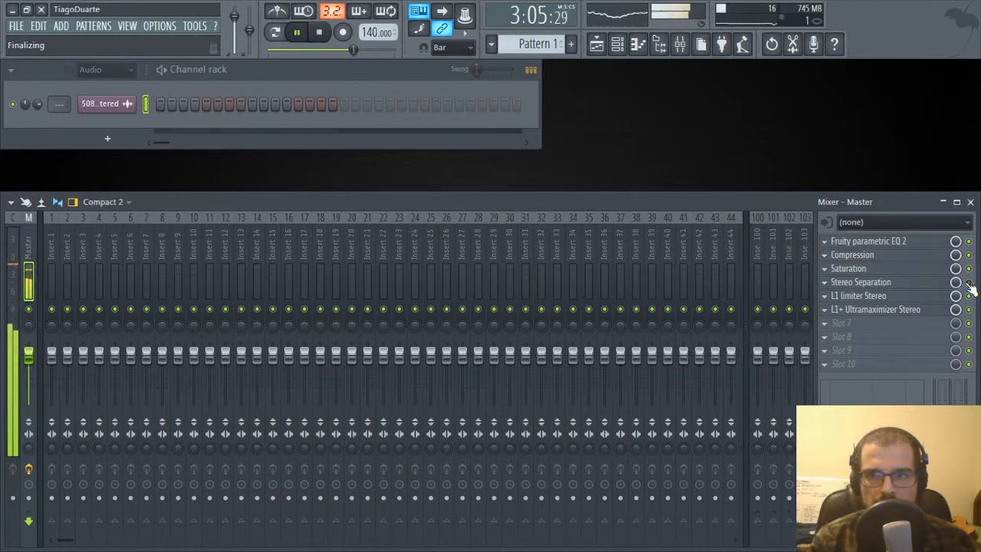
Set the playback start to about bar 107 in the playlist, stop playback, and show the mixer below the song clip.
key("F5")
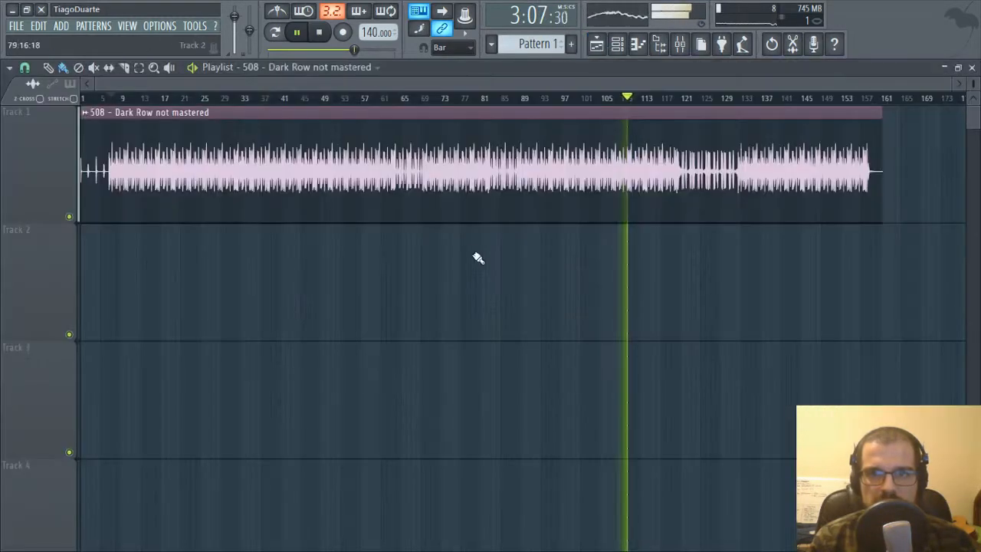
scroll(628, 170, "up", 3)
key("space")
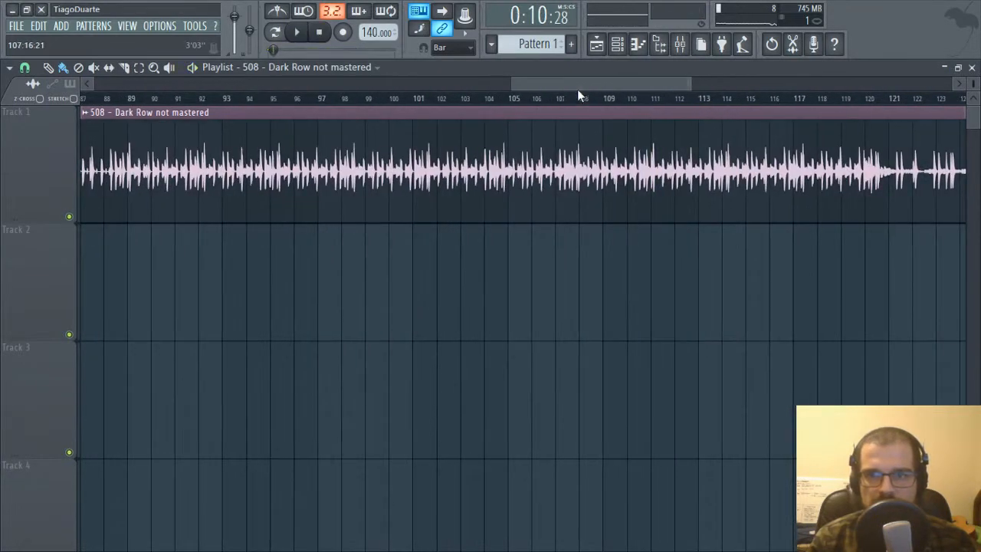
left_click(577, 99)
key("space")
key("space")
left_click(560, 102)
key("space")
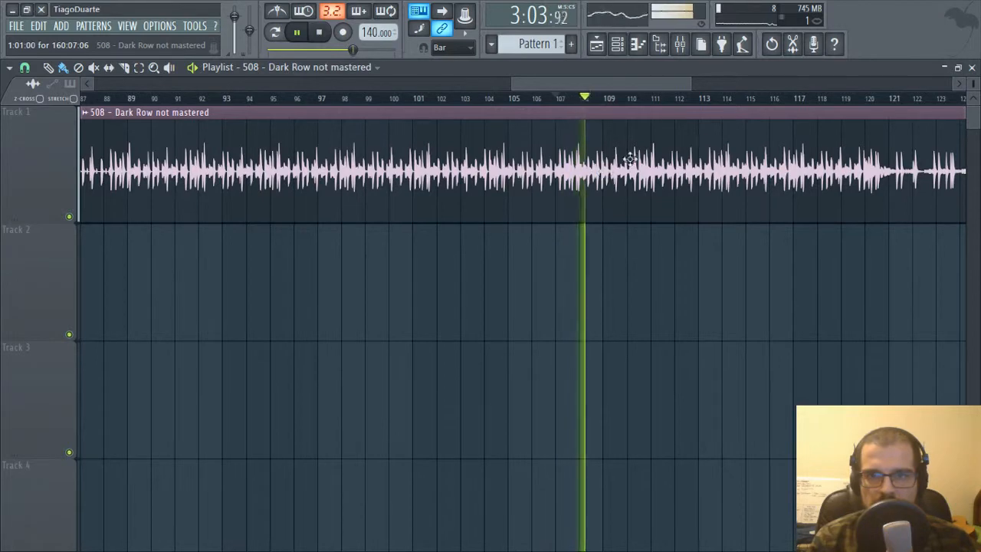
key("space")
key("F9")
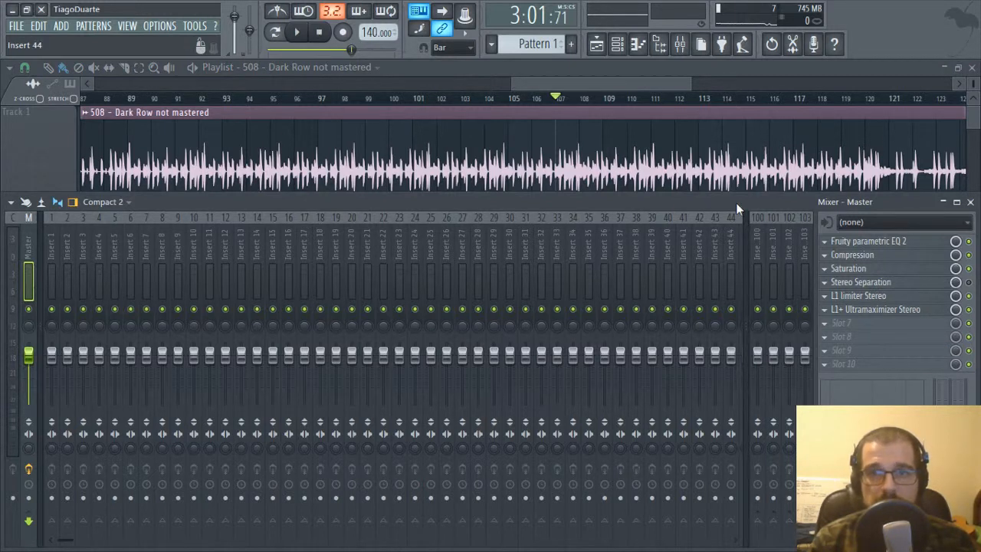
Compare the section from about bar 107 with the Master track's Stereo Separation effect enabled and bypassed.
key("space")
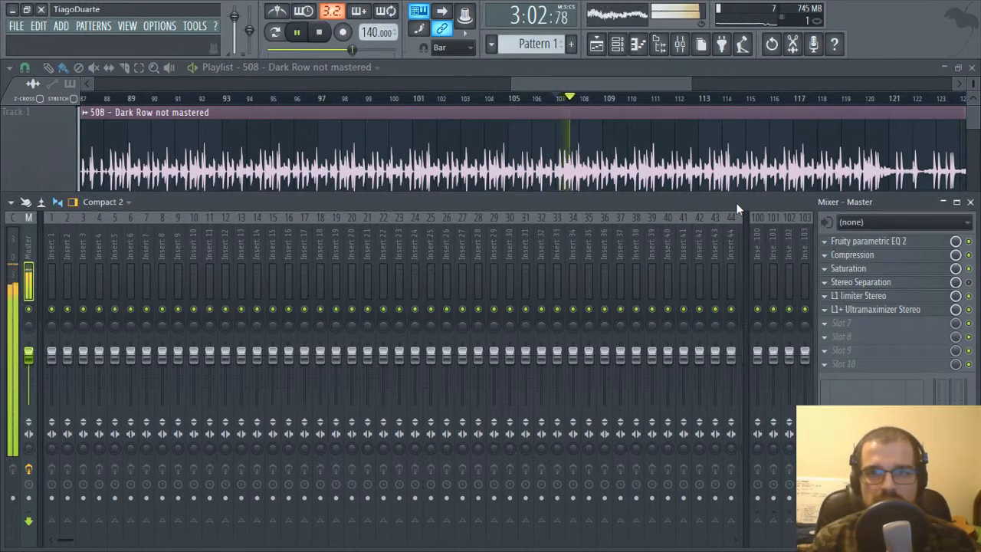
key("space")
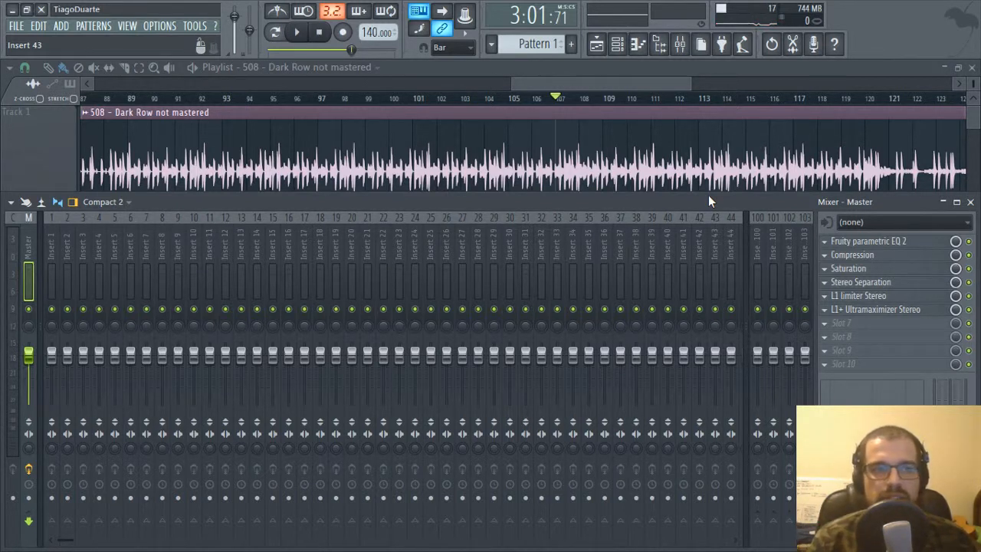
key("space")
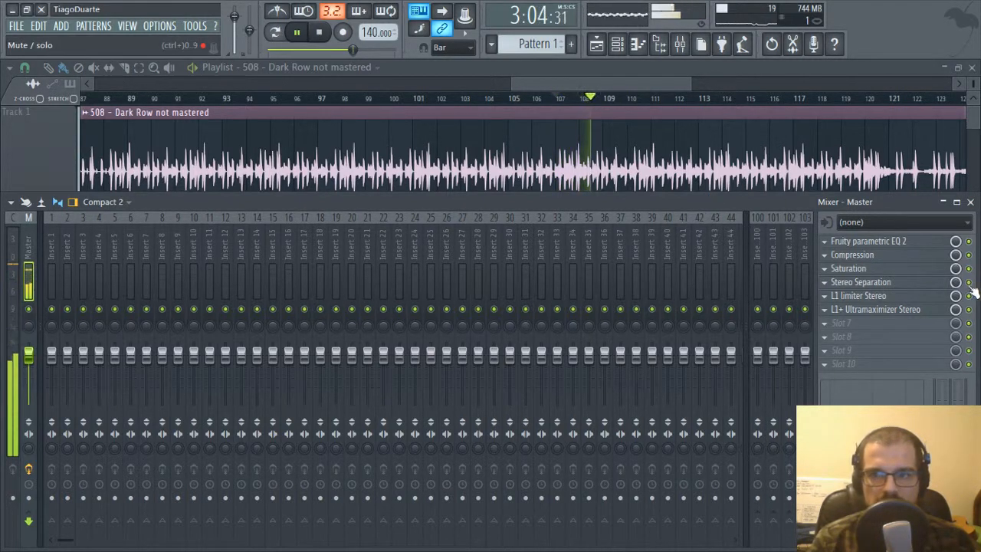
key("space")
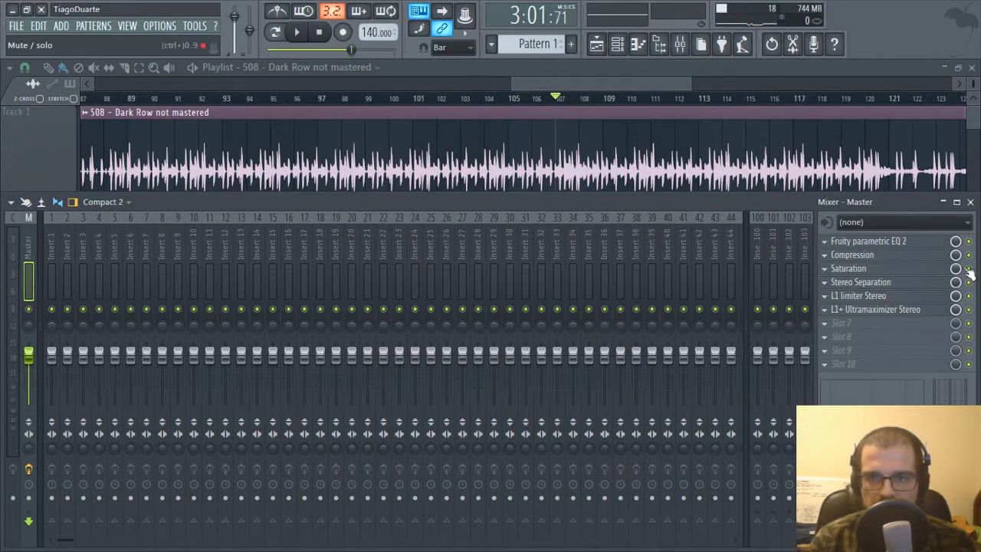
key("space")
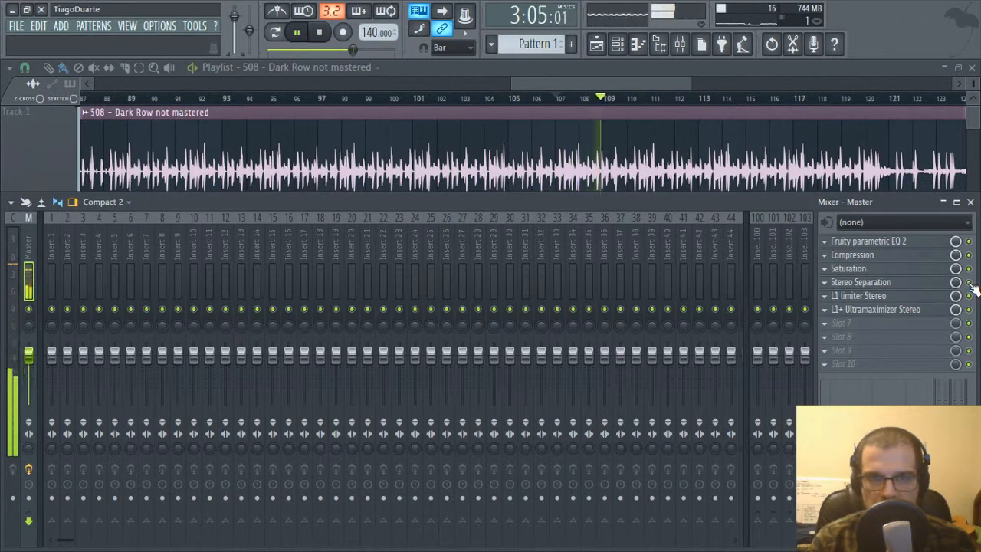
key("space")
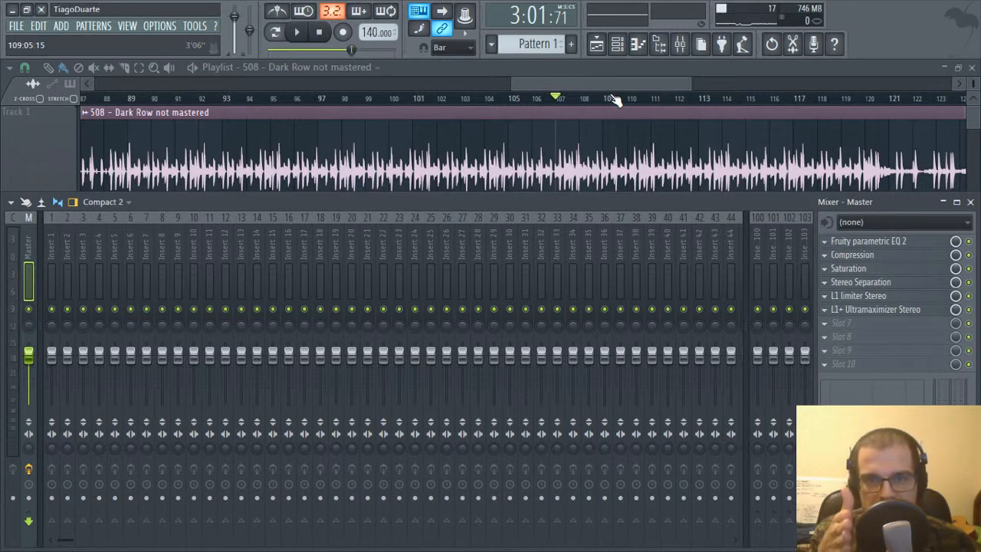
key("space")
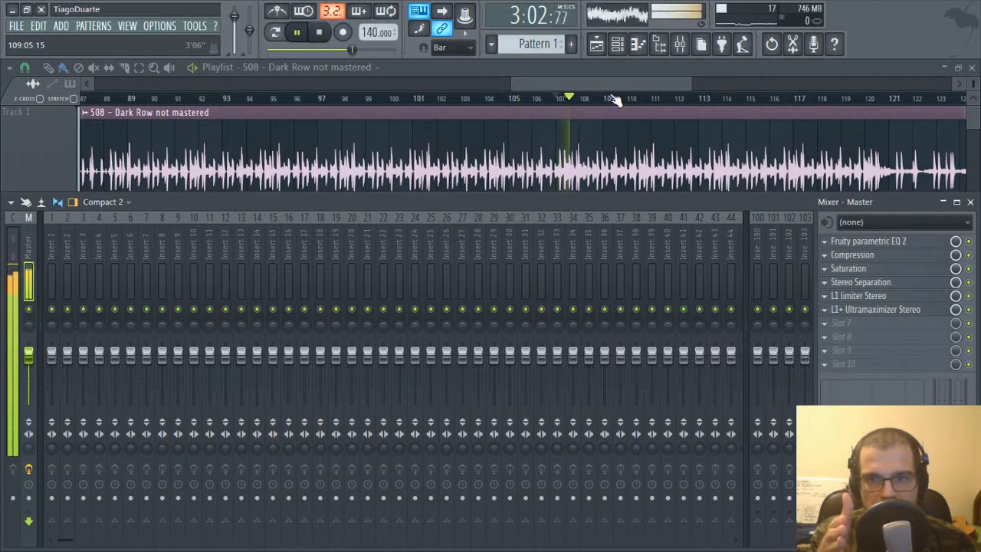
key("space")
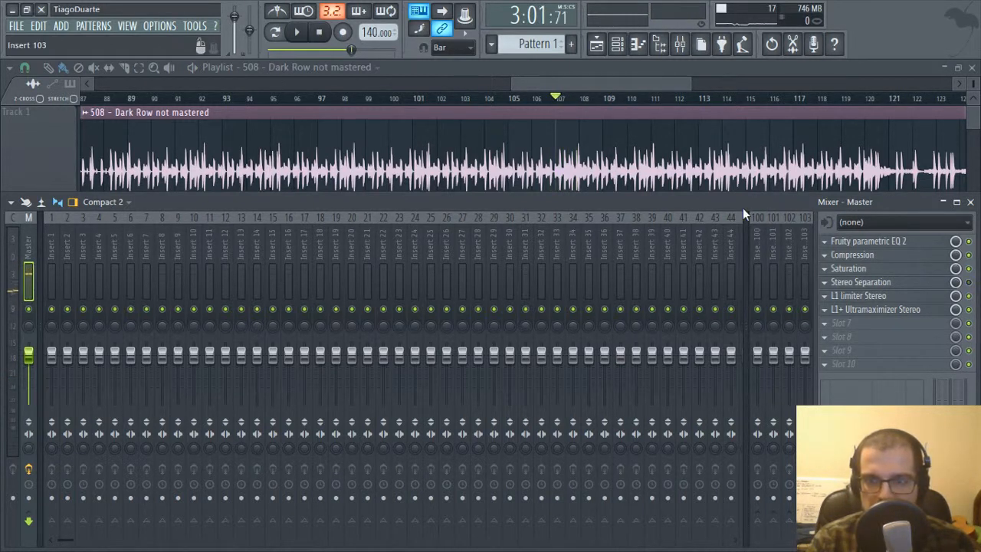
Play the song from about bar 107 with Stereo Separation bypassed and re-enabled, and stop playback with the whole clip in view.
key("space")
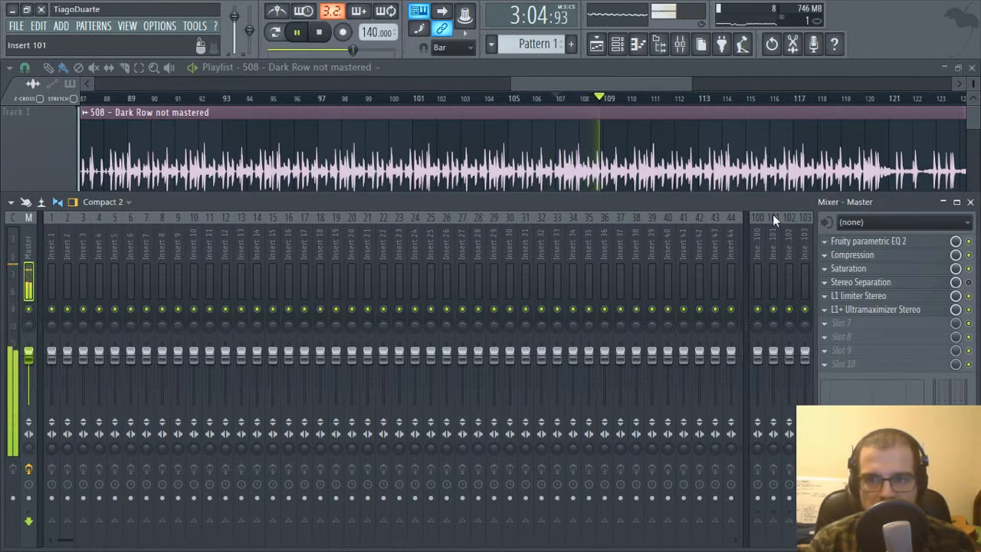
key("space")
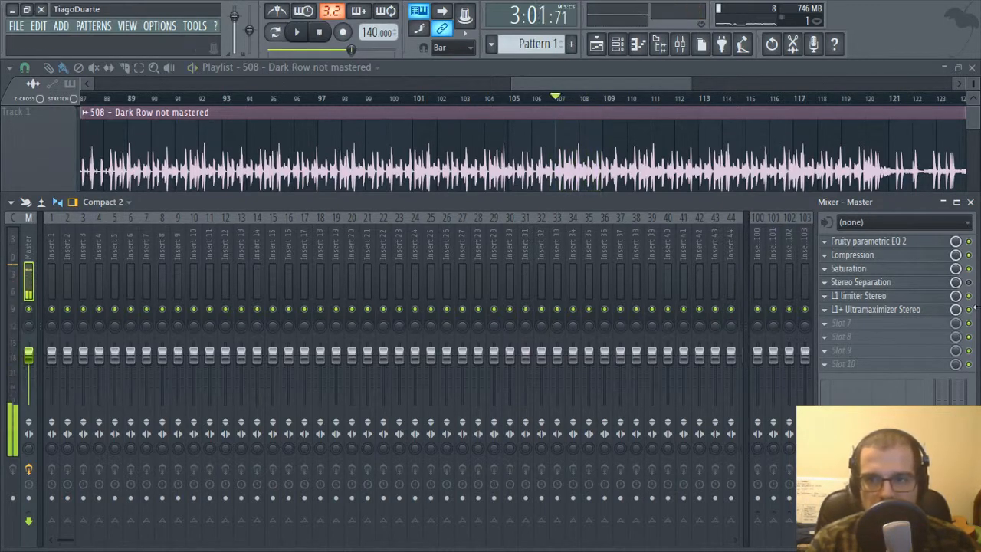
key("space")
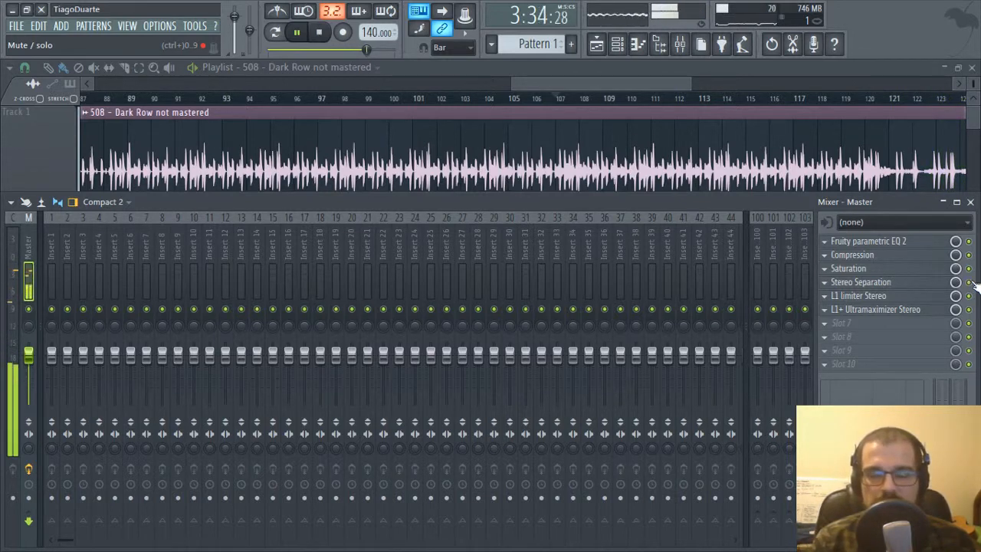
left_click(627, 68)
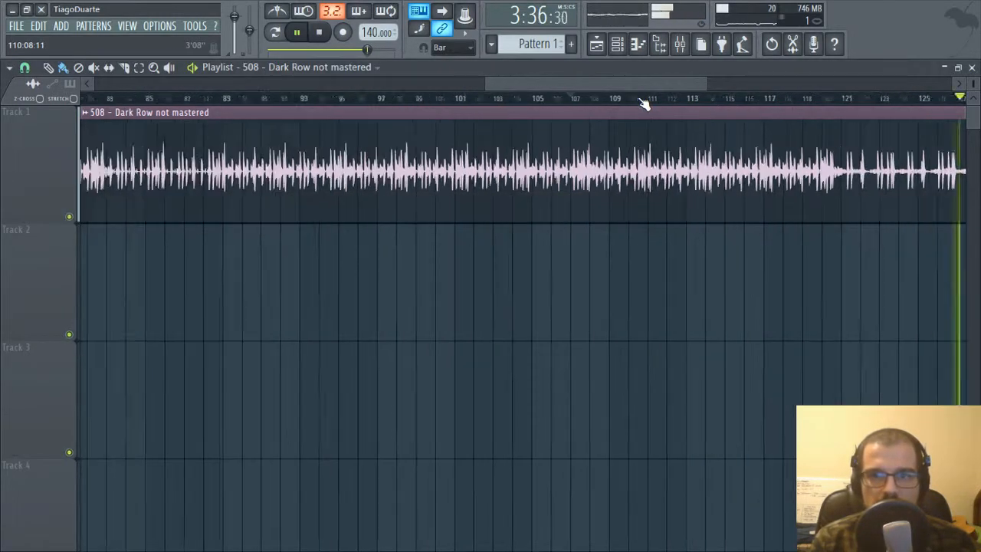
scroll(643, 104, "down", 5)
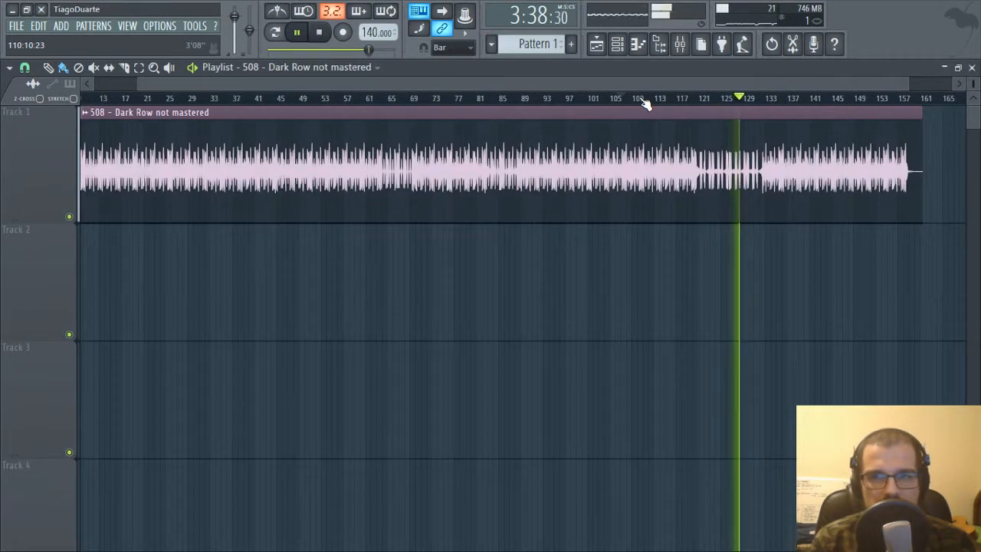
scroll(645, 103, "down", 1)
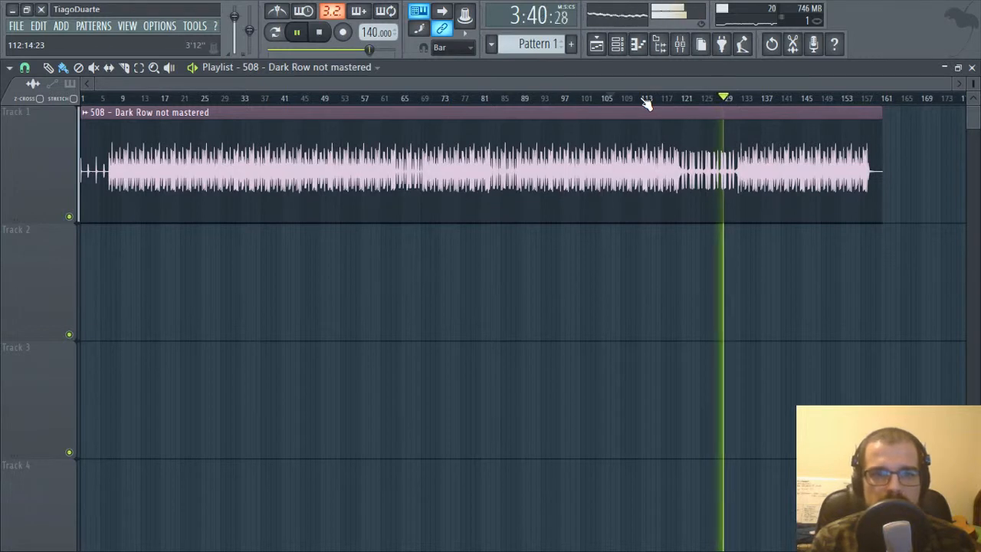
left_click(321, 33)
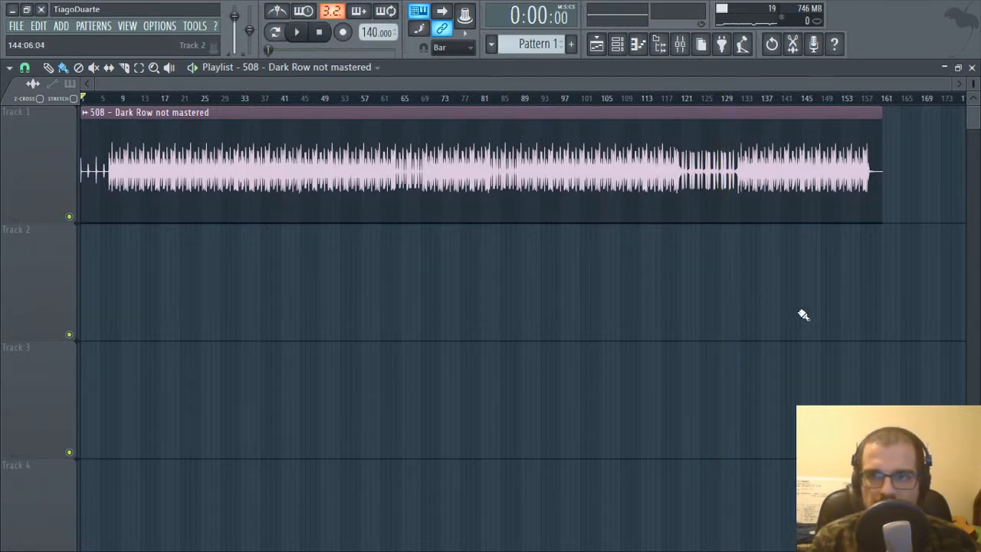
Add Edison to slot 8 of the Master track, with its recording trigger set to On input.
left_click(972, 67)
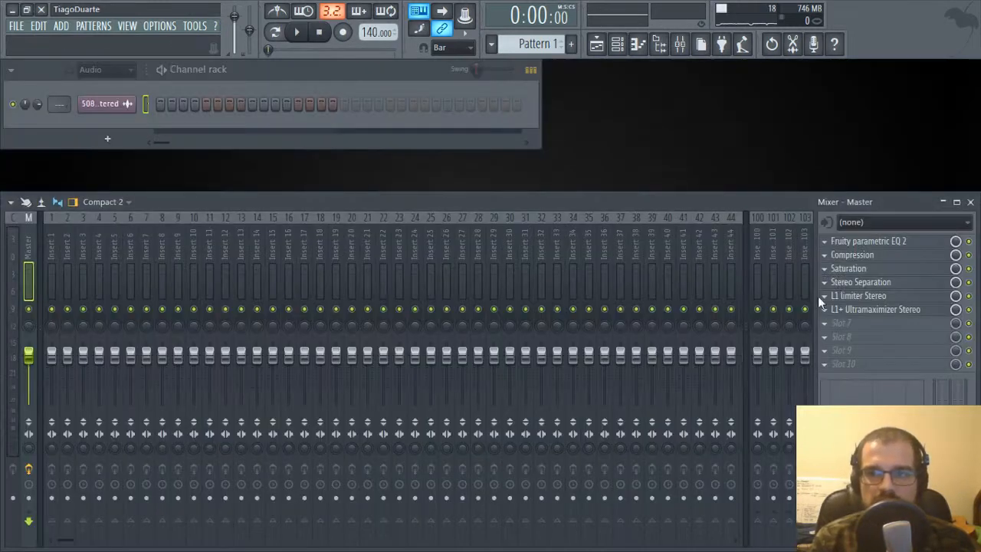
left_click(855, 343)
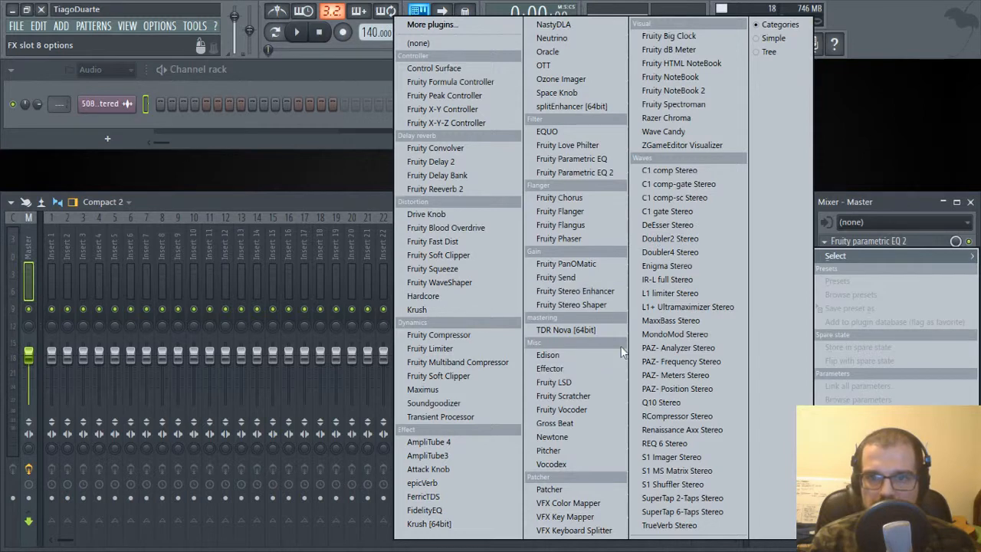
left_click(548, 354)
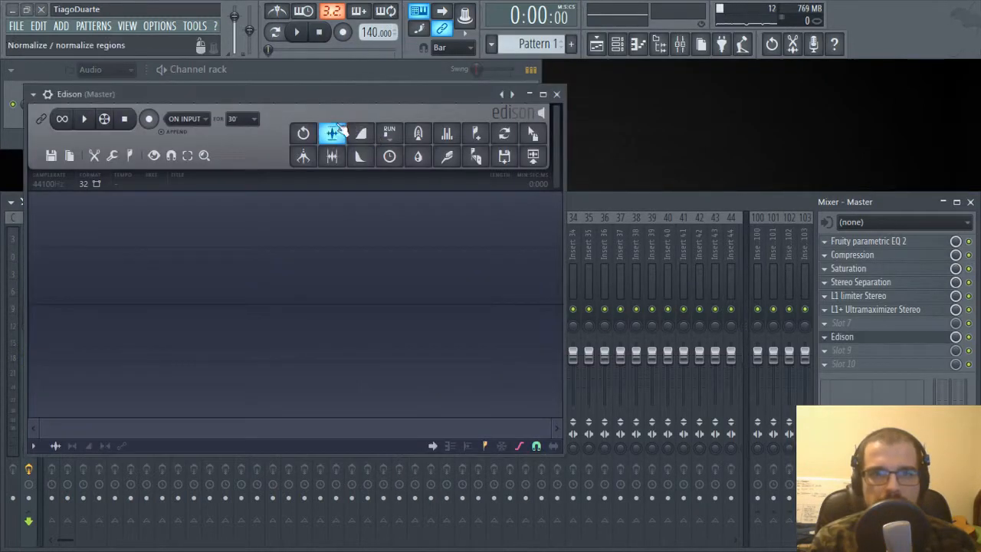
left_click_drag(349, 85, 521, 91)
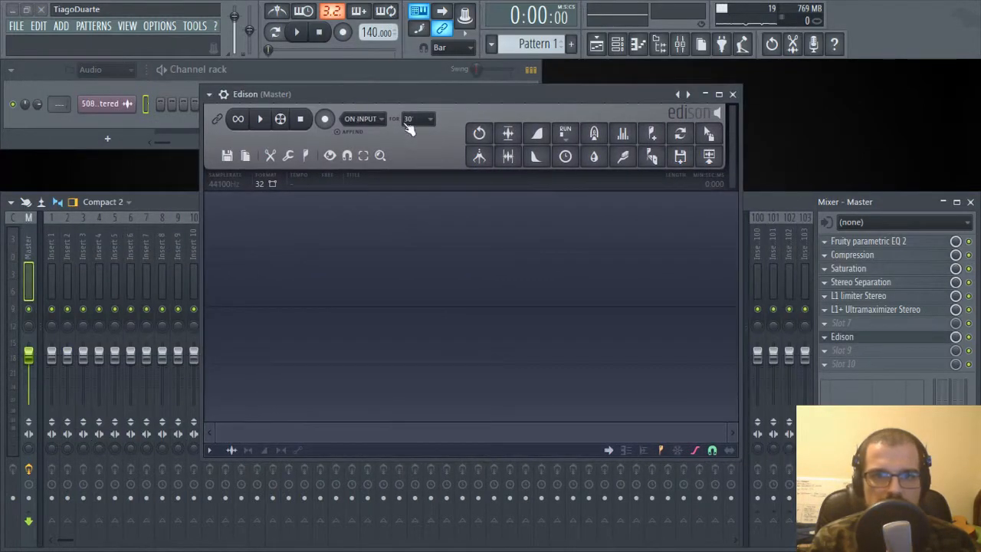
left_click(366, 120)
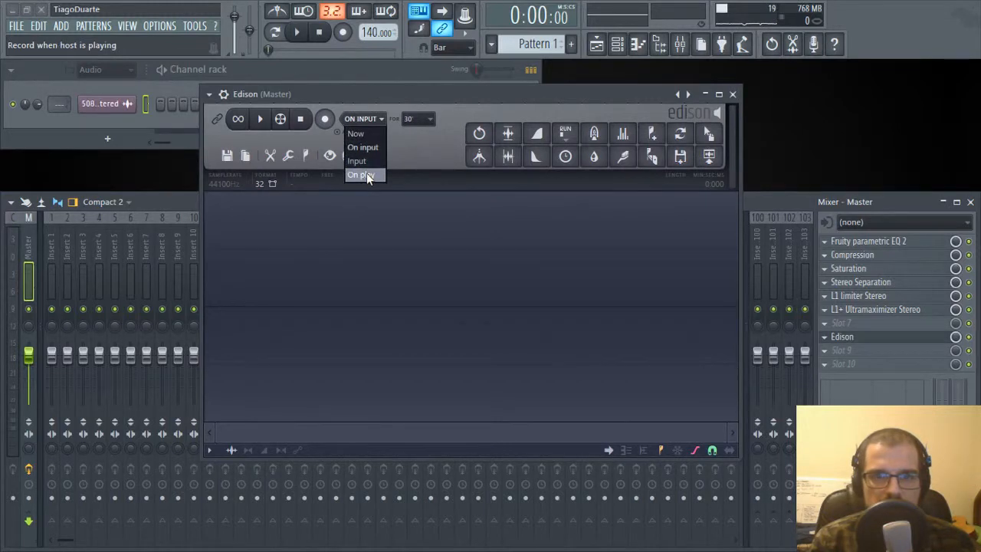
left_click(368, 150)
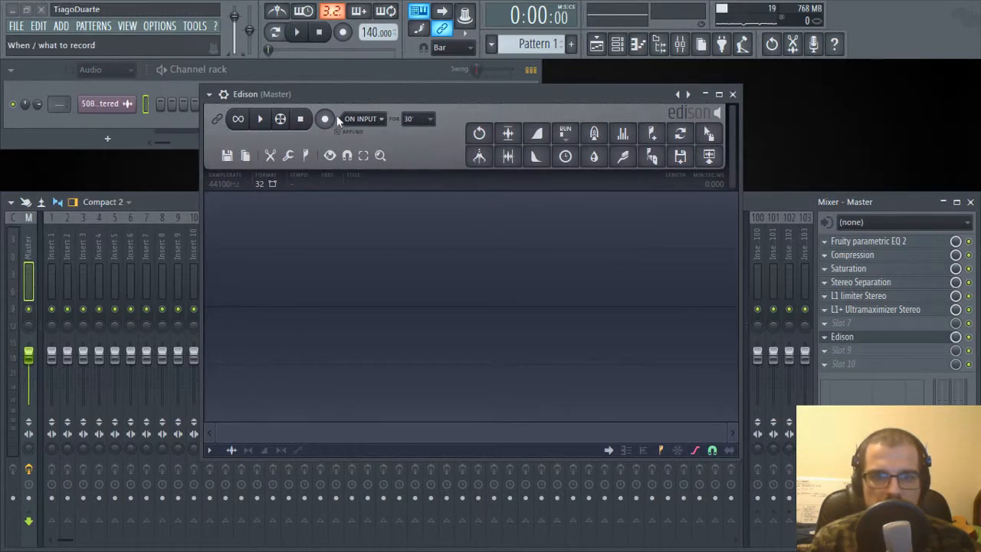
Record about 36 seconds of the mastered song from its start into Edison, with the playlist in view.
left_click(597, 44)
left_click_drag(492, 97, 653, 138)
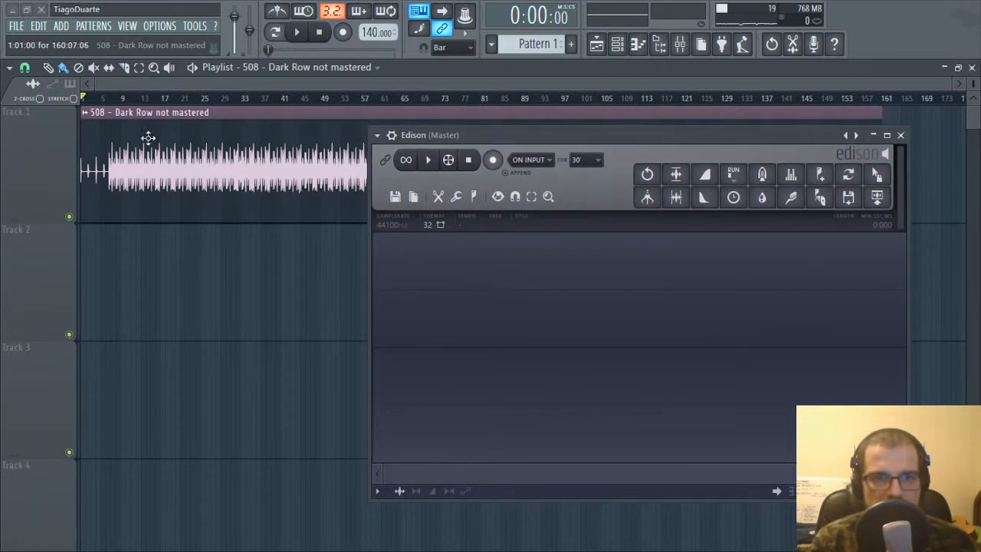
scroll(163, 103, "up", 2)
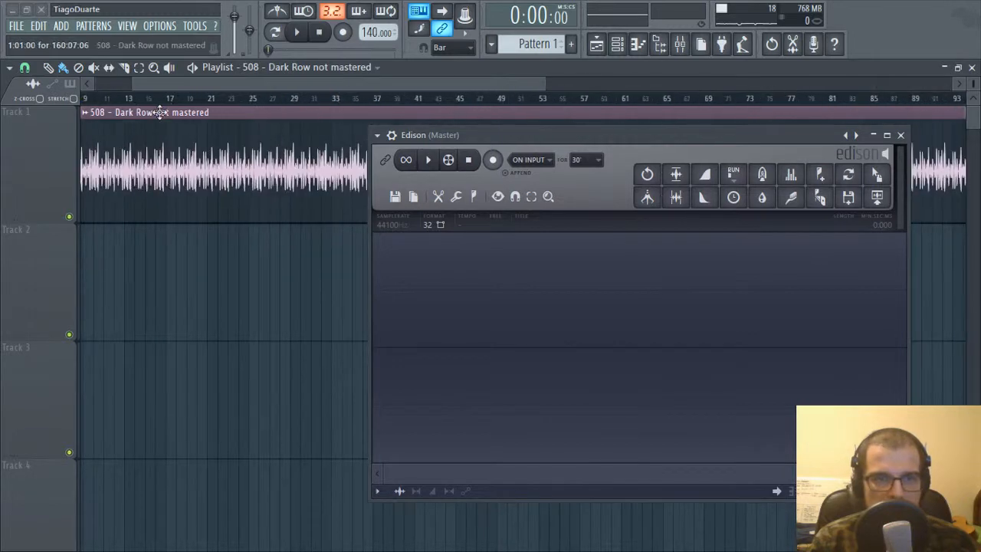
left_click_drag(216, 86, 178, 86)
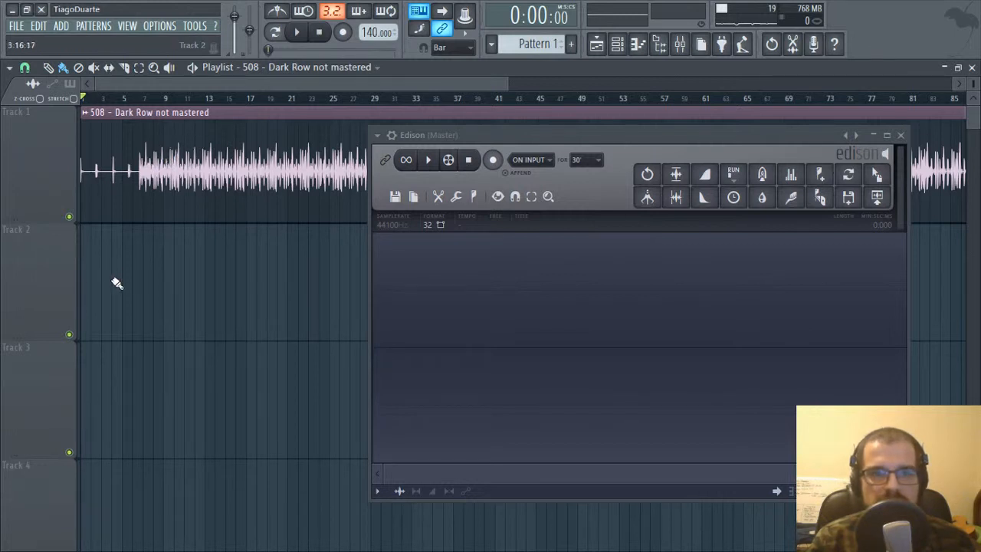
left_click(494, 160)
left_click(309, 34)
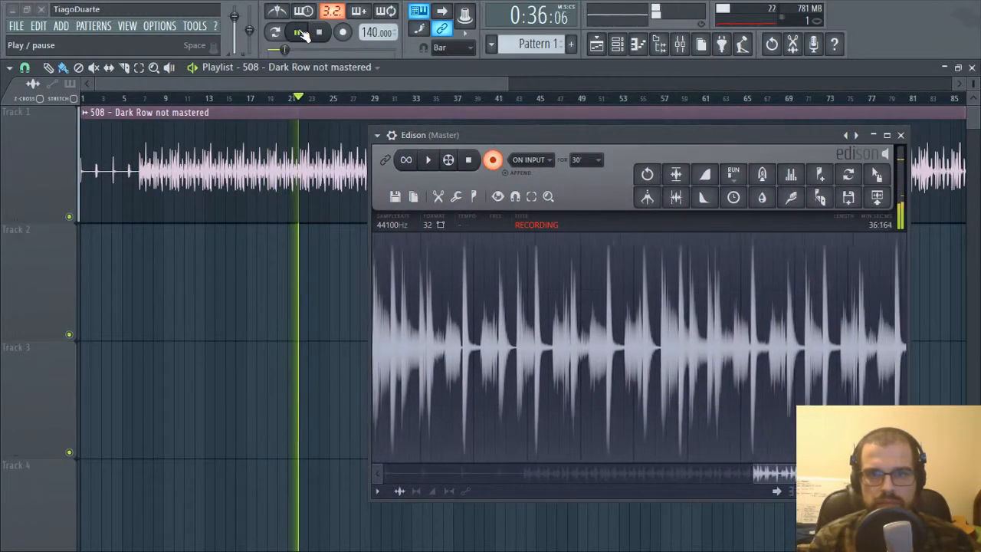
left_click(300, 33)
left_click(494, 161)
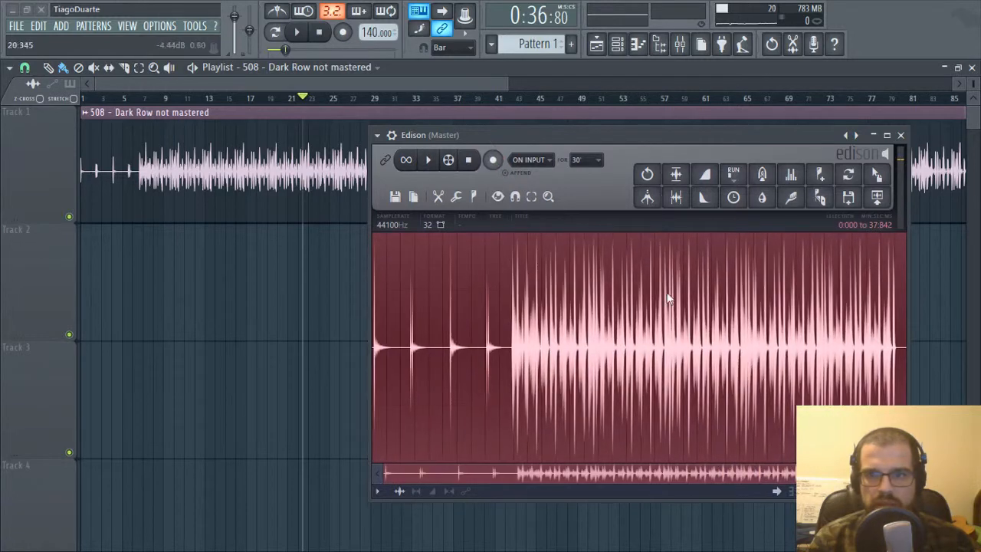
Place the Edison recording on playlist Track 2, starting at bar 1, and close Edison.
left_click_drag(876, 199, 783, 243)
left_click_drag(140, 289, 142, 283)
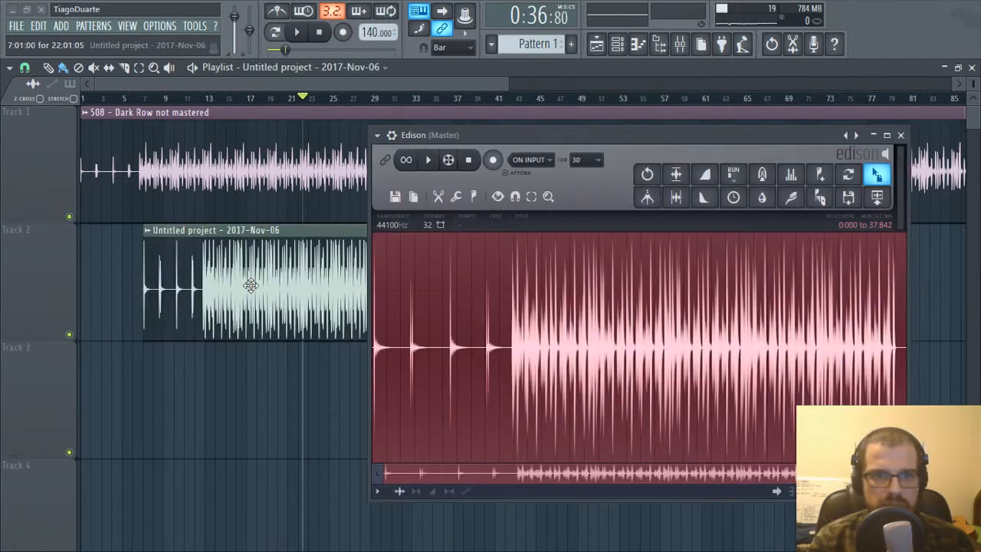
left_click_drag(250, 283, 184, 276)
left_click(901, 136)
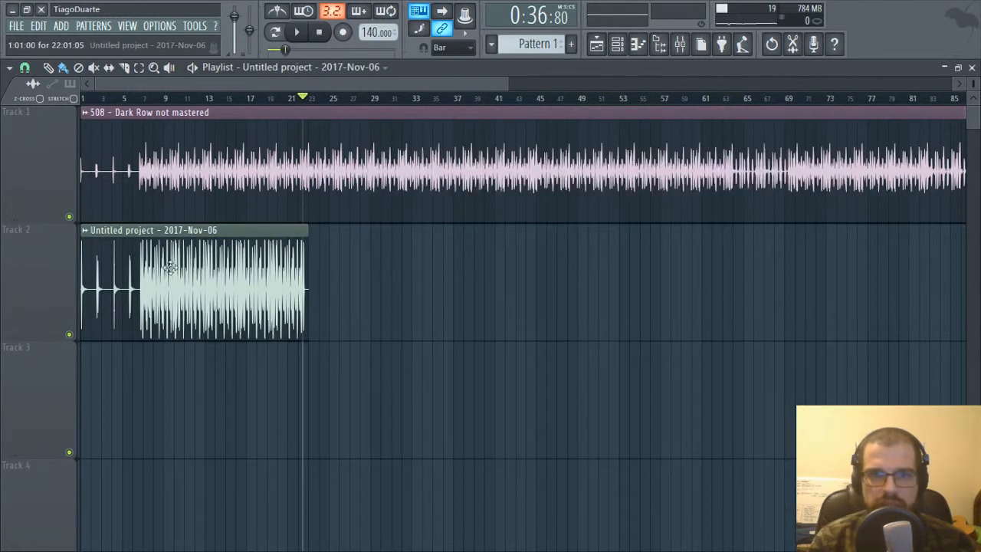
Trim the silence before the first hit of the Track 2 recording so it lines up with the Track 1 clip at bar 1.
scroll(120, 273, "up", 5)
scroll(115, 278, "up", 5)
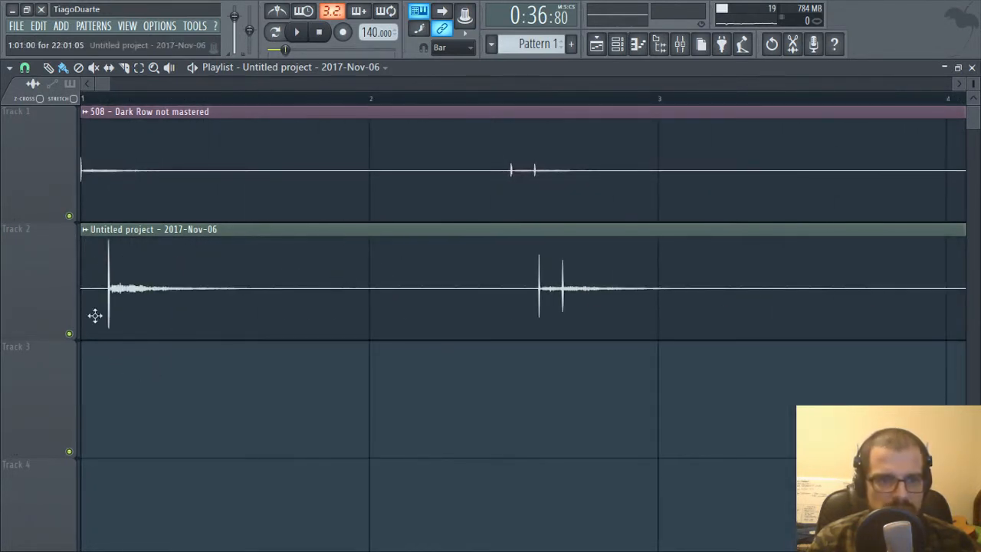
left_click_drag(79, 333, 108, 327)
scroll(323, 326, "down", 3)
scroll(321, 325, "down", 4)
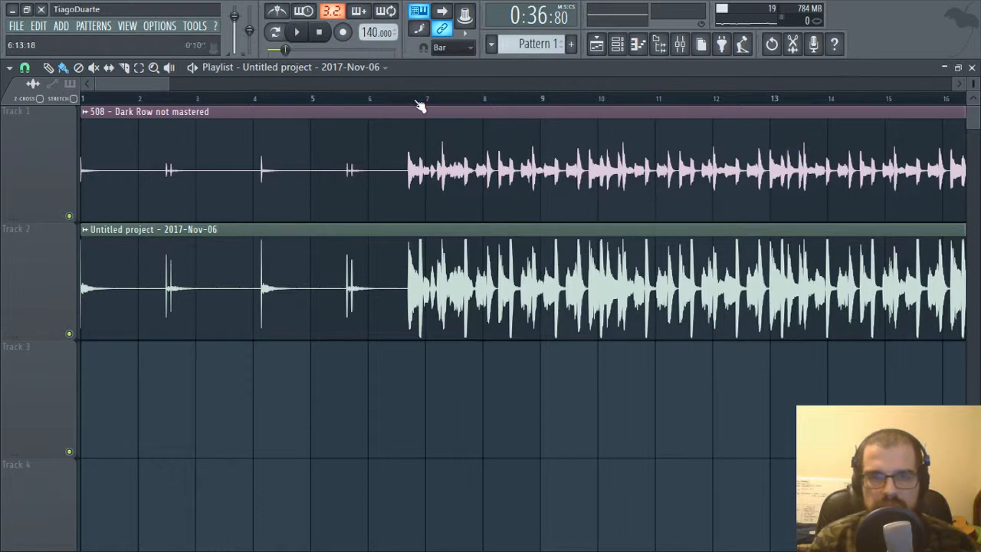
scroll(825, 234, "down", 1)
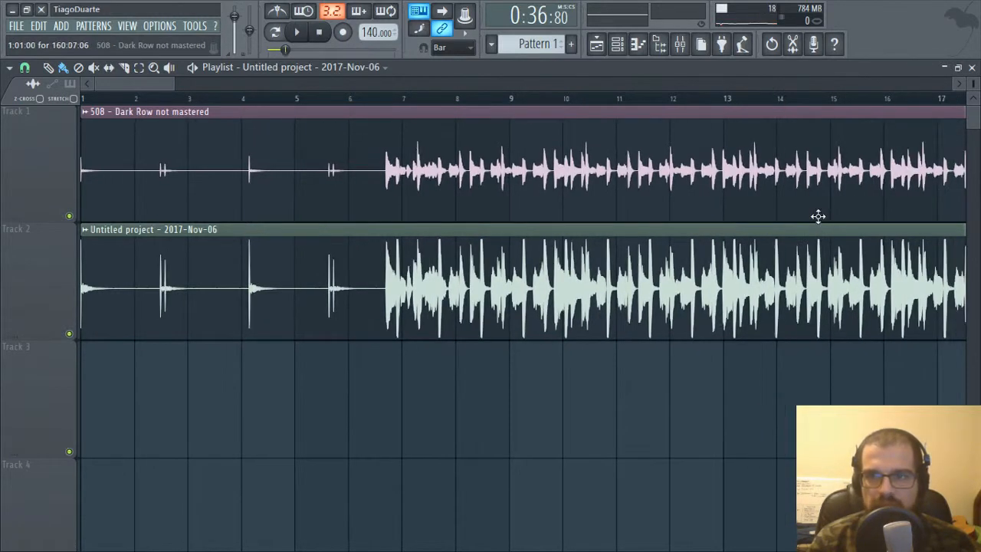
left_click_drag(971, 85, 970, 96)
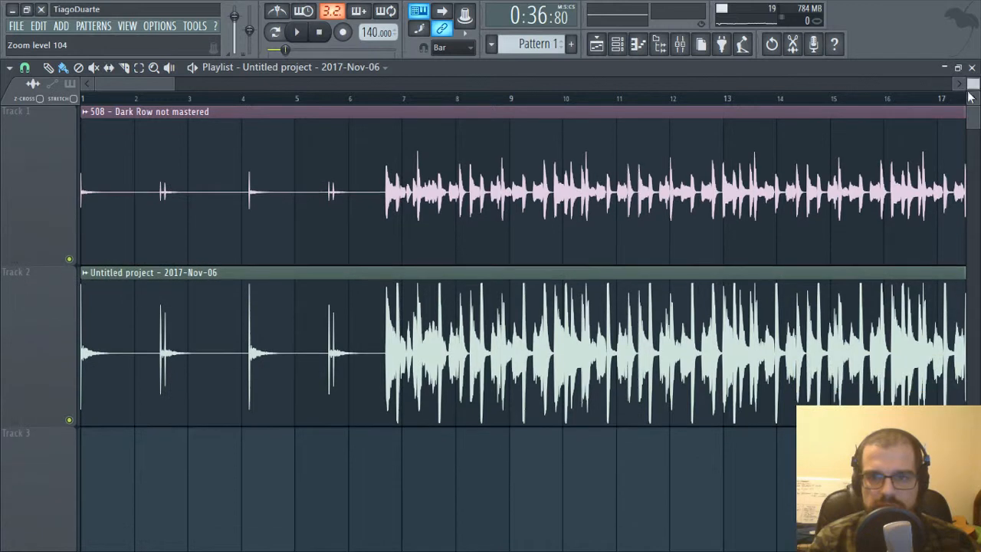
Disable the Master track's effects in the mixer and return to the playlist.
left_click(682, 55)
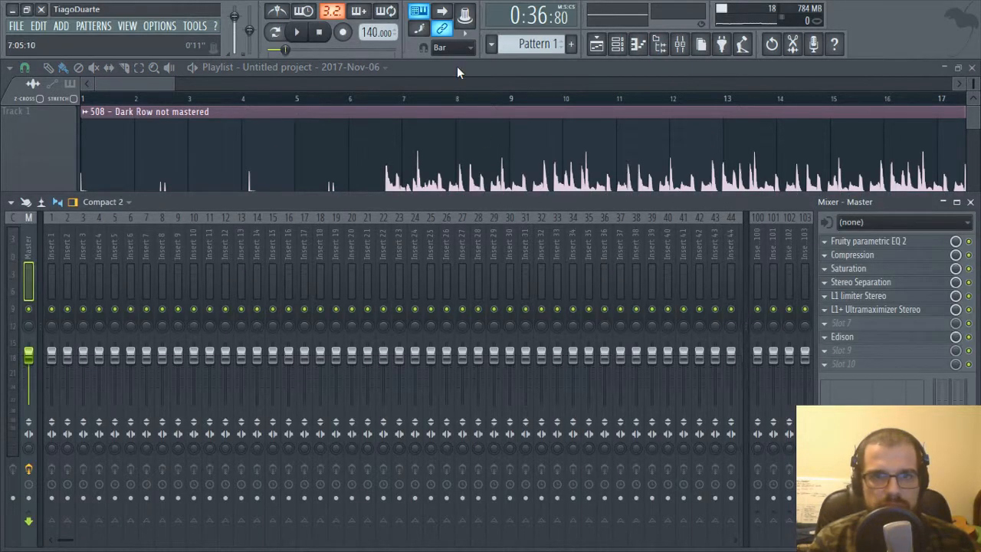
key("F9")
left_click(680, 44)
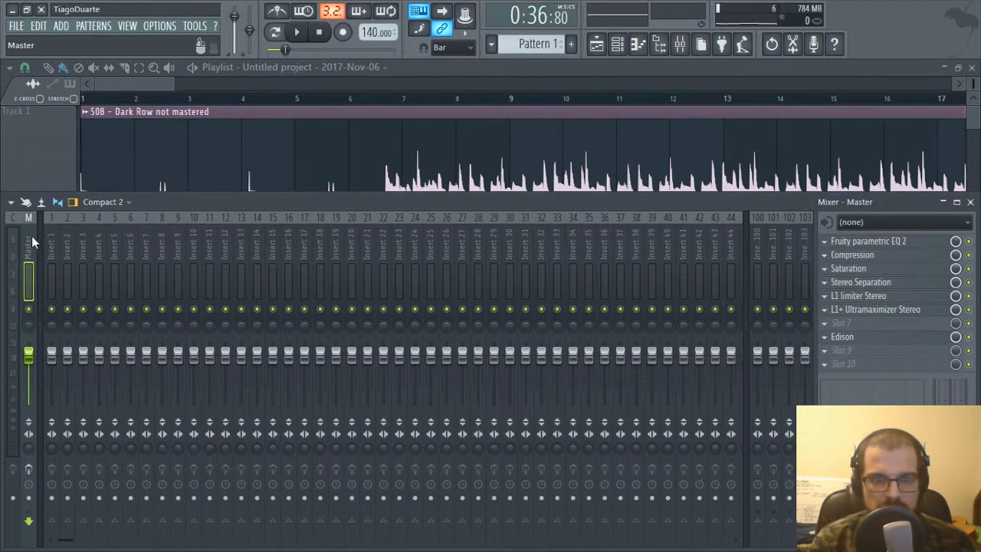
key("F9")
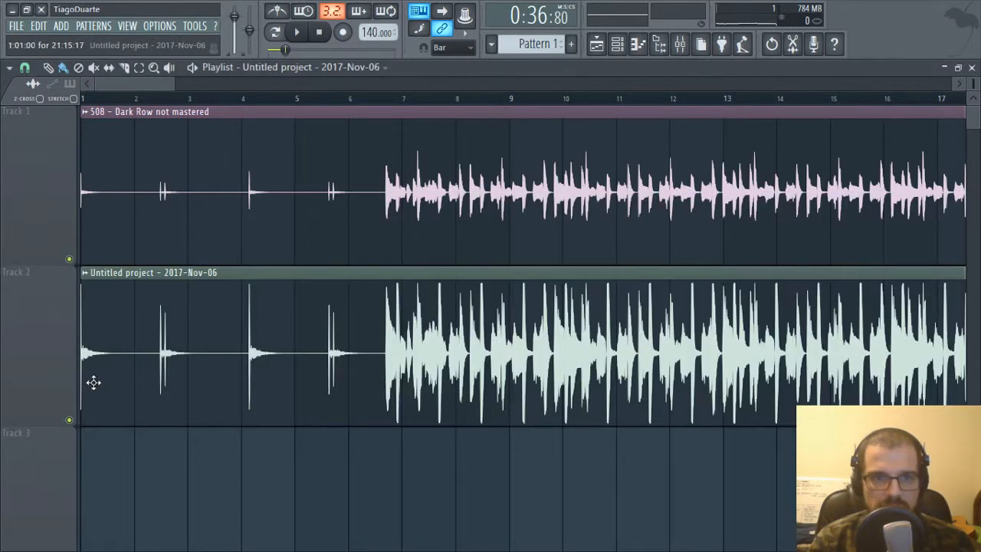
Compare the mastered and unmastered clips from bar 7 by playing with Track 2 soloed and with Track 1 soloed.
right_click(71, 421)
left_click(402, 99)
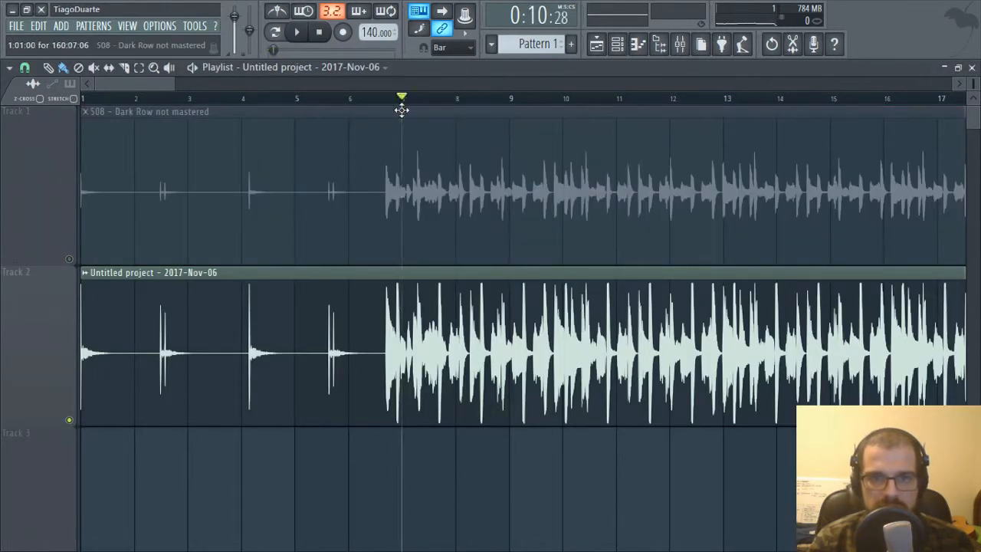
key("space")
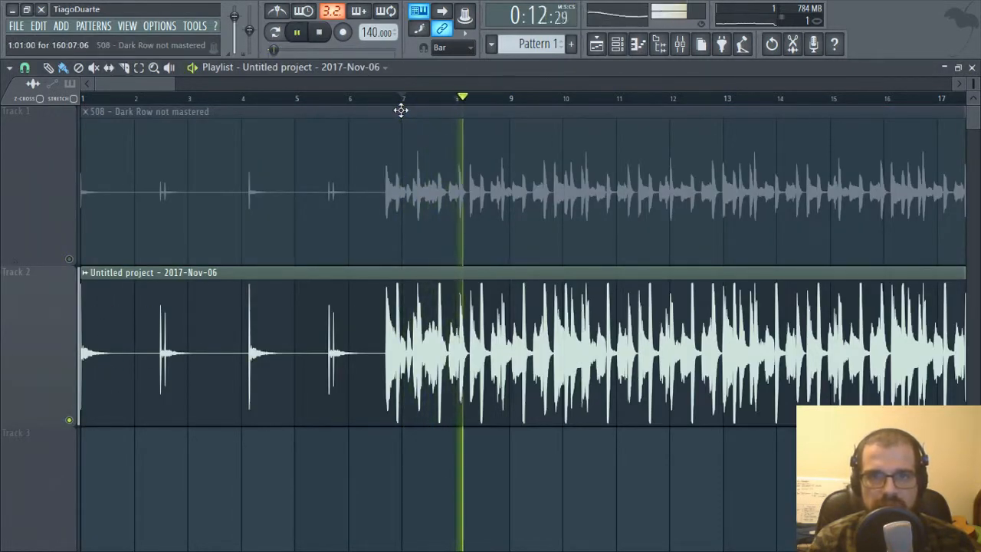
key("space")
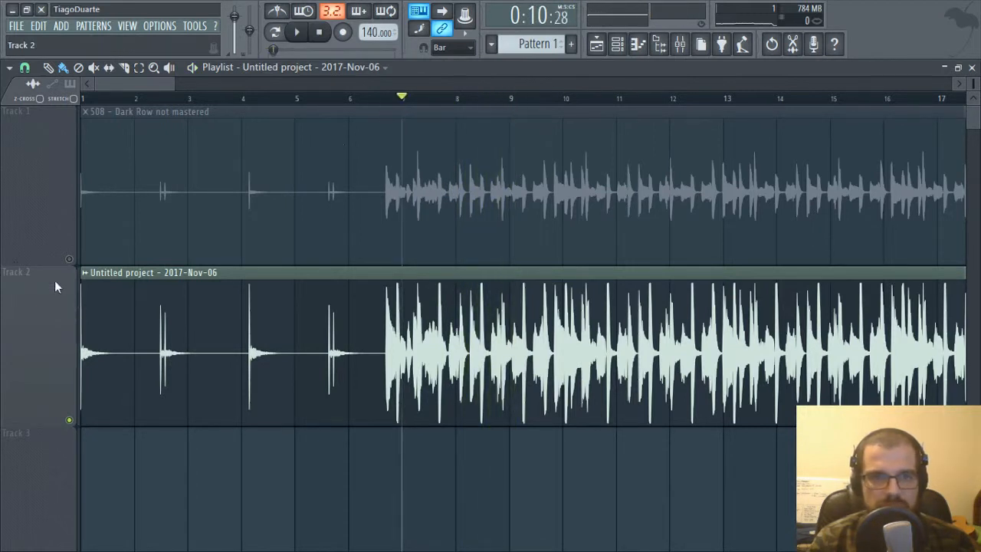
right_click(69, 259)
key("space")
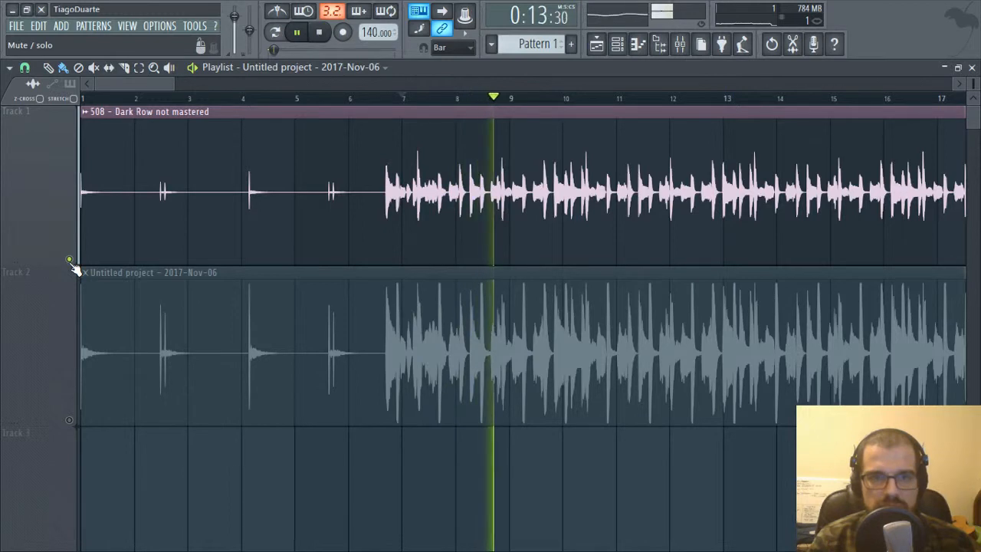
key("space")
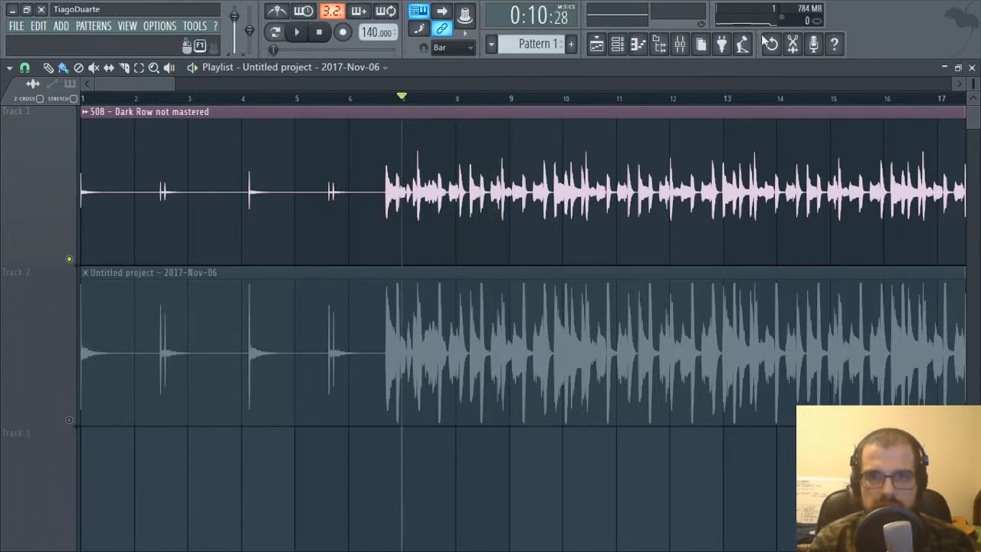
Route the unmastered song's channel to mixer Insert 1 and the mastered recording's channel to Insert 2.
left_click(972, 67)
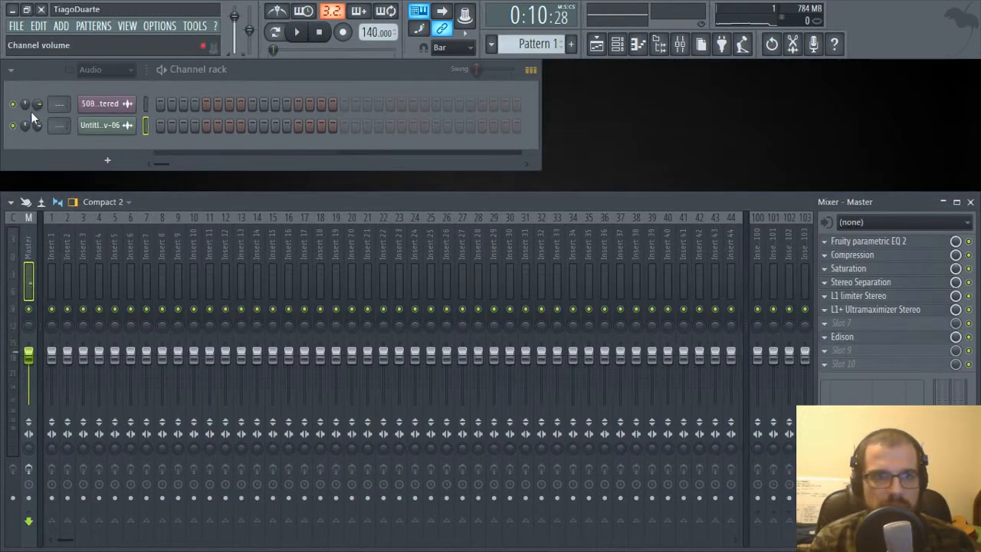
scroll(60, 104, "up", 1)
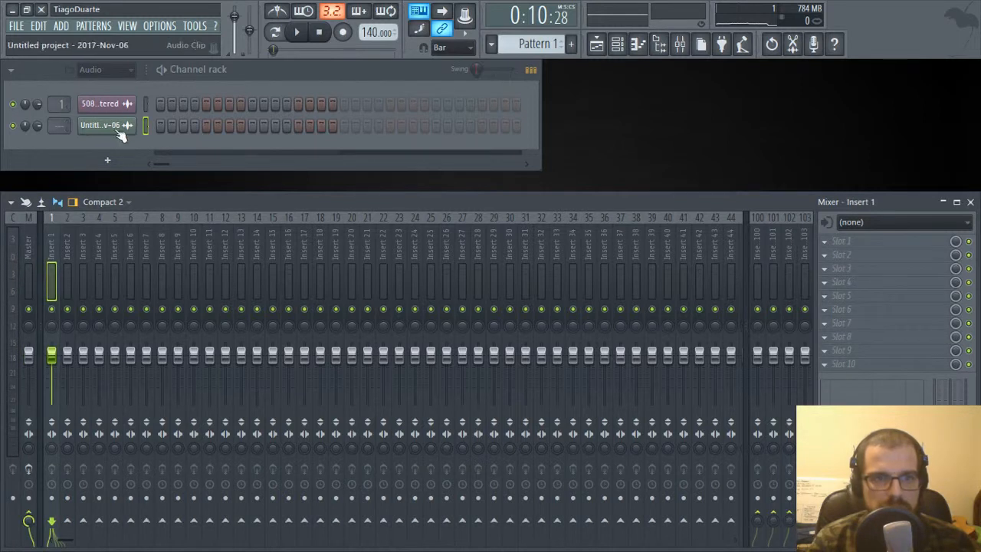
scroll(50, 128, "up", 2)
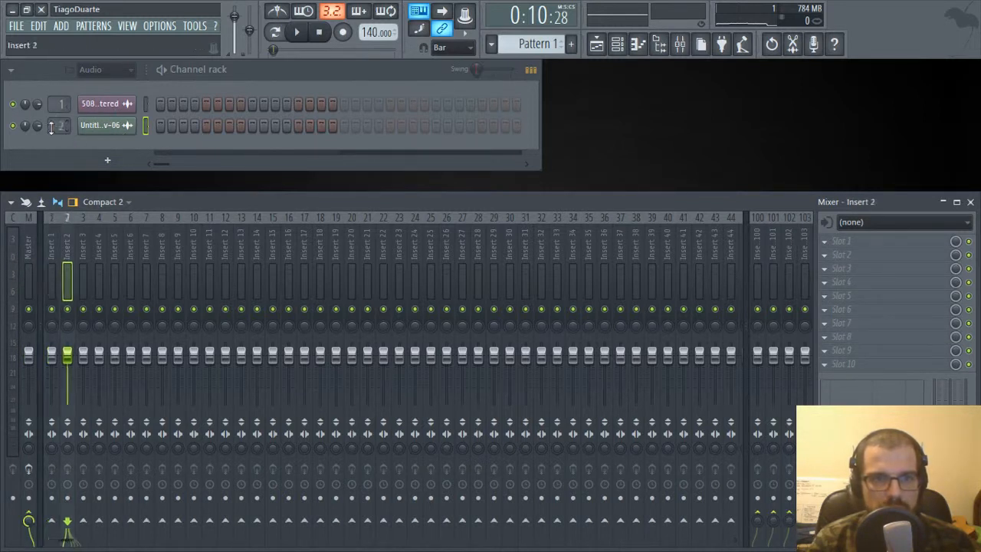
Play the soloed unmastered Track 1 from bar 7 and check Insert 1's level in the mixer.
left_click(596, 44)
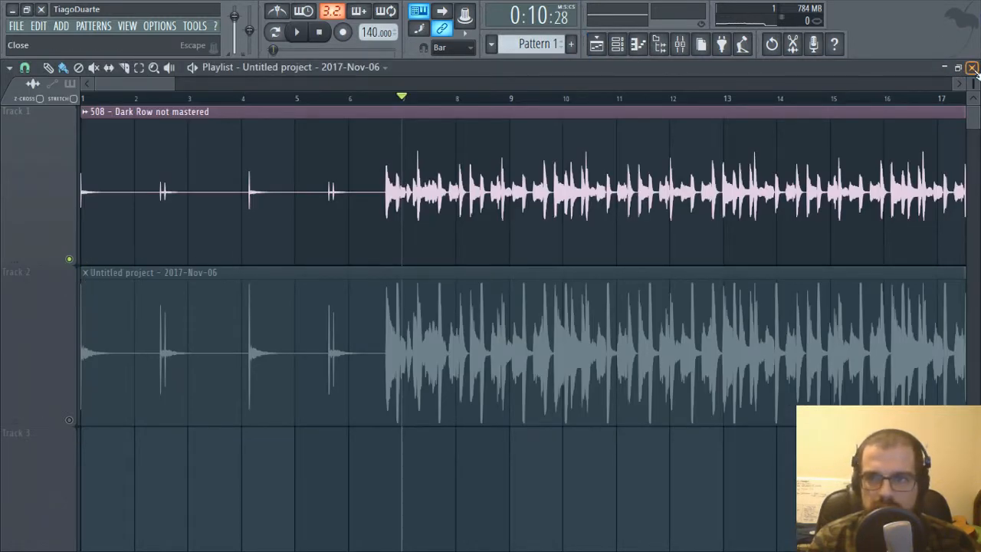
left_click(972, 68)
key("space")
left_click(51, 244)
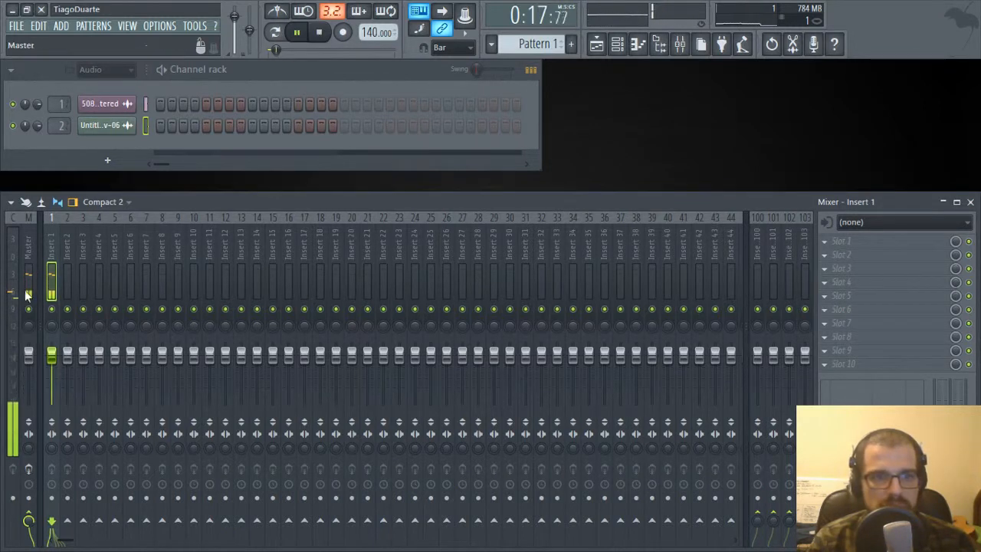
key("space")
Solo the mastered Track 2 in the playlist, play it, and lower Insert 2's volume to about -6.2 dB.
left_click(67, 276)
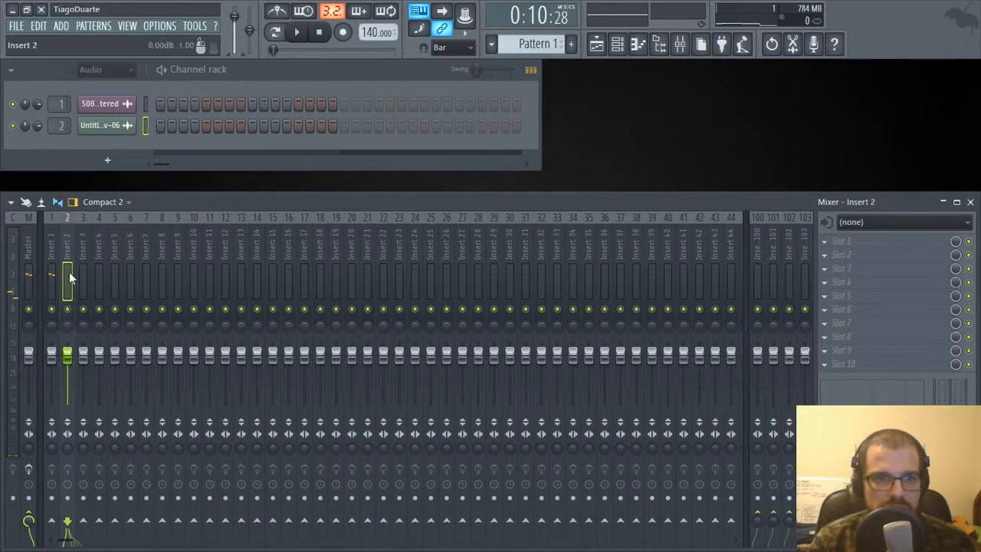
left_click(597, 45)
right_click(68, 421)
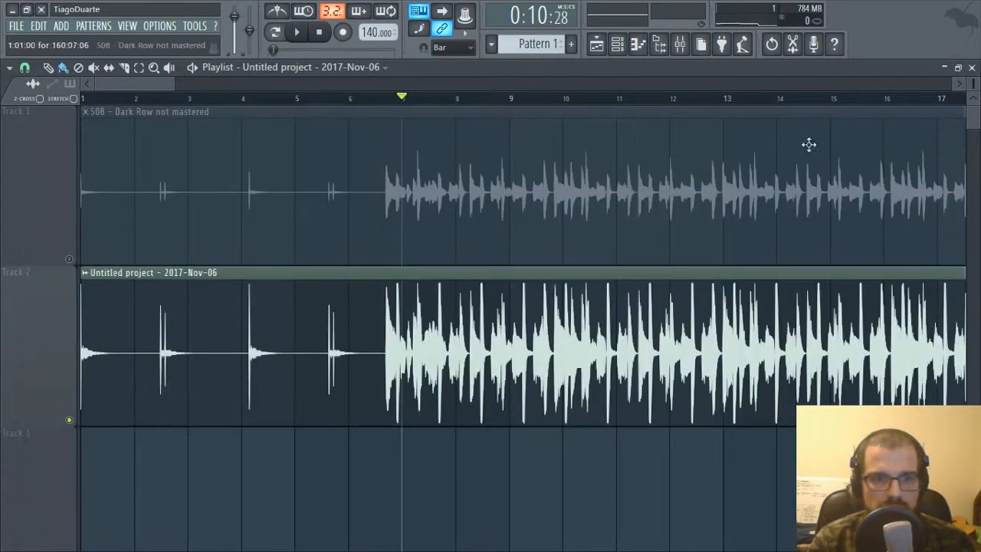
left_click(971, 68)
key("space")
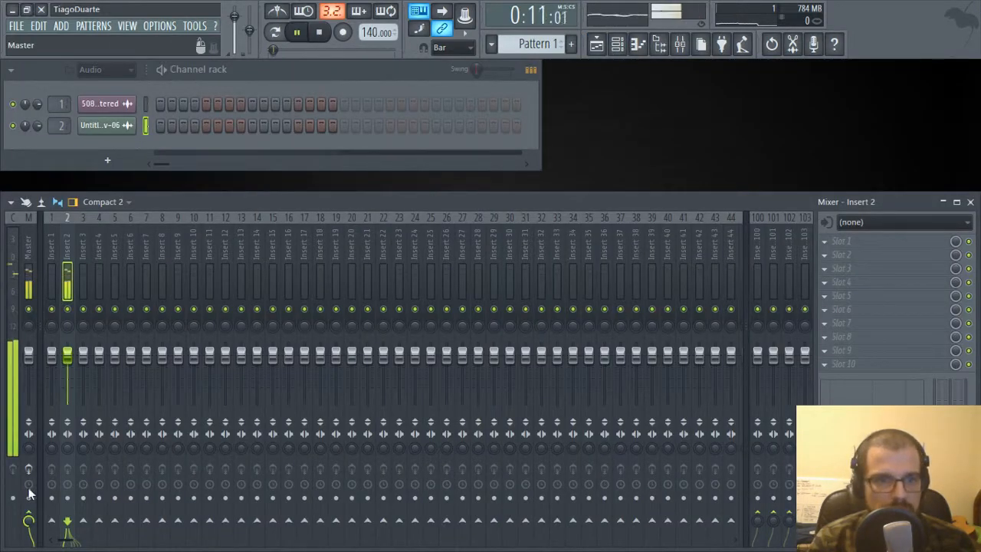
left_click_drag(67, 354, 66, 368)
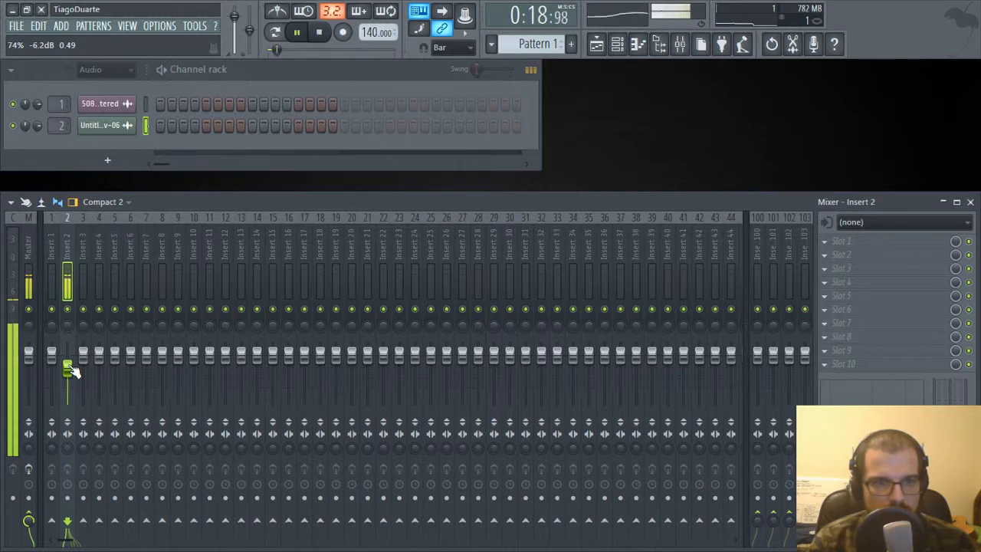
Solo the unmastered Track 1, play it from bar 7, and check Insert 1's level in the mixer.
key("F5")
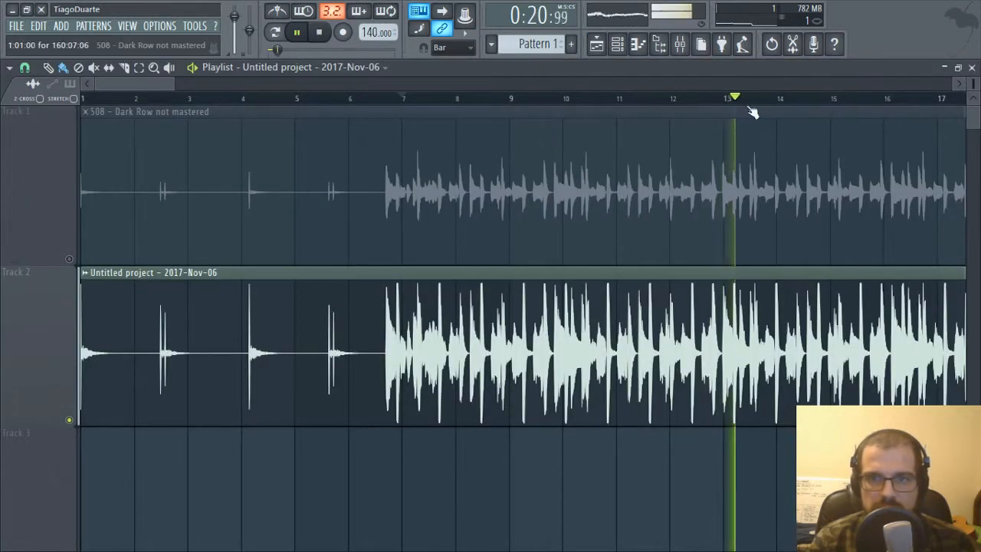
key("space")
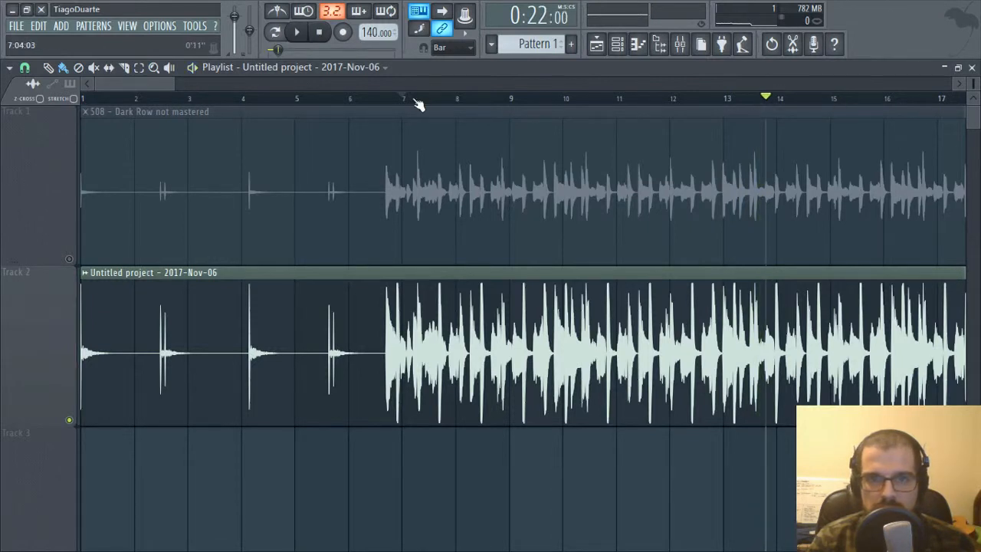
key("space")
key("space")
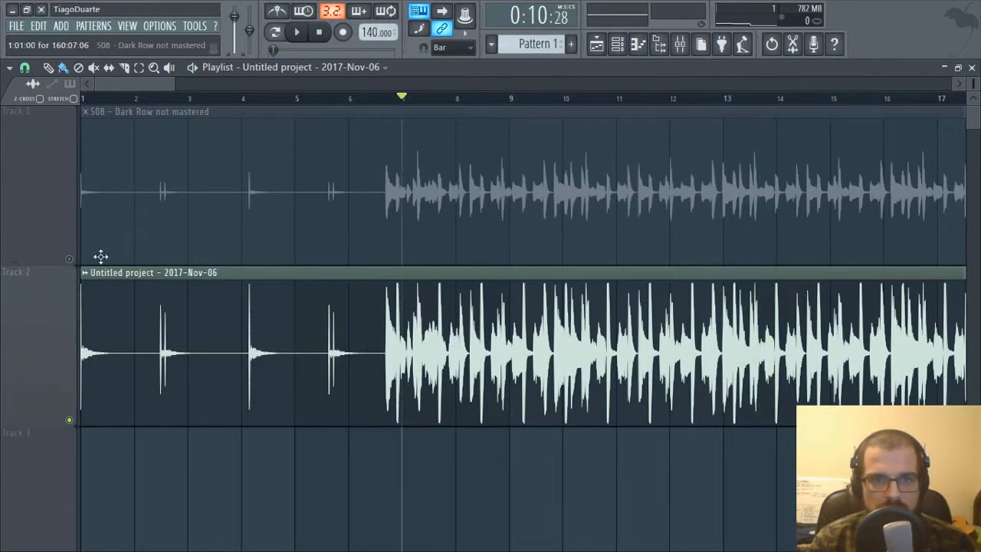
right_click(69, 258)
key("space")
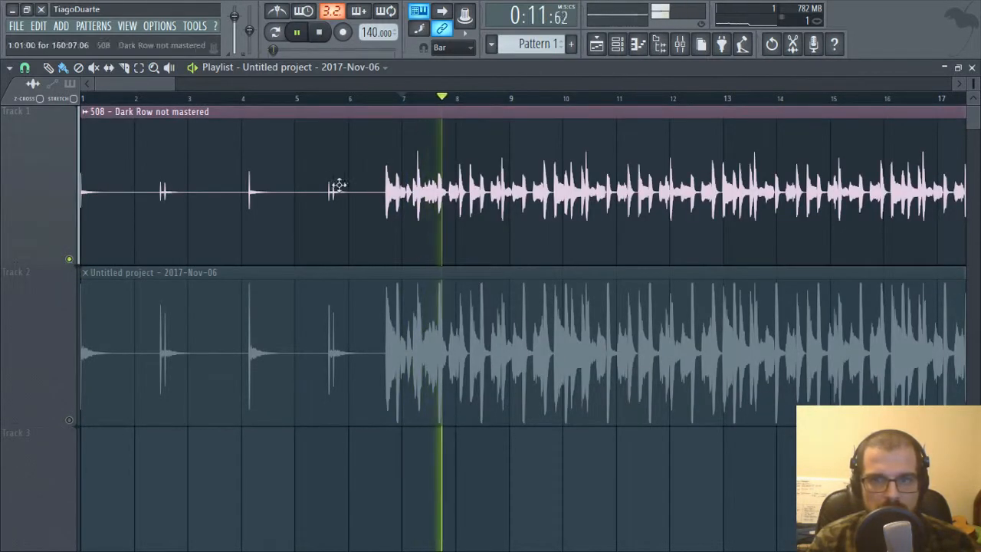
key("F9")
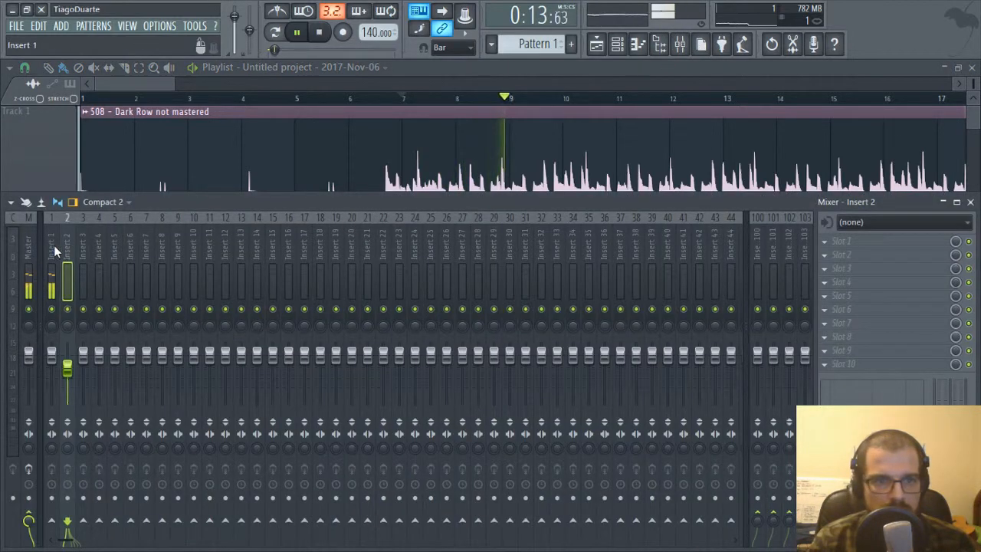
left_click(52, 247)
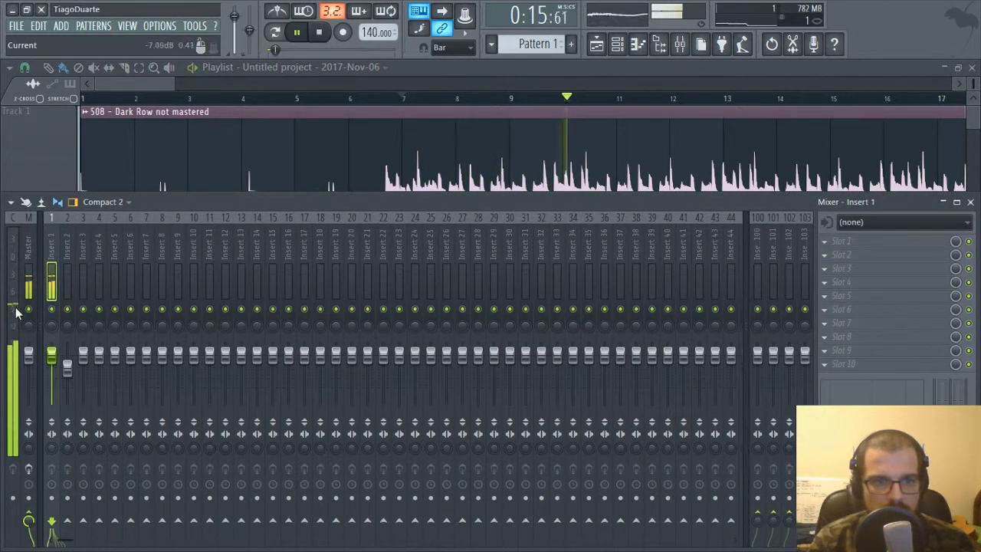
key("F9")
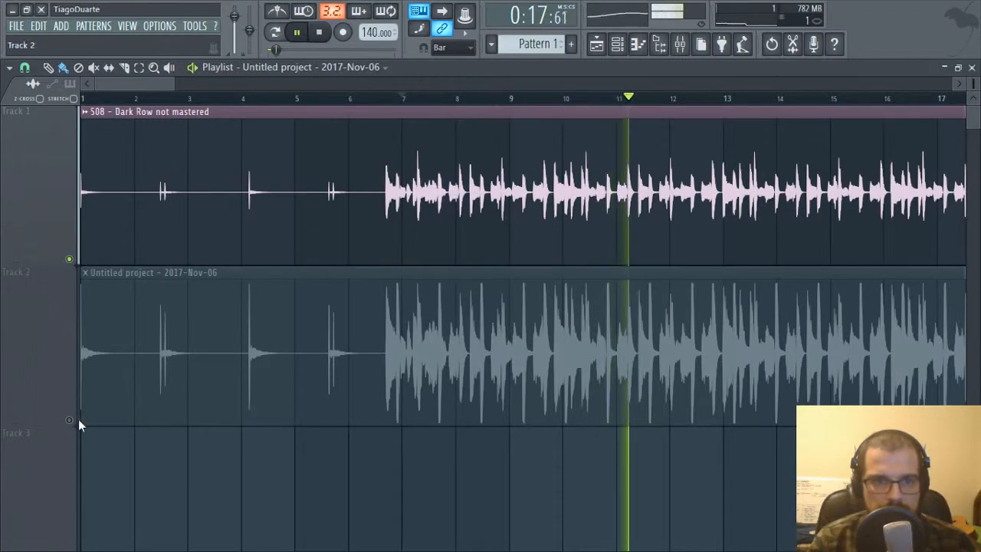
Solo the mastered Track 2, check its level in the mixer, and lower Insert 2's volume to about -9 dB.
left_click(70, 419, "ctrl")
left_click(680, 43)
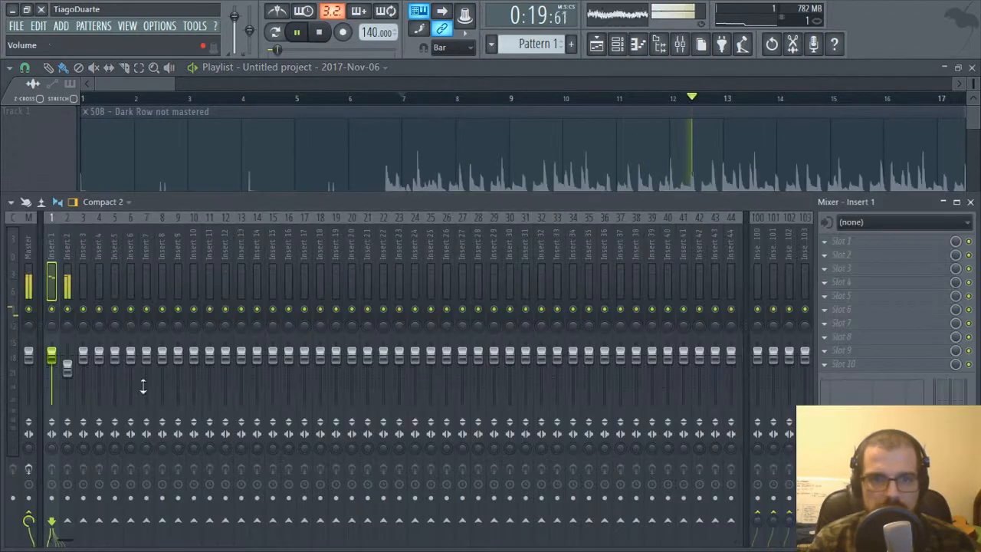
key("space")
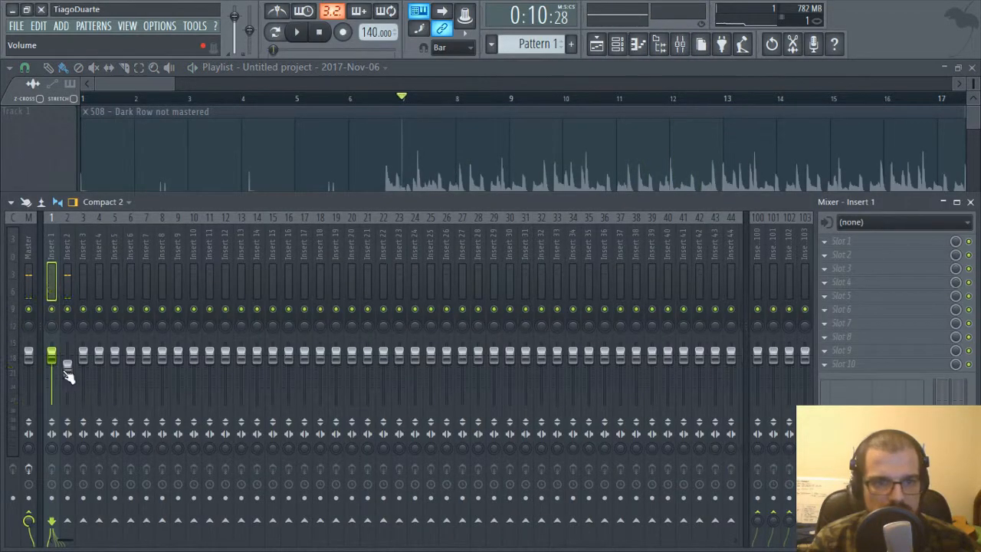
left_click_drag(67, 370, 67, 376)
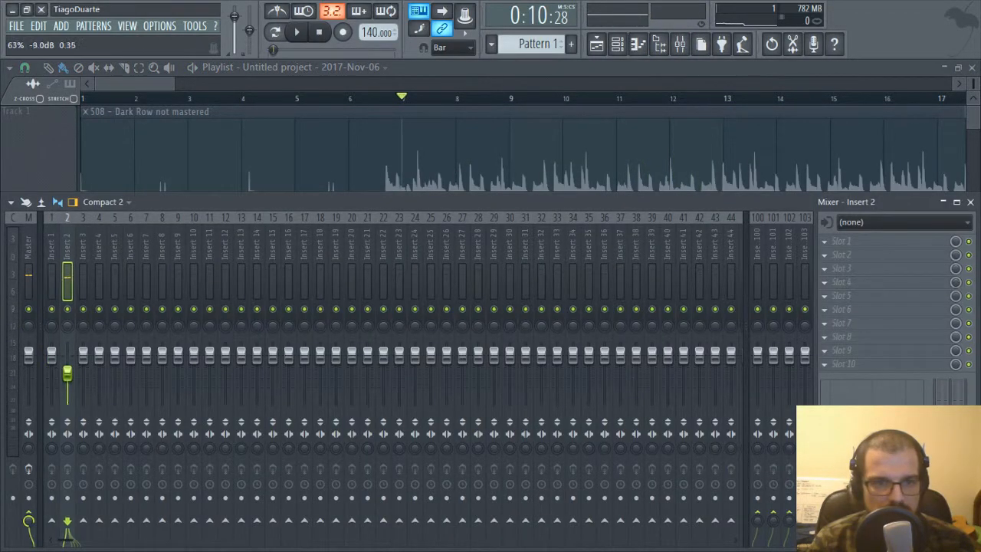
Compare the level-matched versions from bar 7 by switching solo between Track 1 and Track 2 during playback.
key("F9")
key("space")
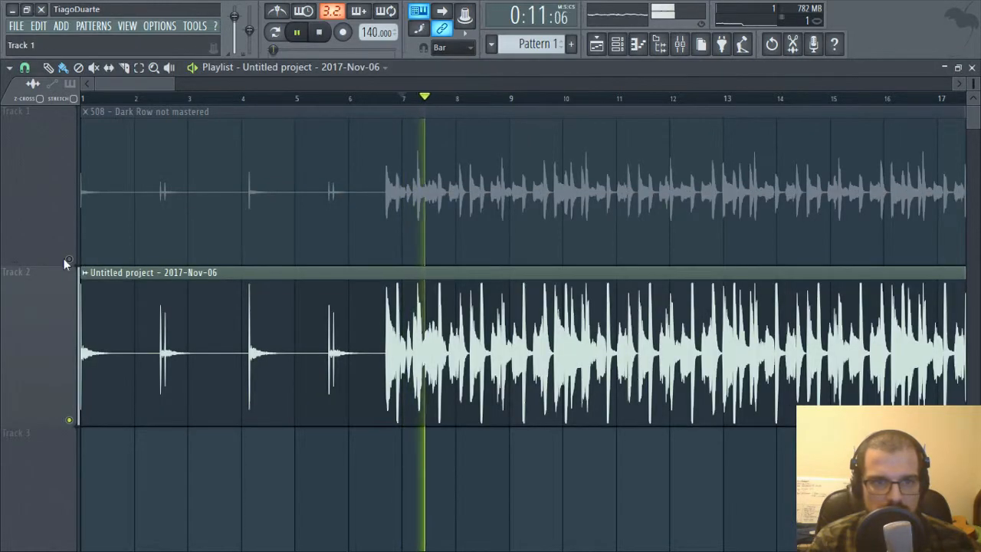
right_click(70, 261)
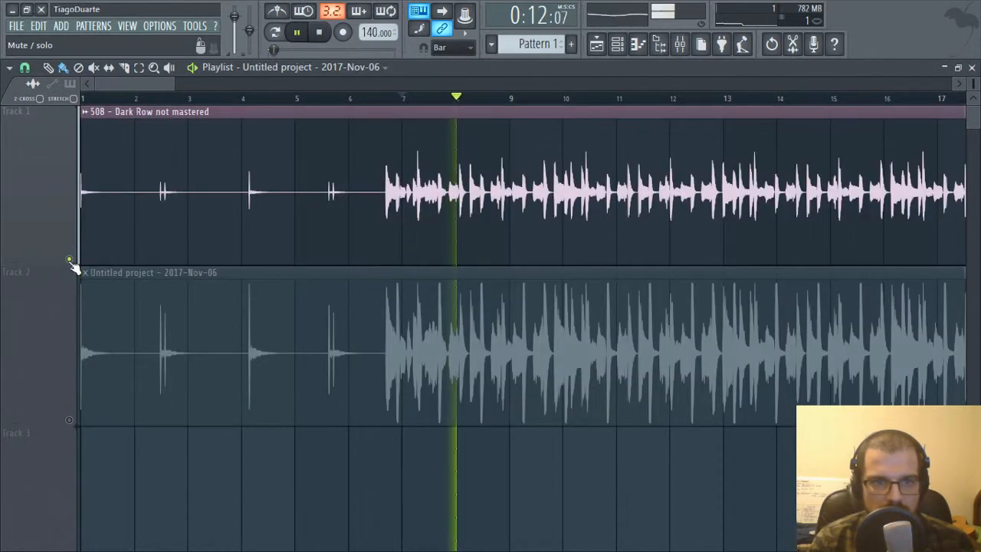
right_click(70, 421)
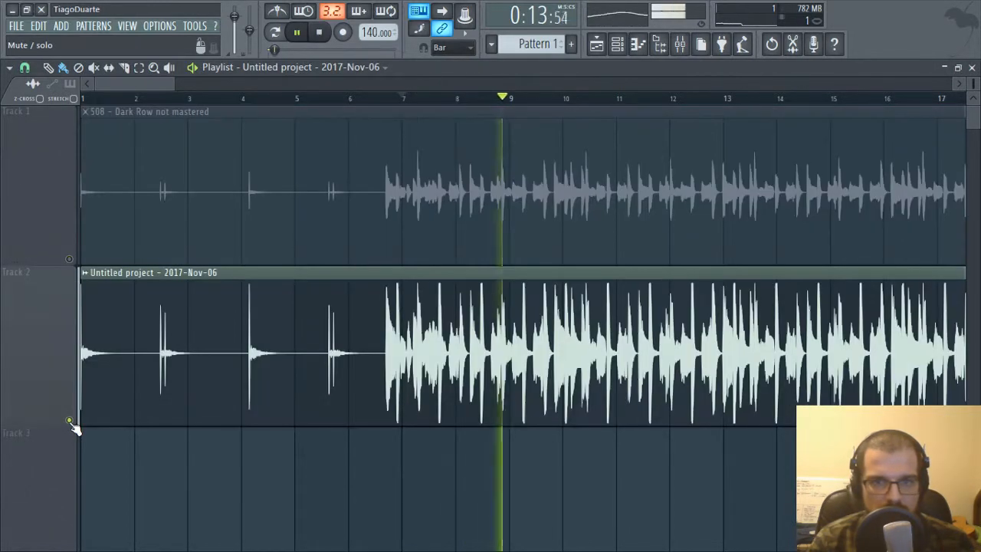
right_click(70, 260)
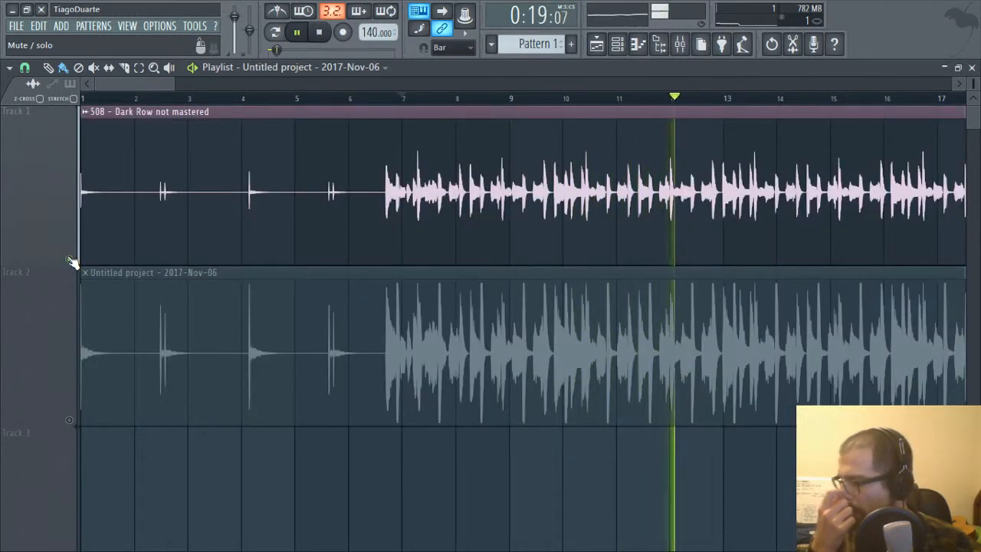
key("space")
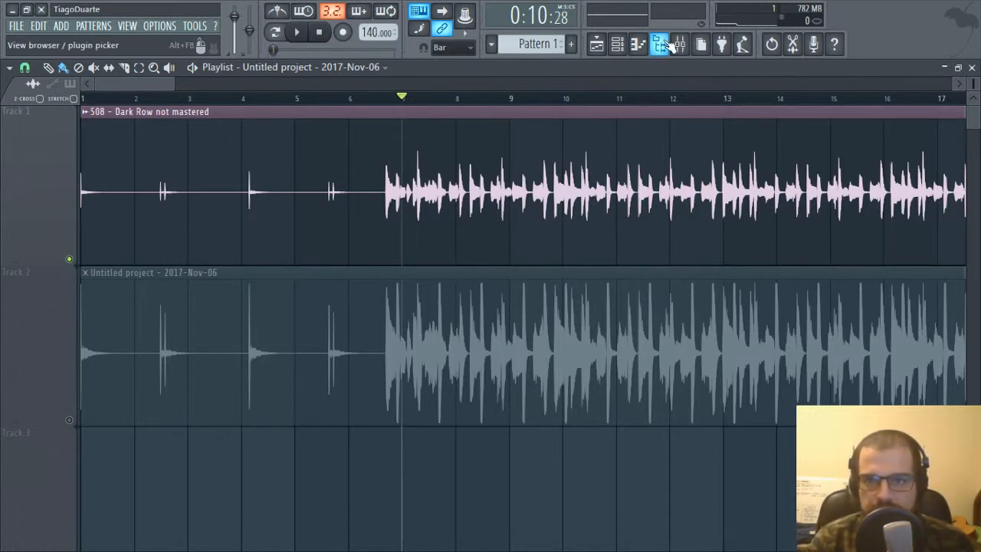
Review the Insert 1 and Insert 2 volume faders in the mixer and return to the playlist.
left_click(637, 44)
left_click(638, 44)
left_click(680, 44)
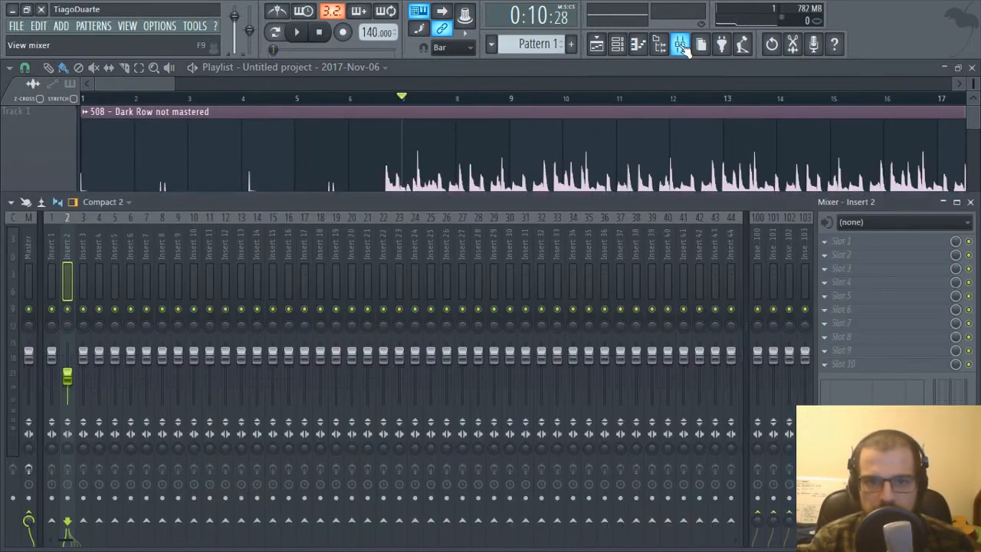
left_click(54, 250)
left_click(62, 249)
left_click(50, 246)
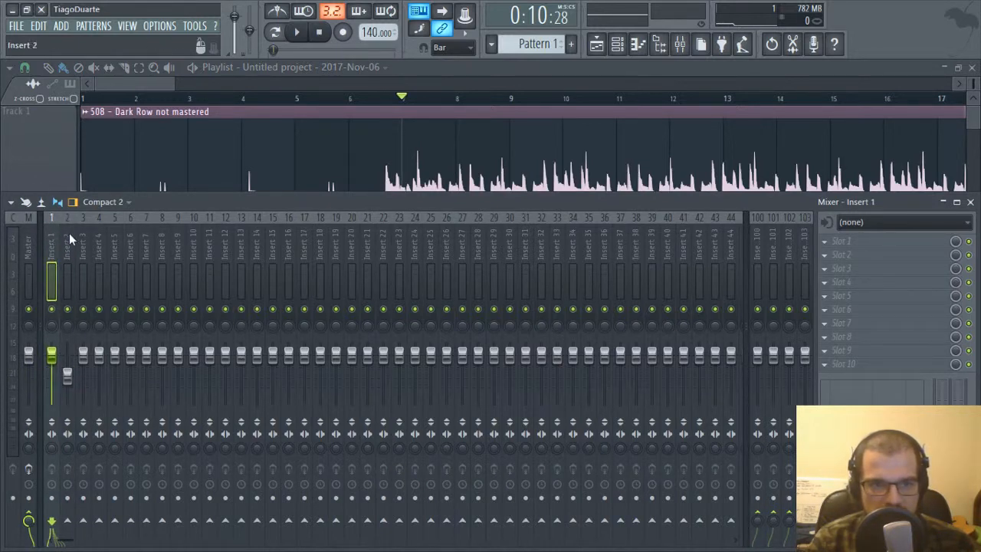
left_click(69, 243)
left_click(447, 73)
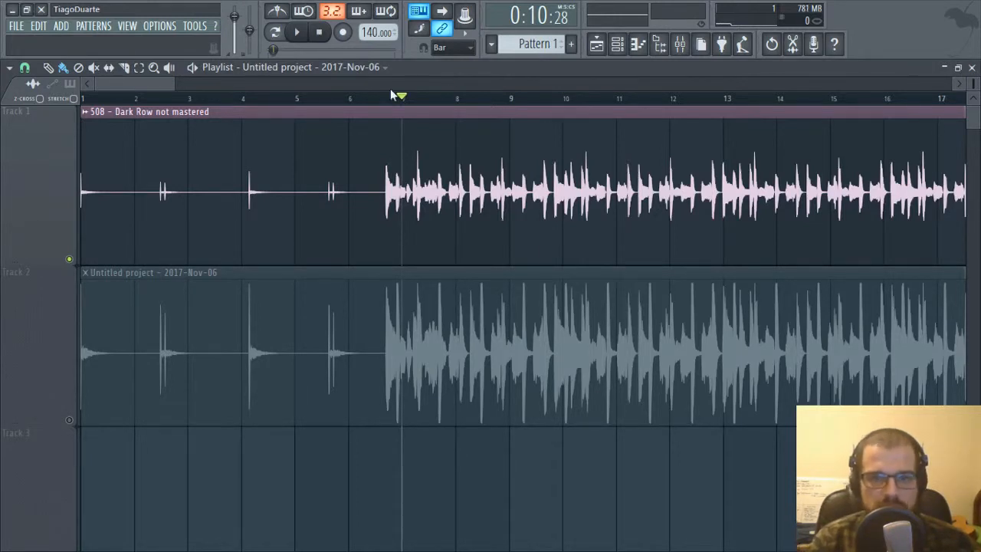
Play the zoomed-in section from bar 7 with Track 1 soloed, switching solo to Track 2 and back to Track 1.
scroll(468, 118, "up", 4)
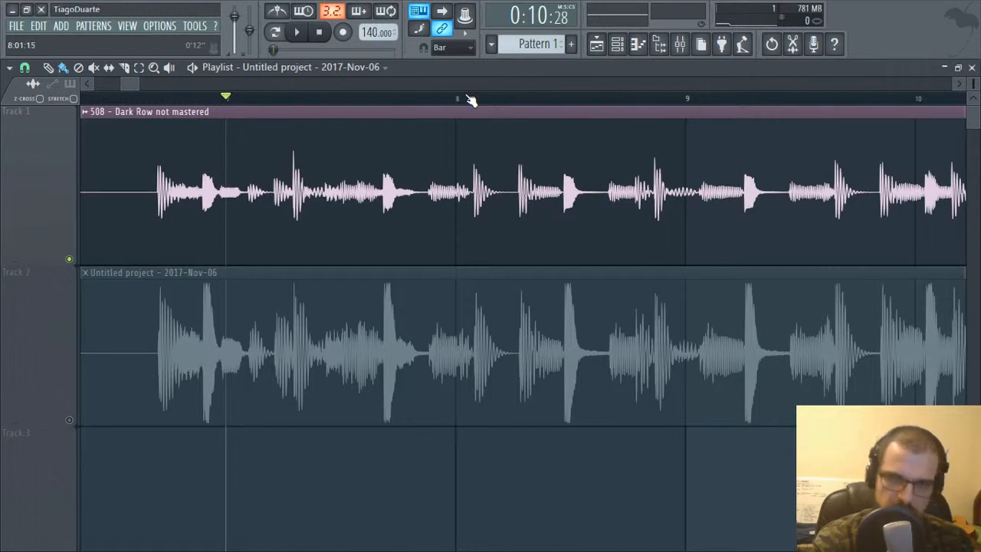
key("space")
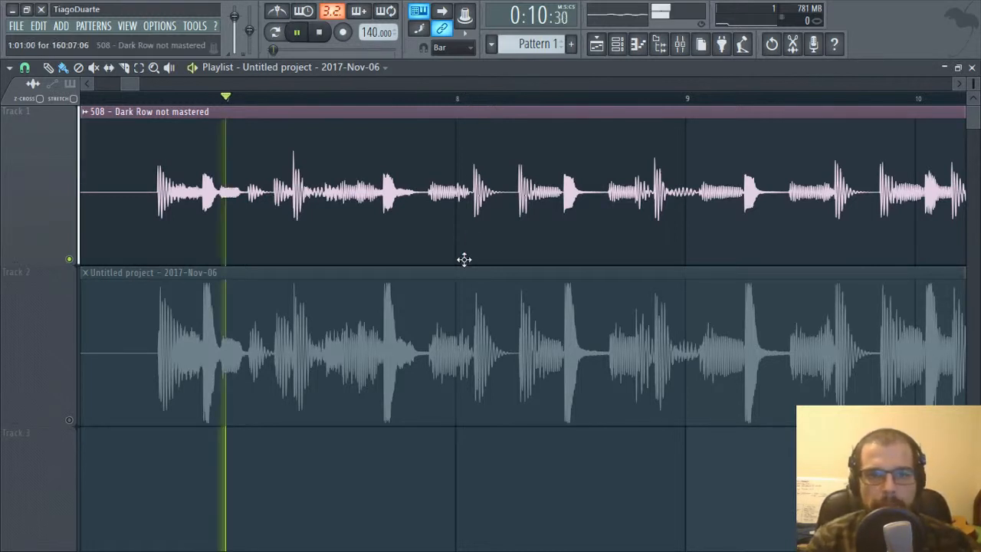
right_click(70, 421)
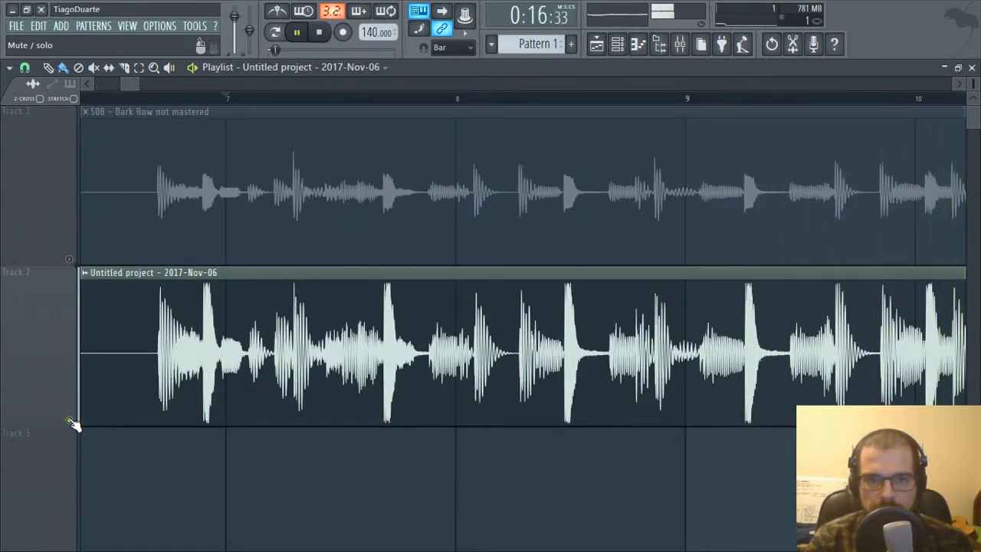
right_click(69, 260)
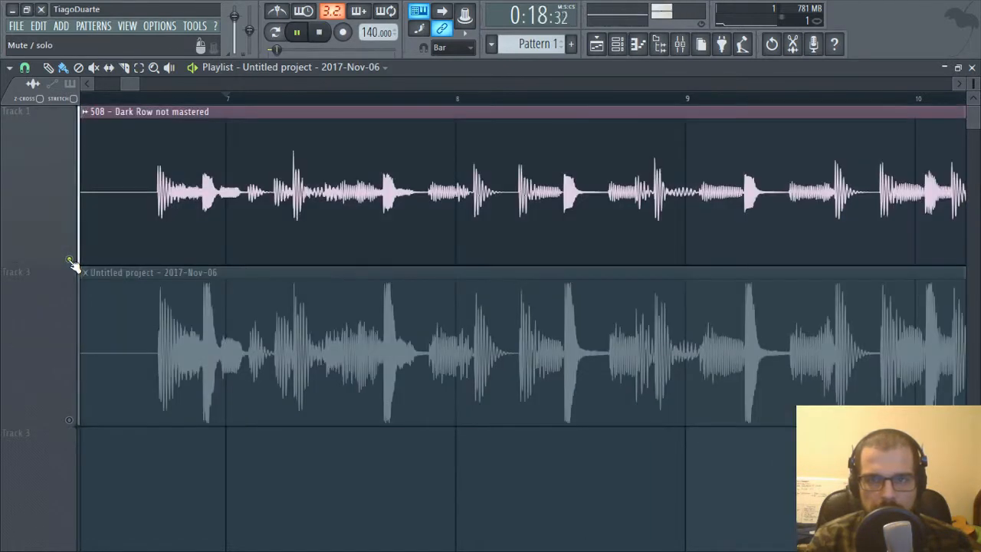
Replay the section from bar 7, alternating solo between the mastered Track 2 and the unmastered Track 1.
left_click(230, 99)
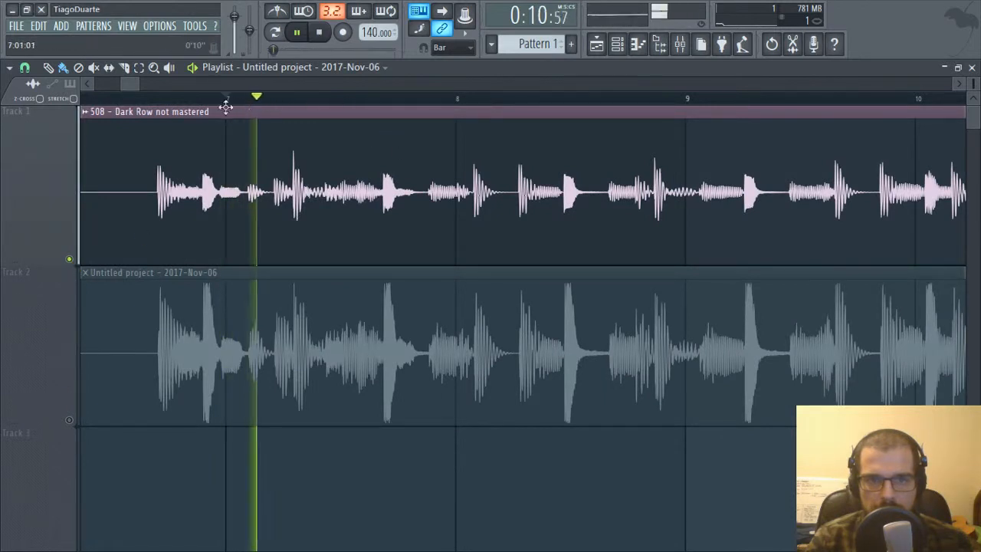
right_click(70, 420)
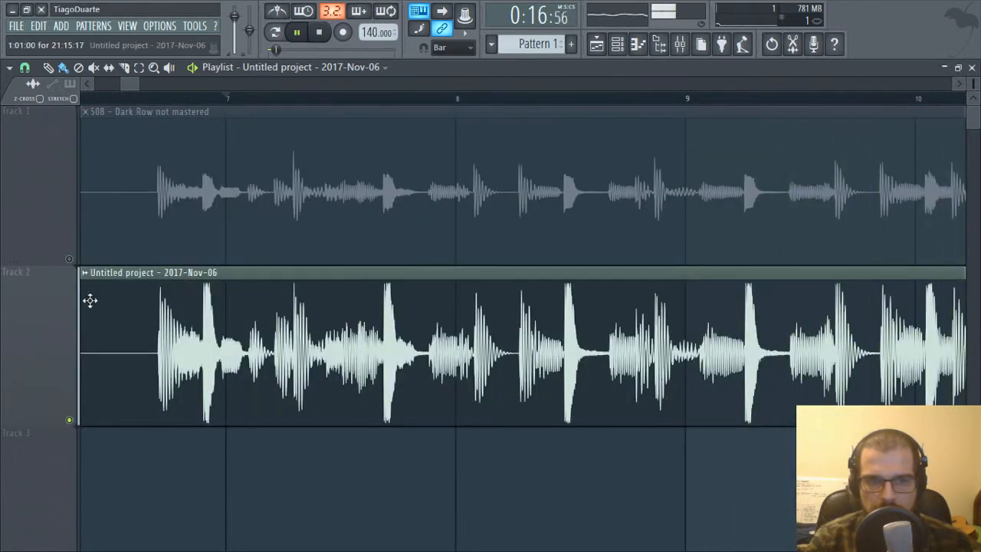
right_click(69, 261)
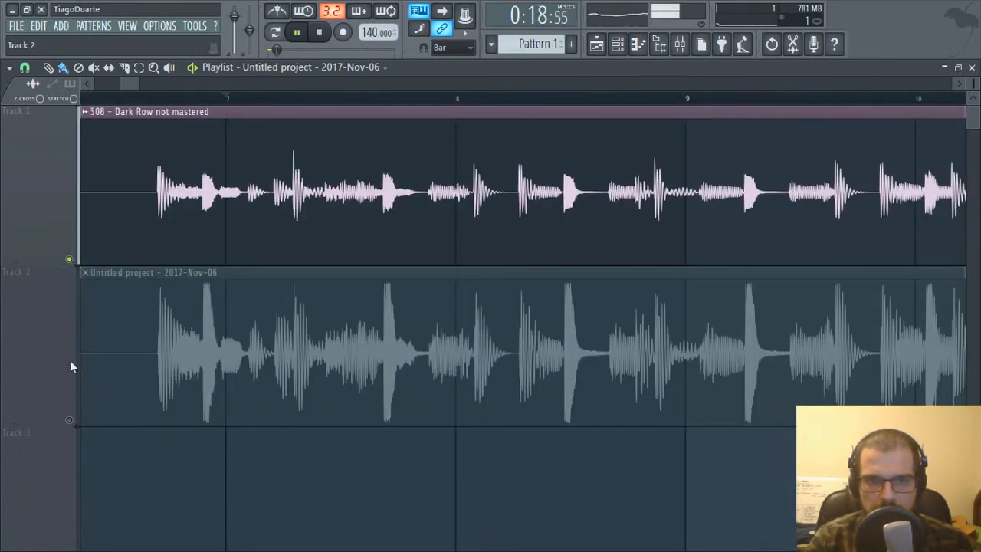
right_click(70, 421)
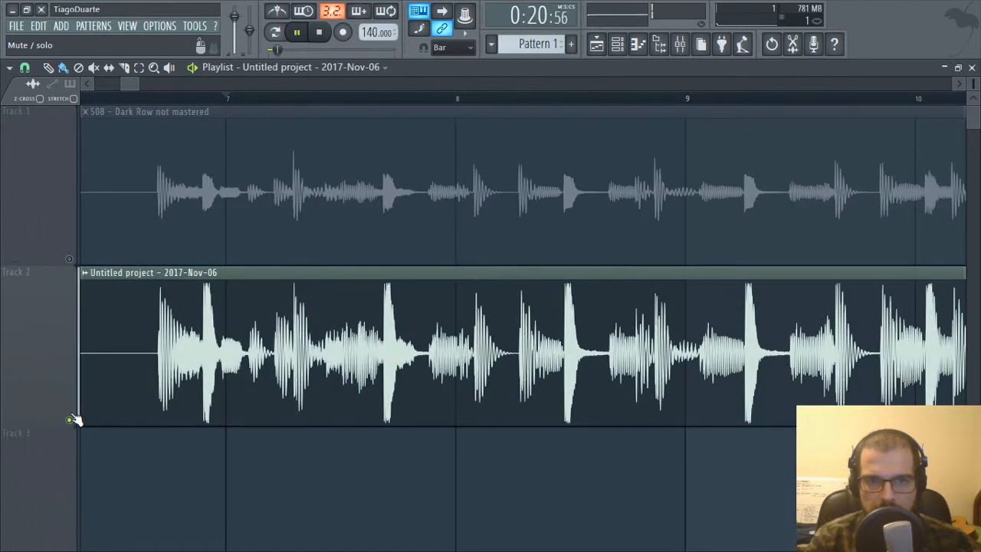
key("space")
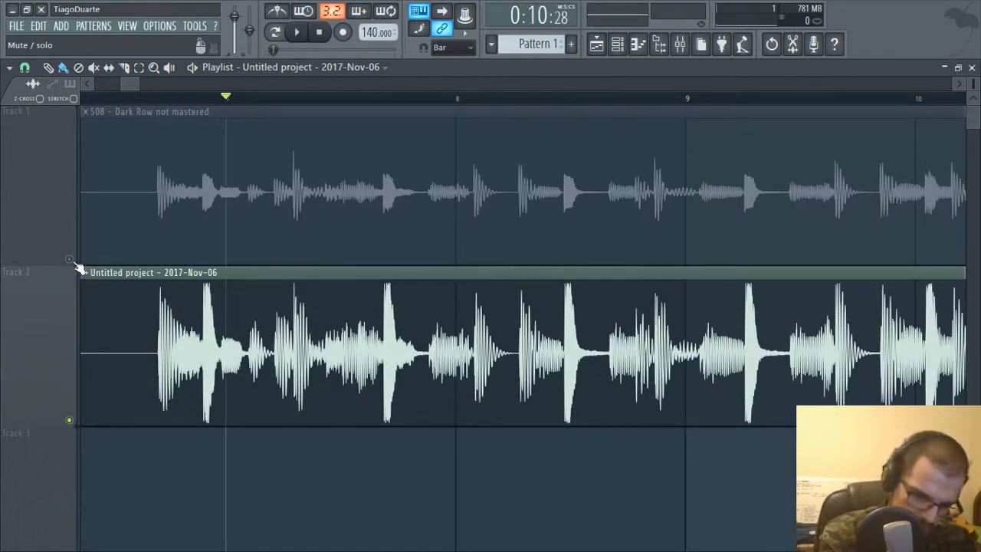
key("space")
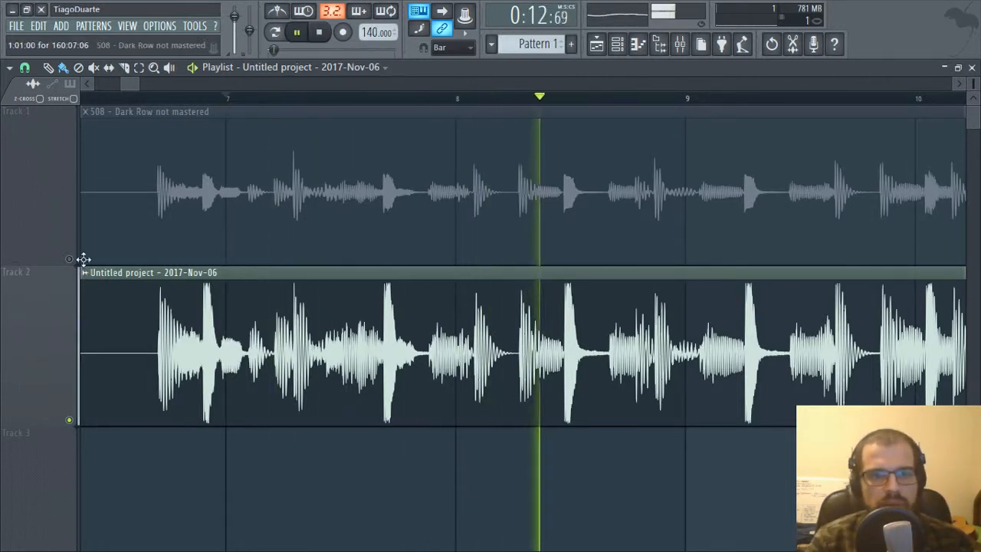
right_click(70, 261)
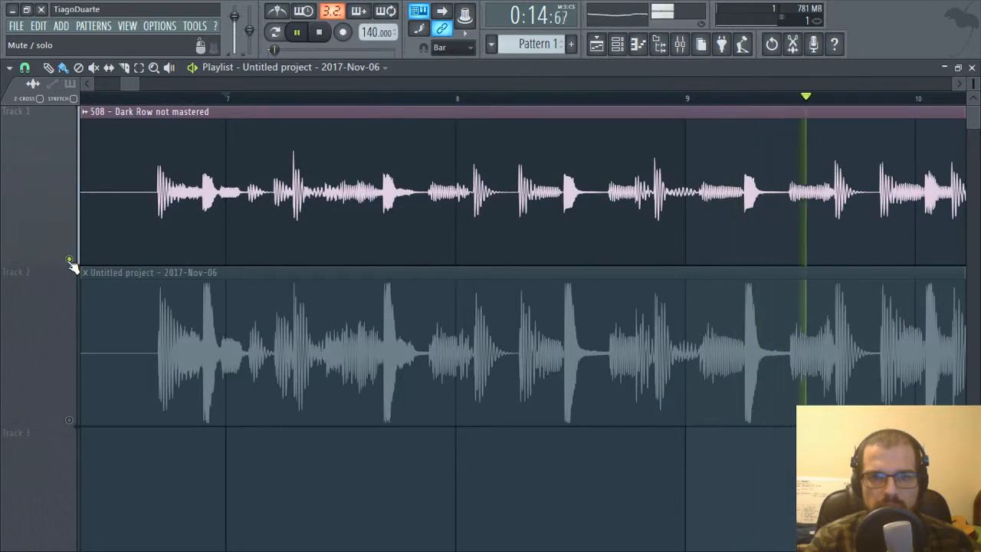
Switch solo to Track 2 during playback, then solo Track 1 and replay the section from bar 7.
right_click(69, 420)
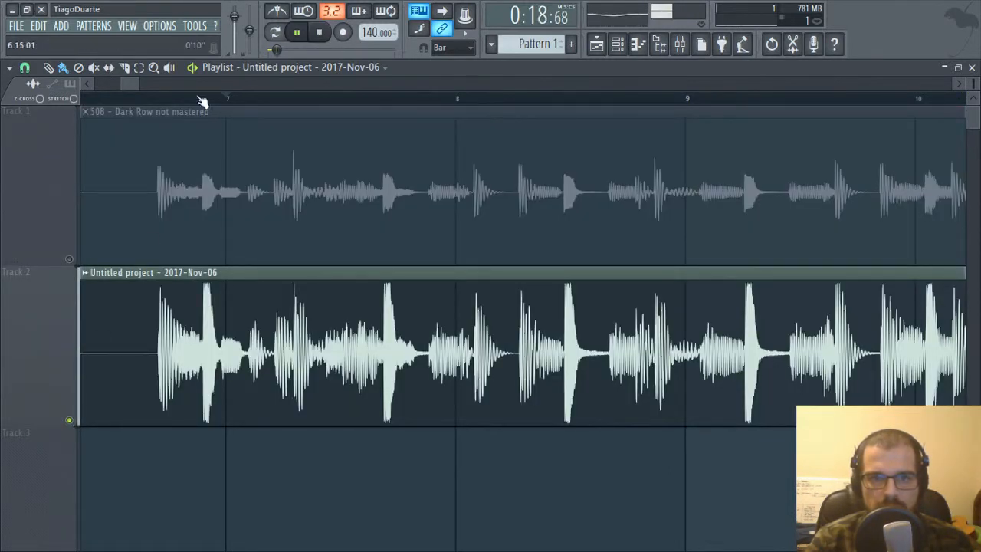
key("space")
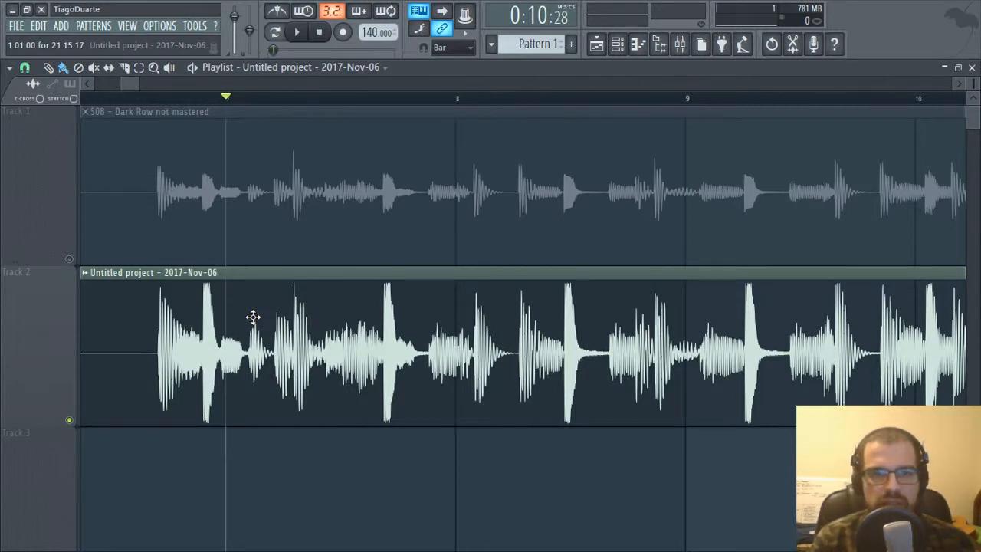
left_click(163, 109)
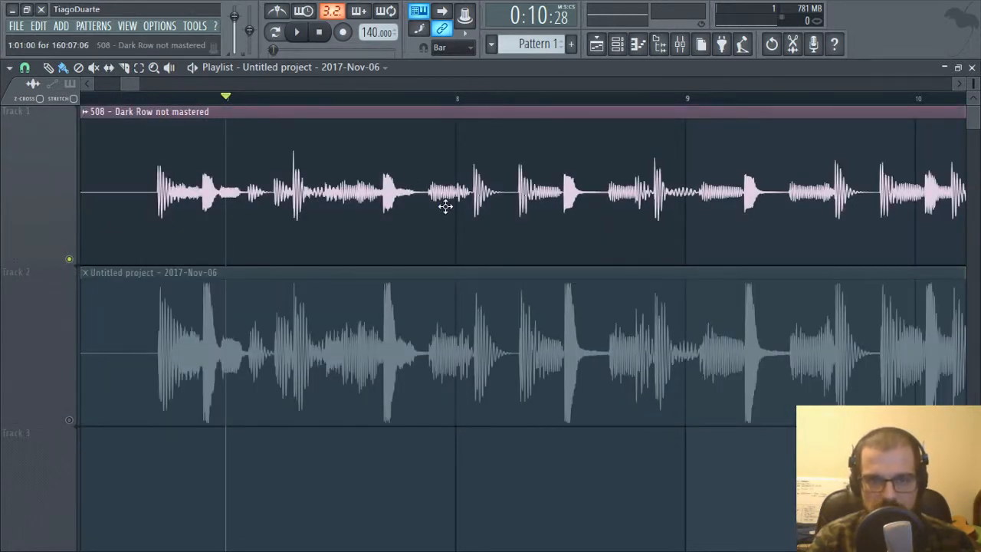
key("space")
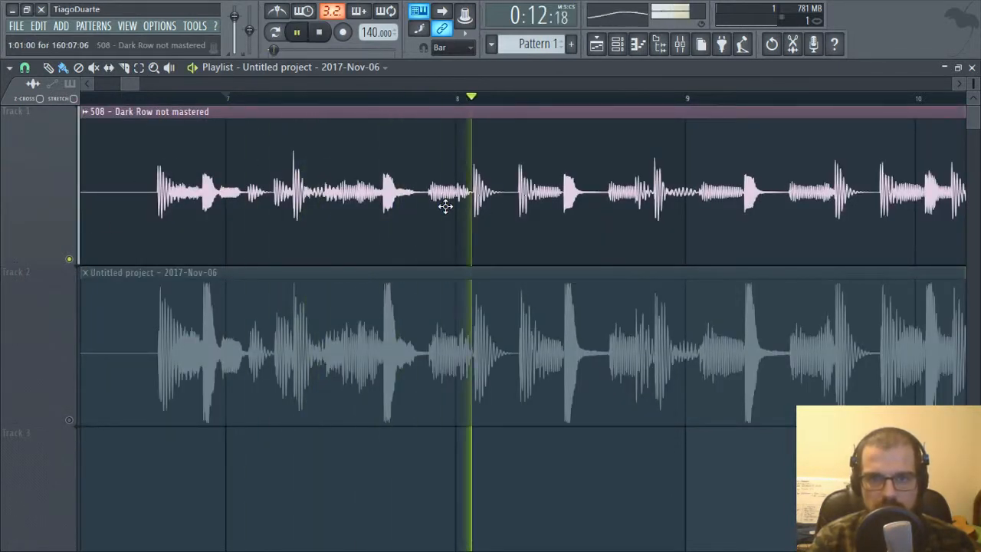
key("space")
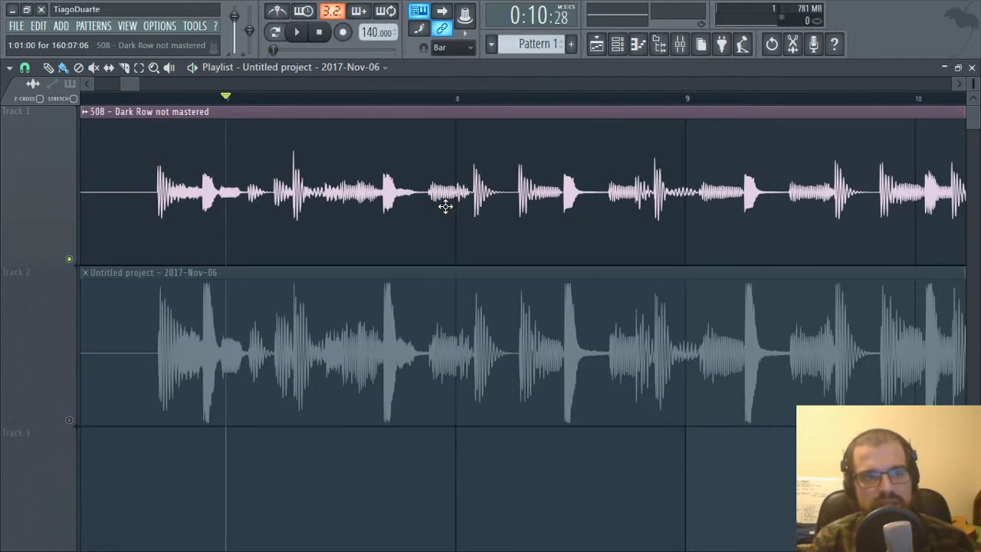
Play from bar 7 with Track 2 soloed, switching solo to Track 1 and back to Track 2 before stopping.
right_click(69, 421)
key("space")
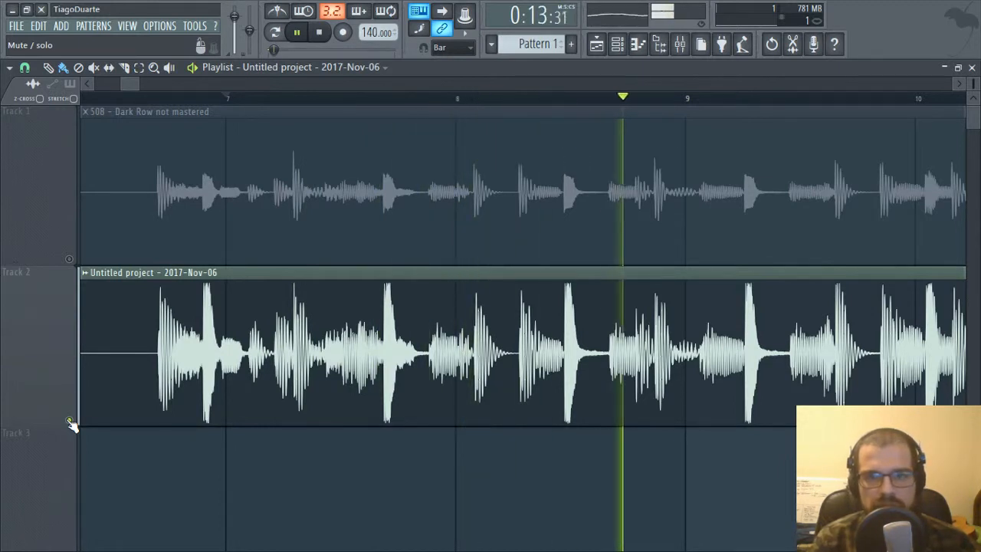
right_click(70, 259)
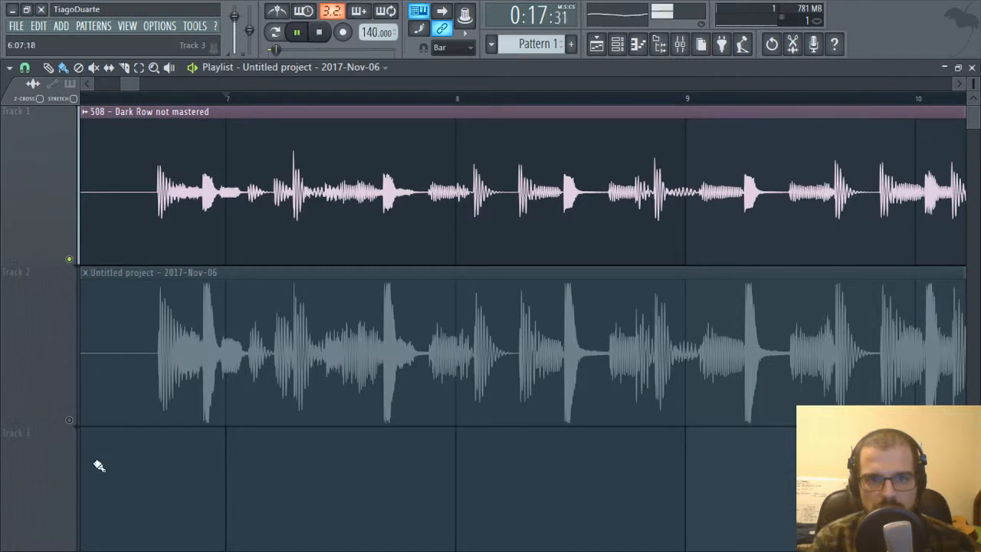
right_click(70, 421)
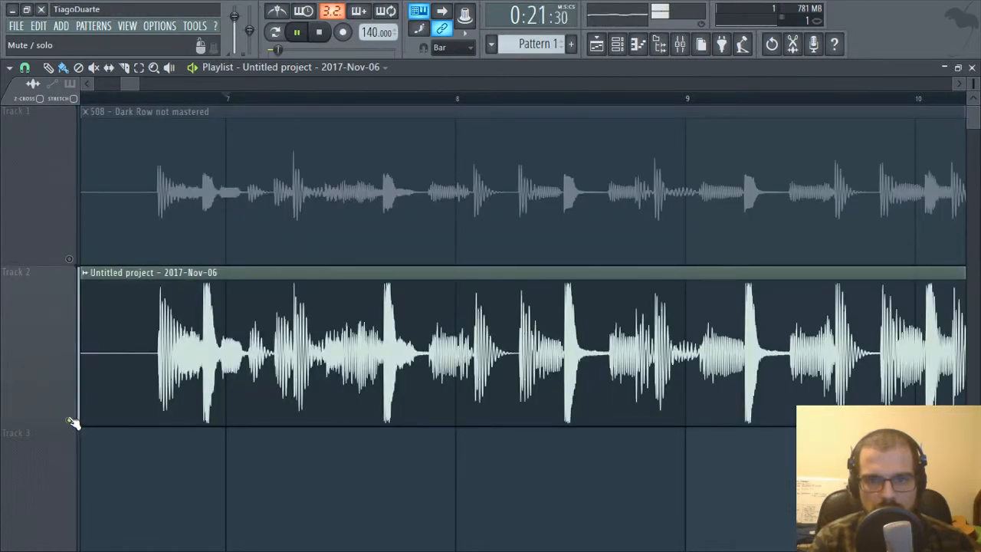
key("space")
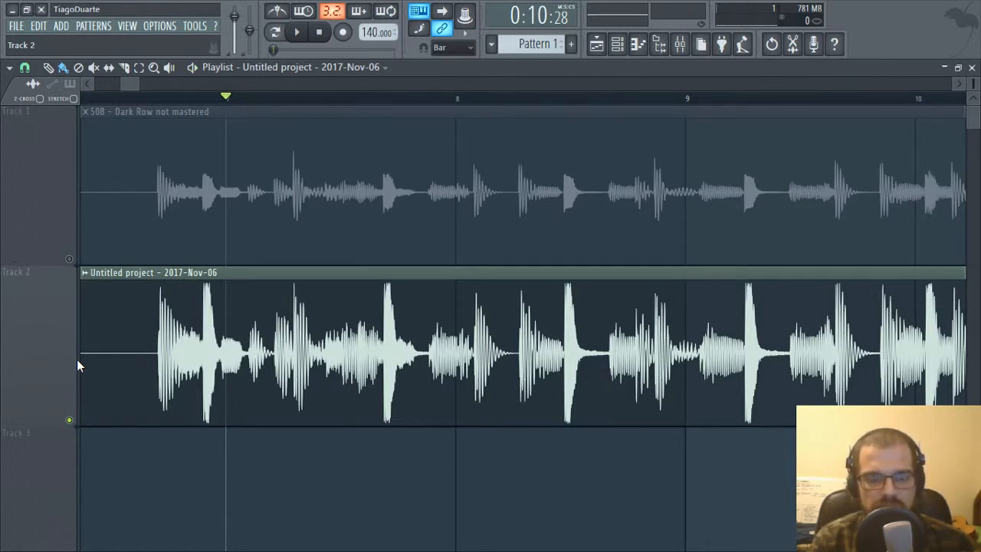
Solo the unmastered Track 1 and listen to it twice from bar 7.
right_click(70, 260)
key("space")
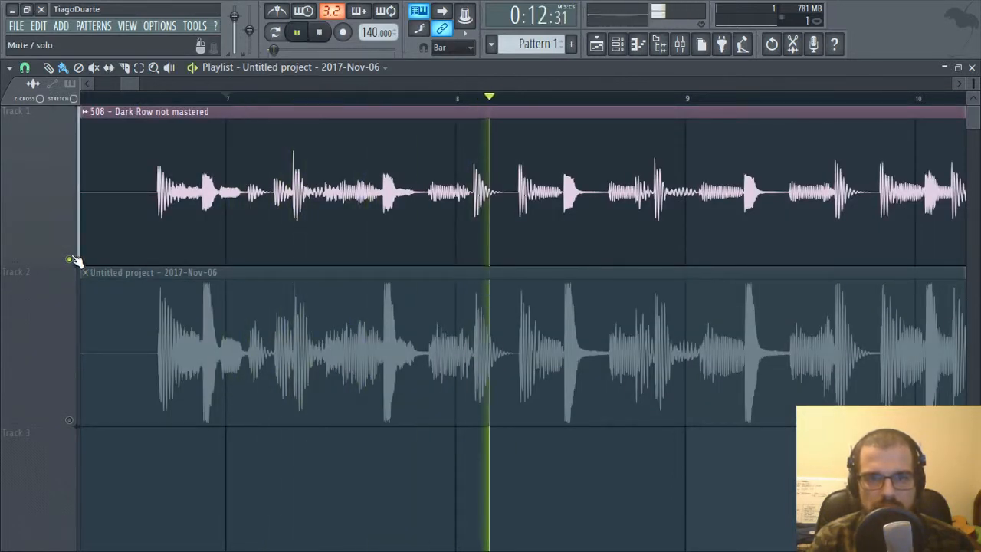
key("space")
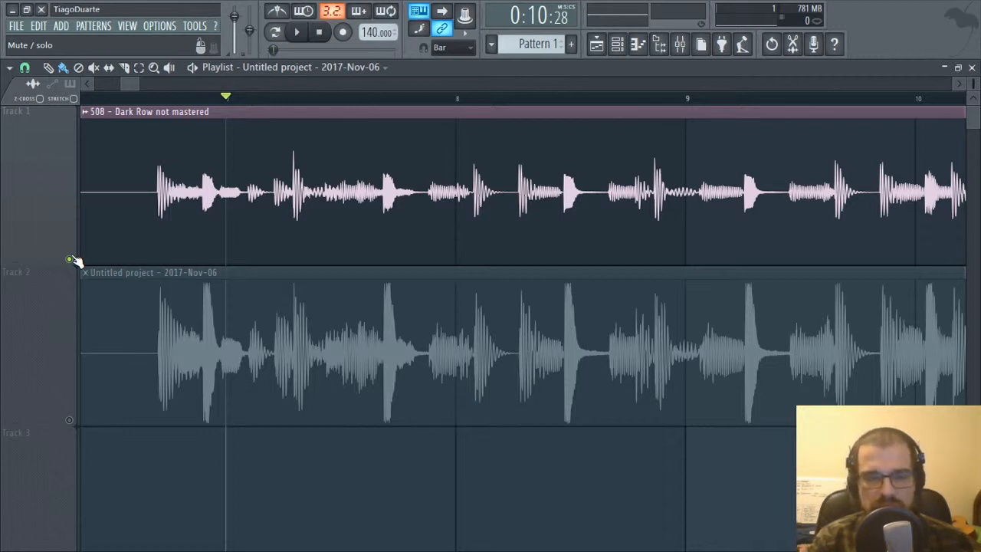
key("space")
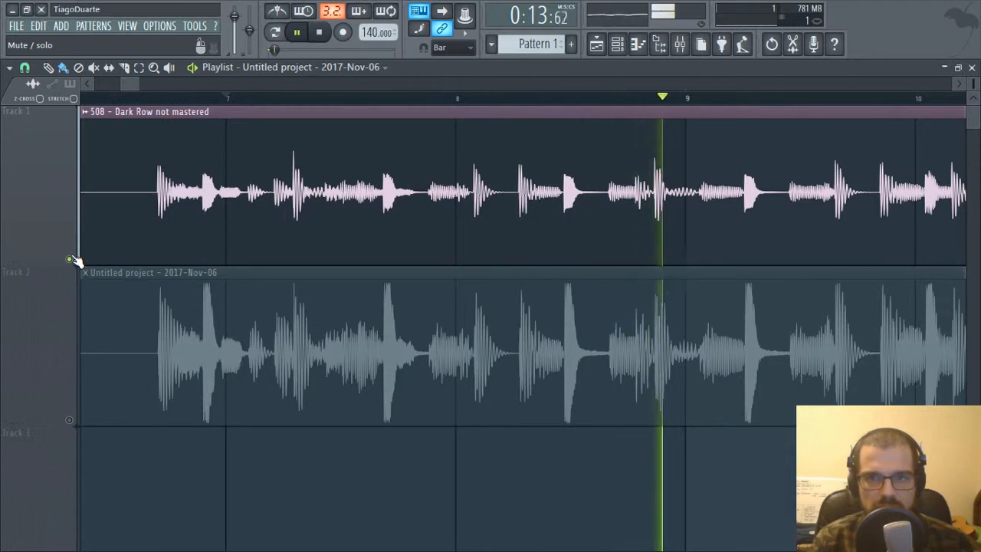
key("space")
Solo the mastered Track 2 and play it from bar 7 until near the end of its clip in bar 22.
right_click(69, 420)
key("space")
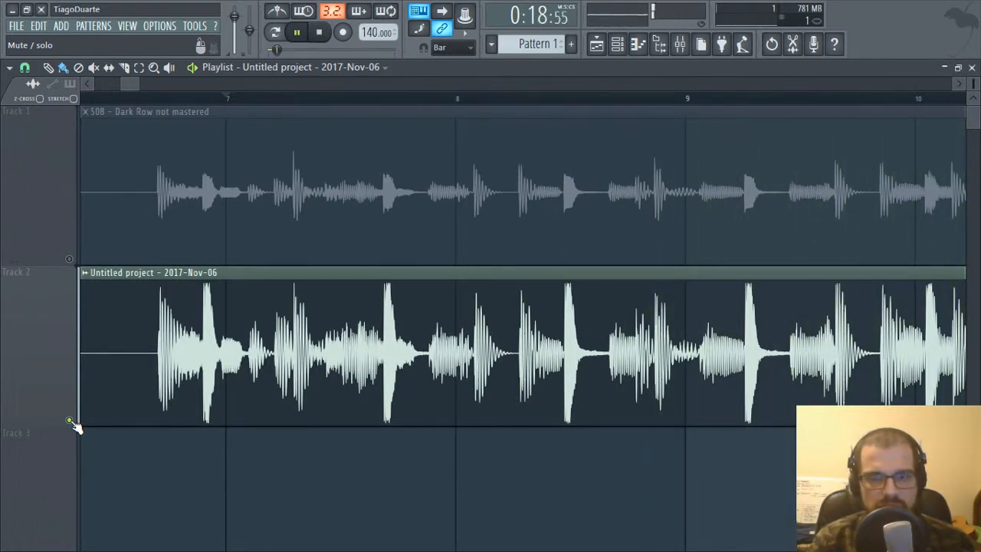
scroll(573, 101, "down", 4)
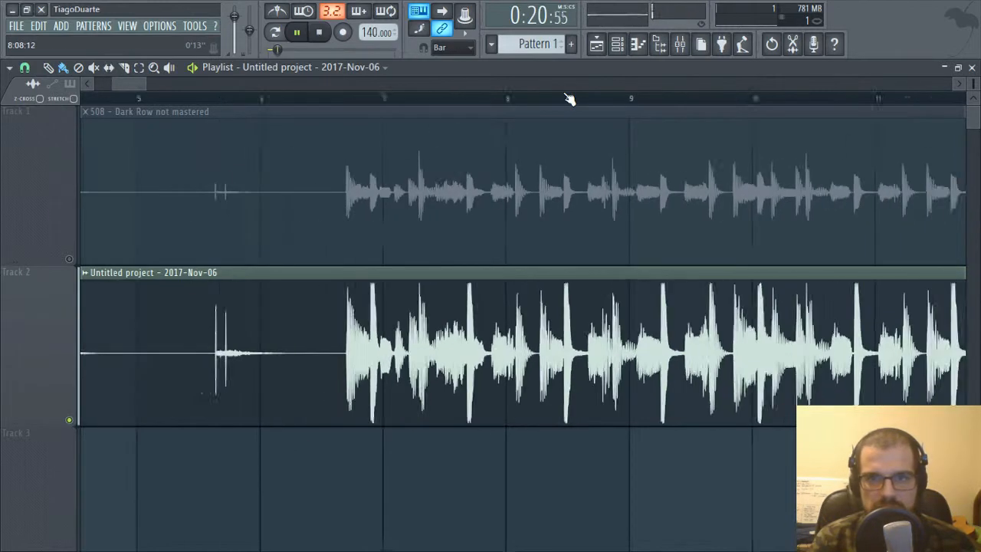
left_click_drag(923, 238, 285, 283)
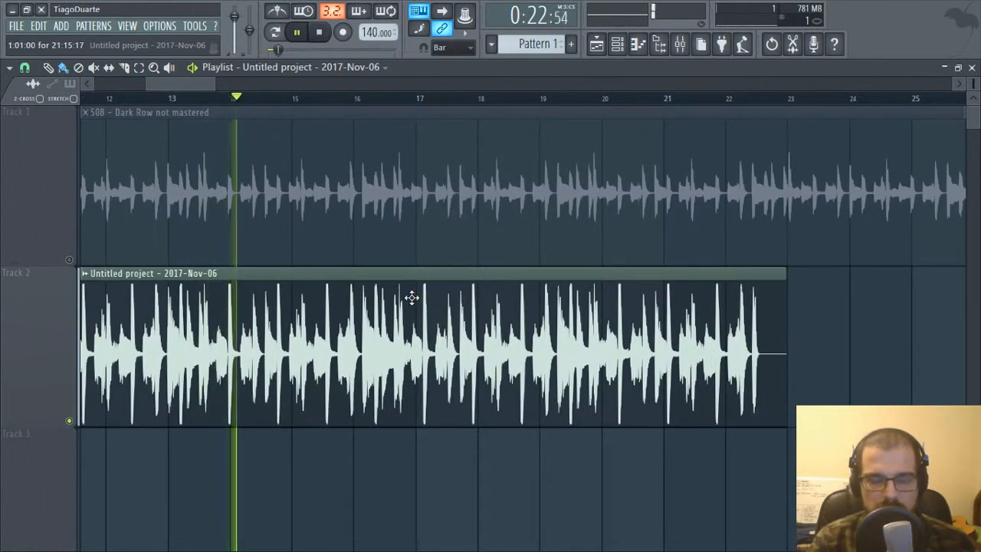
scroll(486, 209, "up", 2)
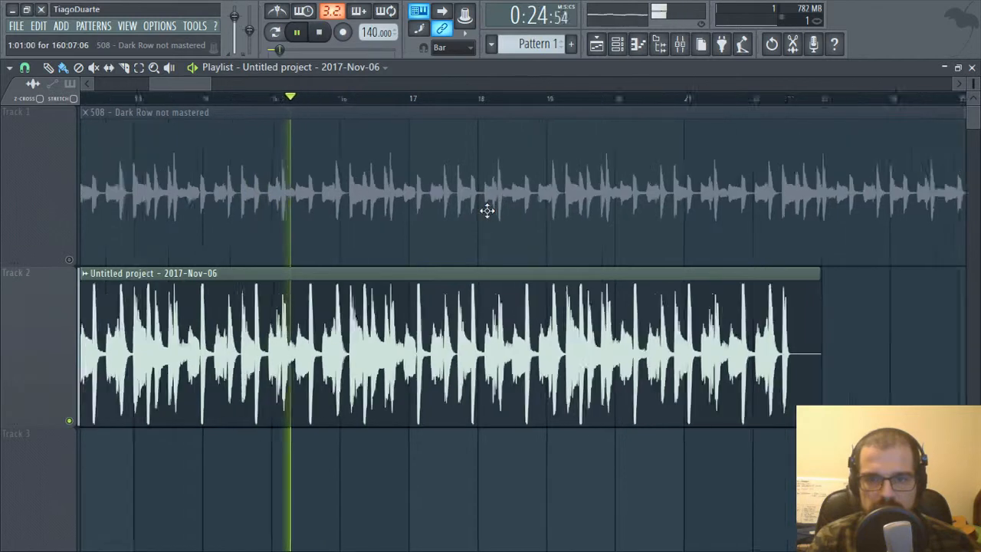
left_click_drag(602, 219, 505, 225)
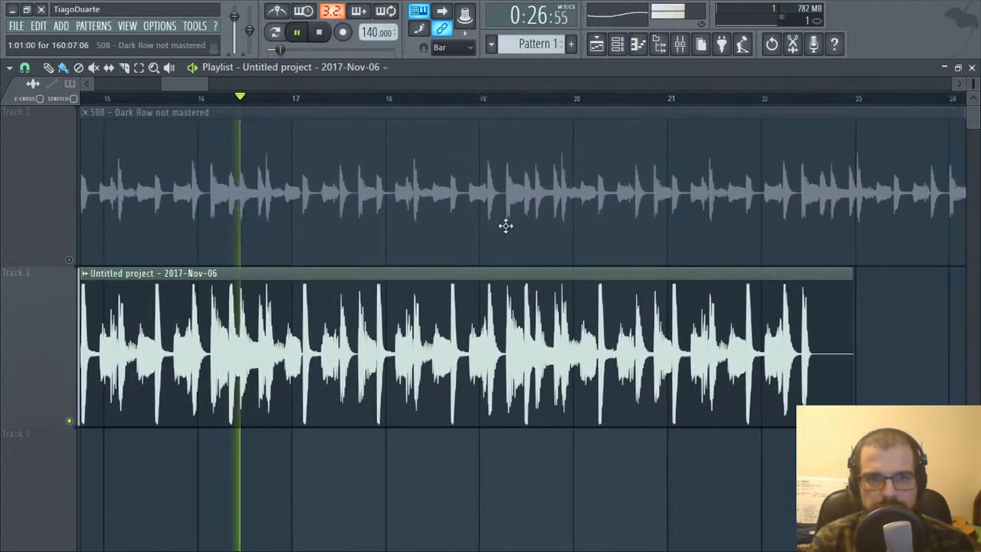
left_click_drag(613, 206, 475, 217)
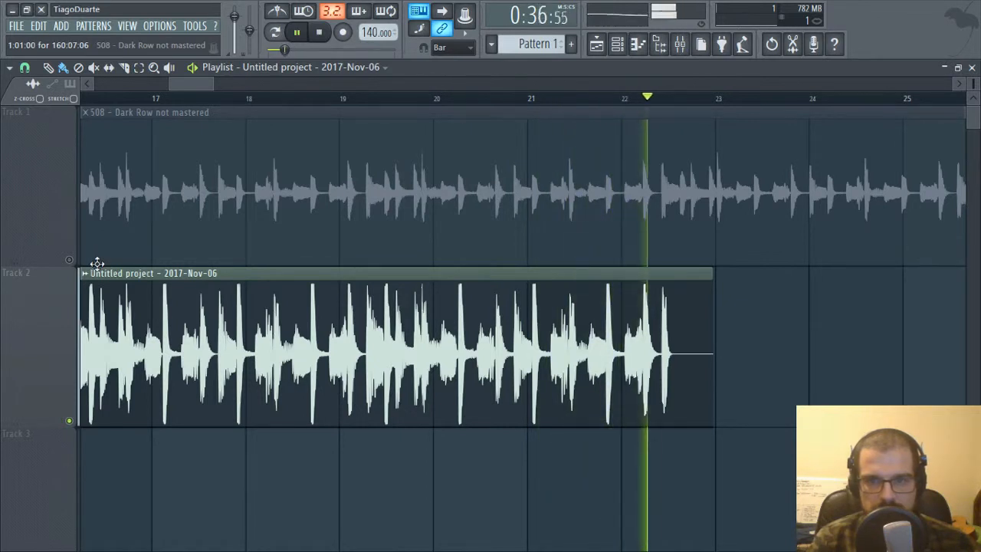
key("space")
Move the playback start to bar 19 and play Track 1 soloed, then restart and switch solo to Track 2.
right_click(70, 260)
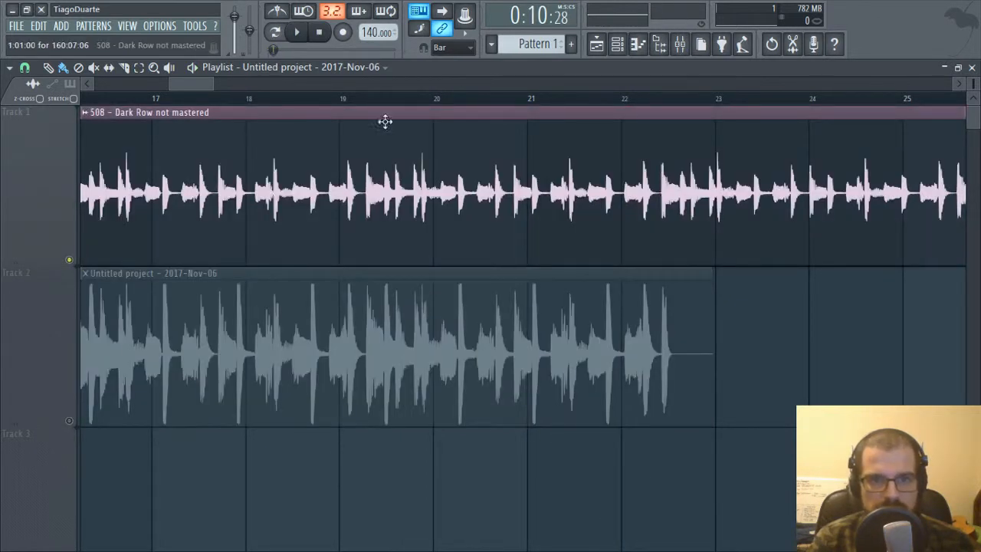
left_click(364, 100)
key("space")
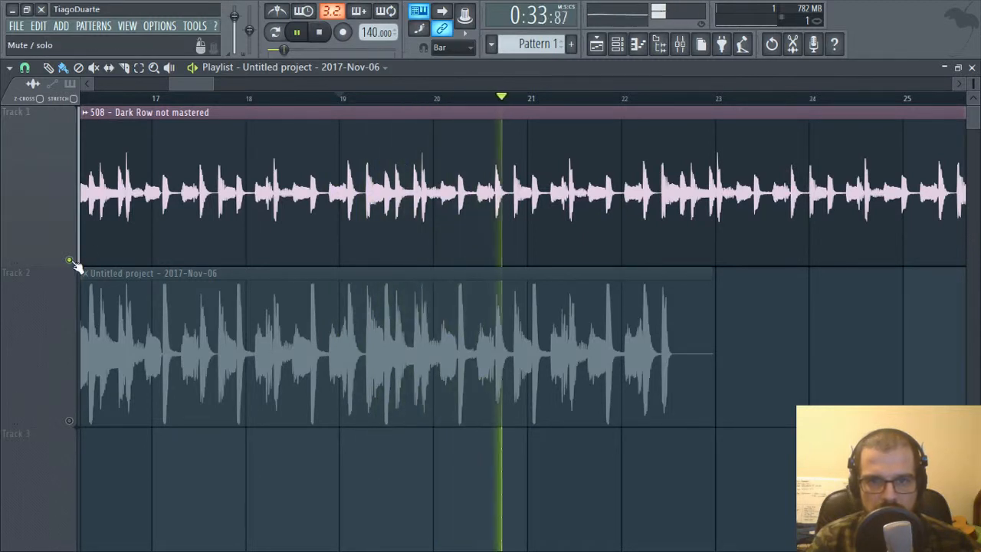
key("space")
key("space")
right_click(70, 421)
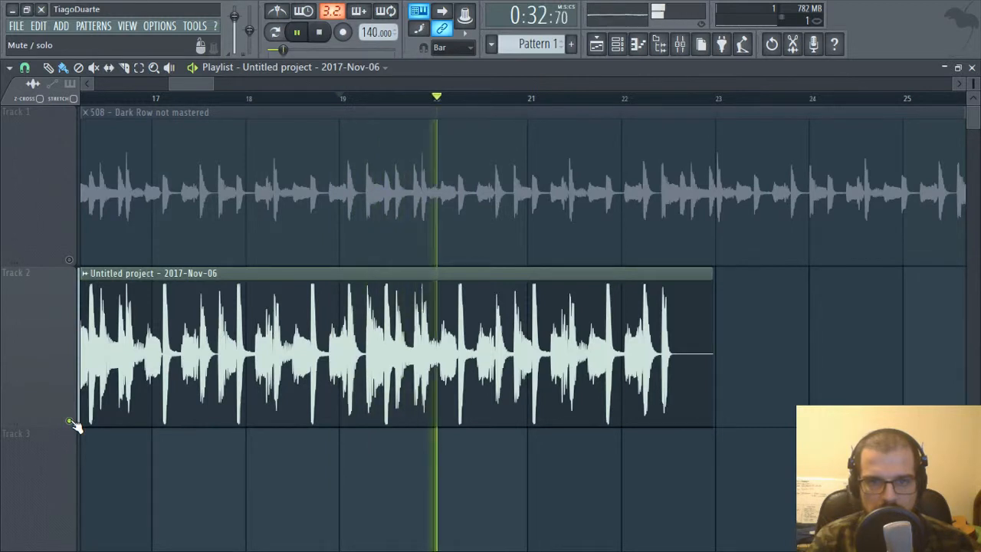
Replay from bar 19 with Track 1 soloed, then again with Track 2 soloed, and stop playback.
key("space")
right_click(69, 260)
key("space")
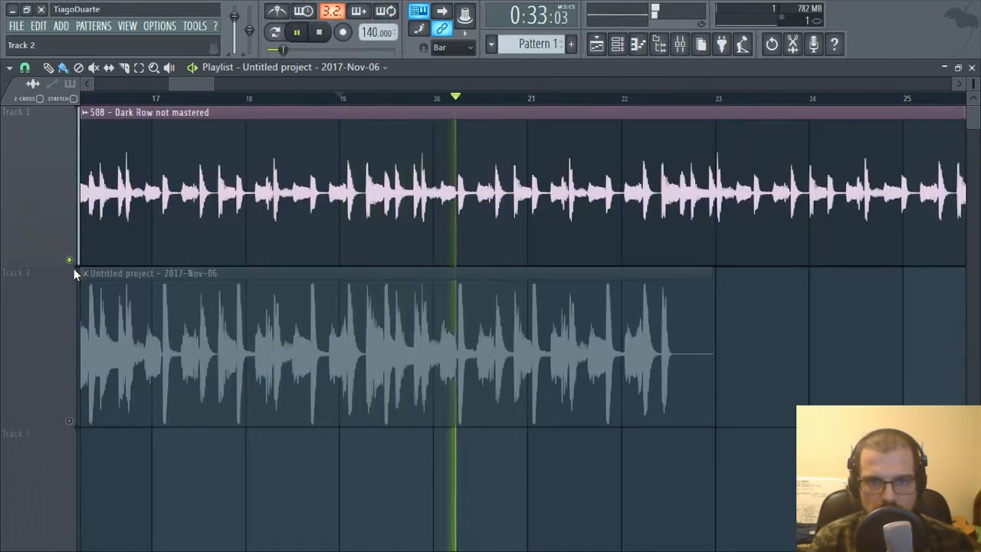
key("space")
right_click(69, 421)
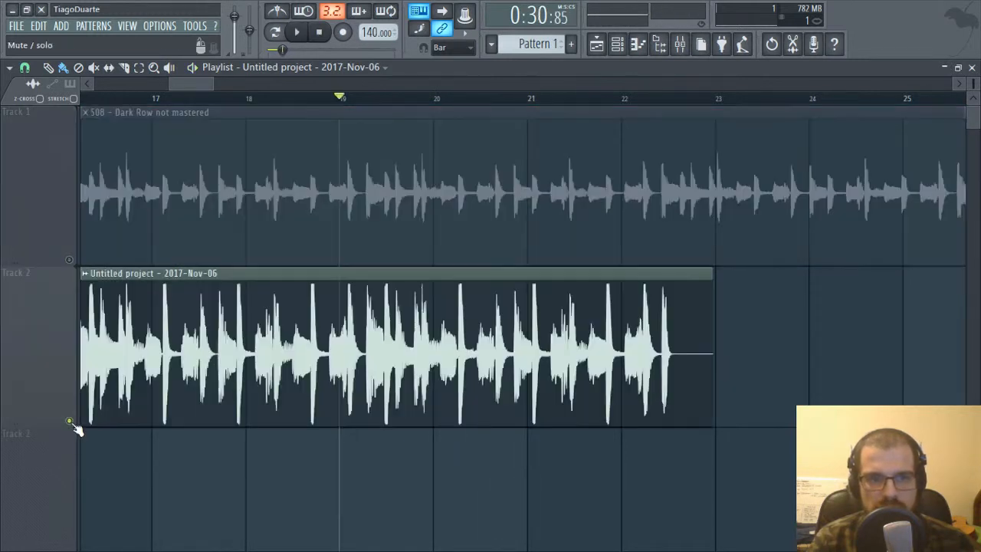
key("space")
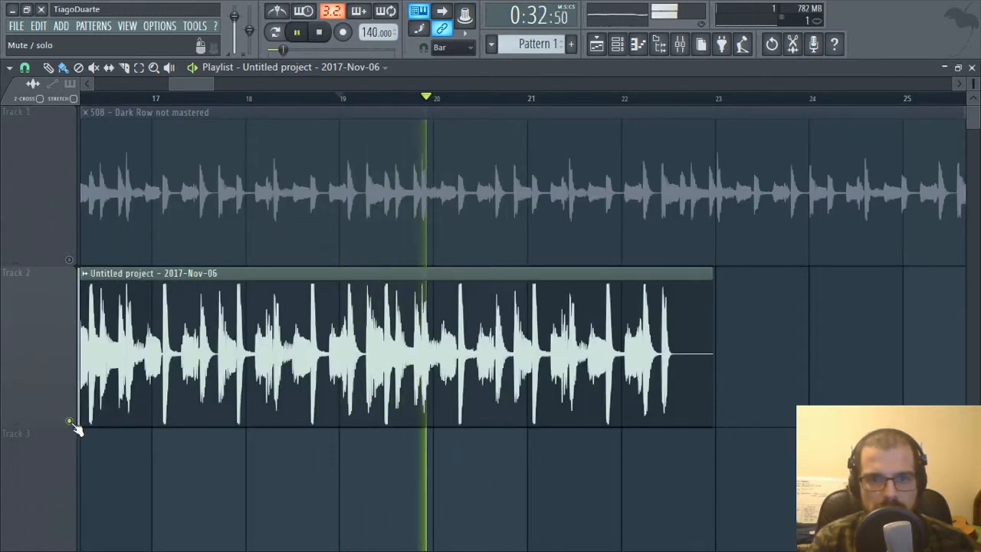
key("space")
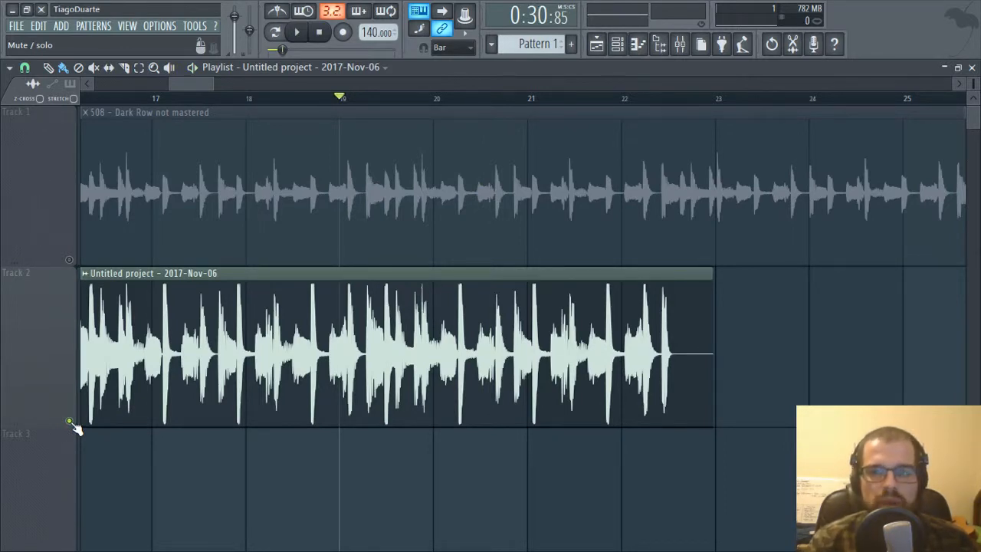
Return to the playlist's start and turn off soloing so both Track 1 and Track 2 are enabled.
scroll(762, 284, "down", 8)
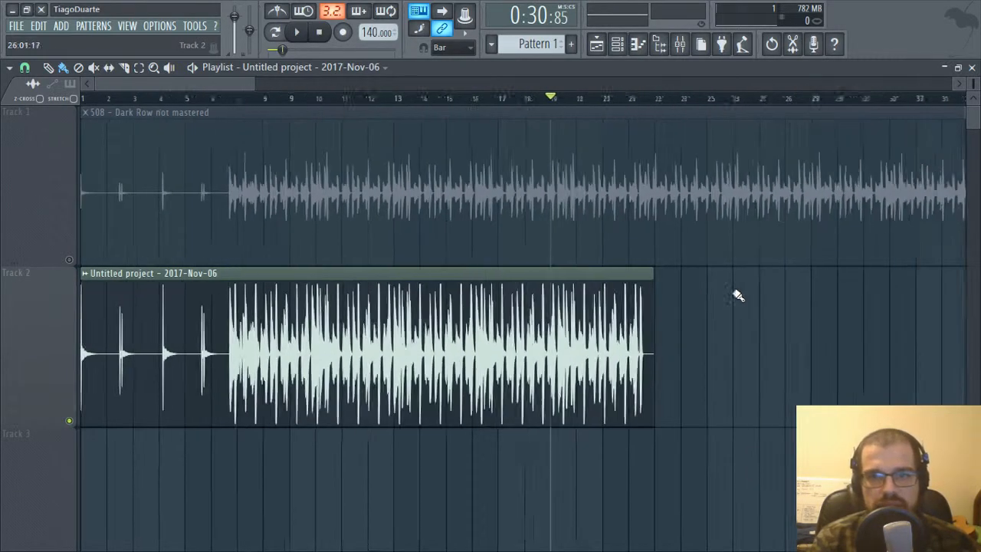
scroll(199, 254, "down", 2)
scroll(154, 204, "up", 7)
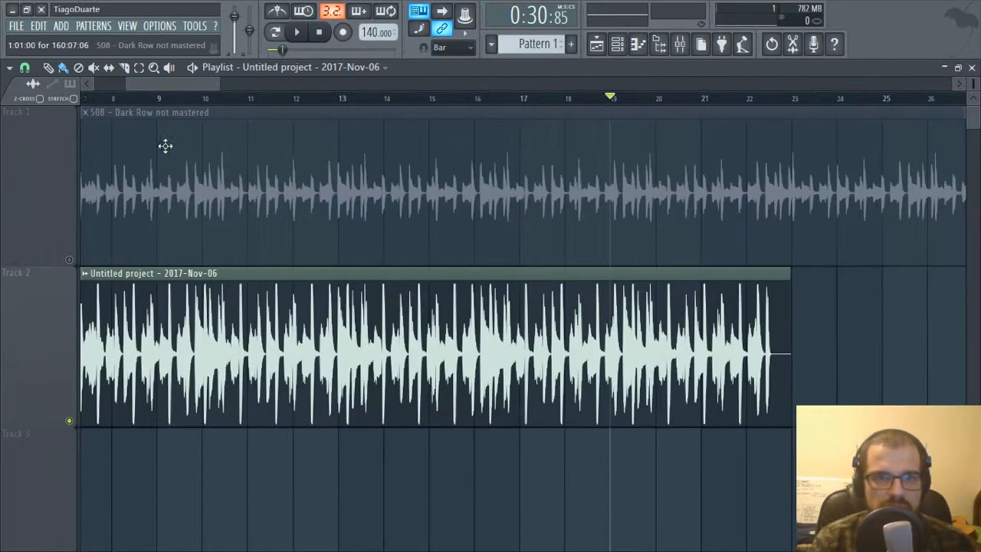
left_click_drag(180, 82, 18, 145)
right_click(69, 261)
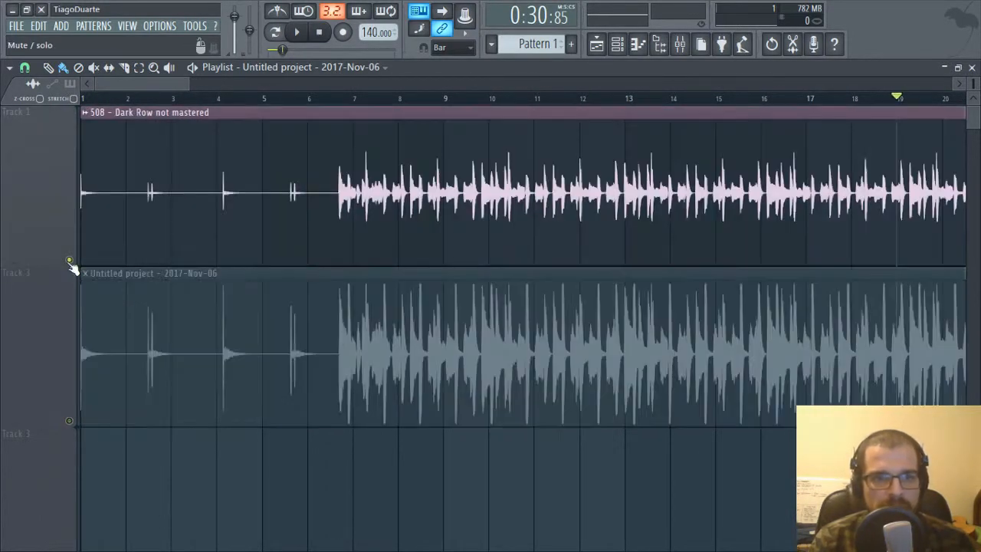
right_click(69, 260)
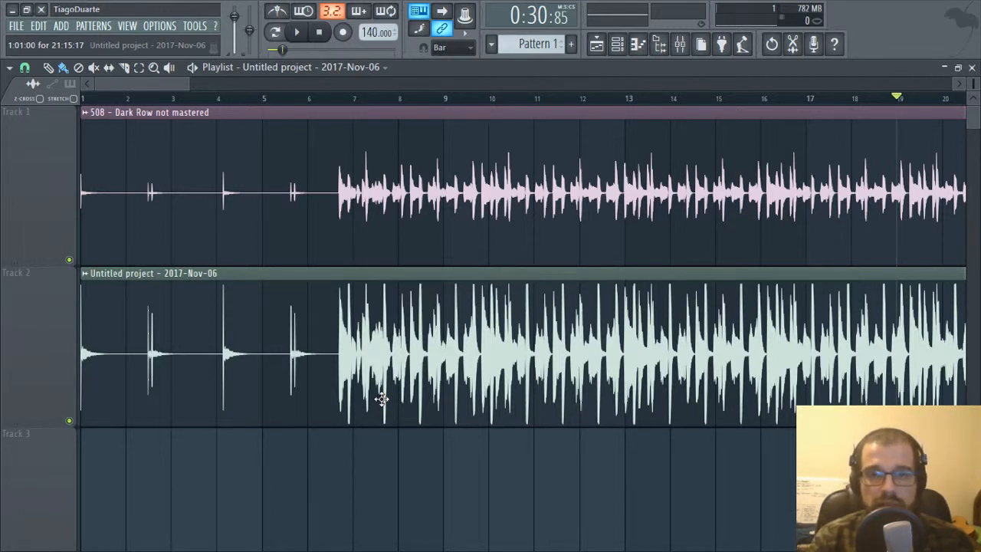
Close the playlist and remove Edison from slot 8 of the Master channel.
left_click(972, 67)
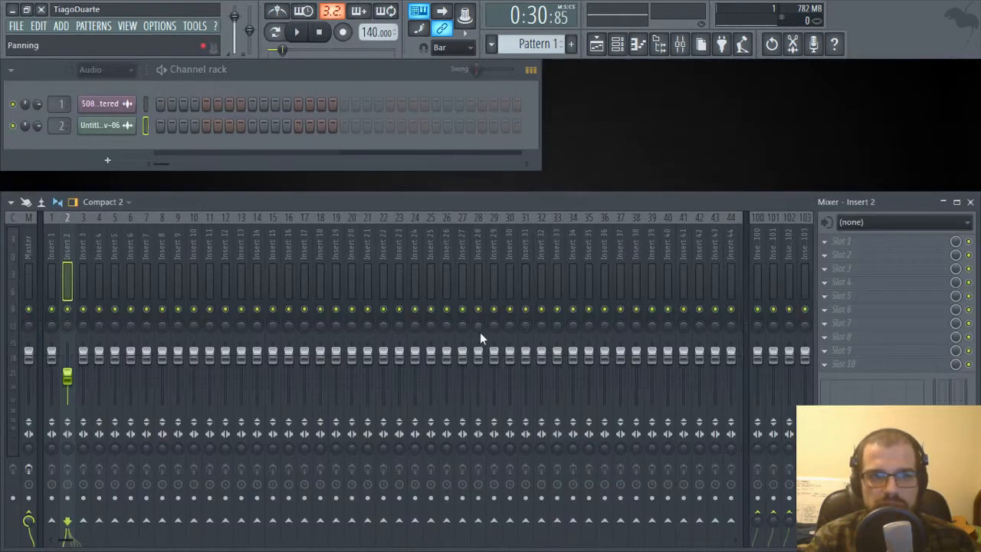
left_click(34, 252)
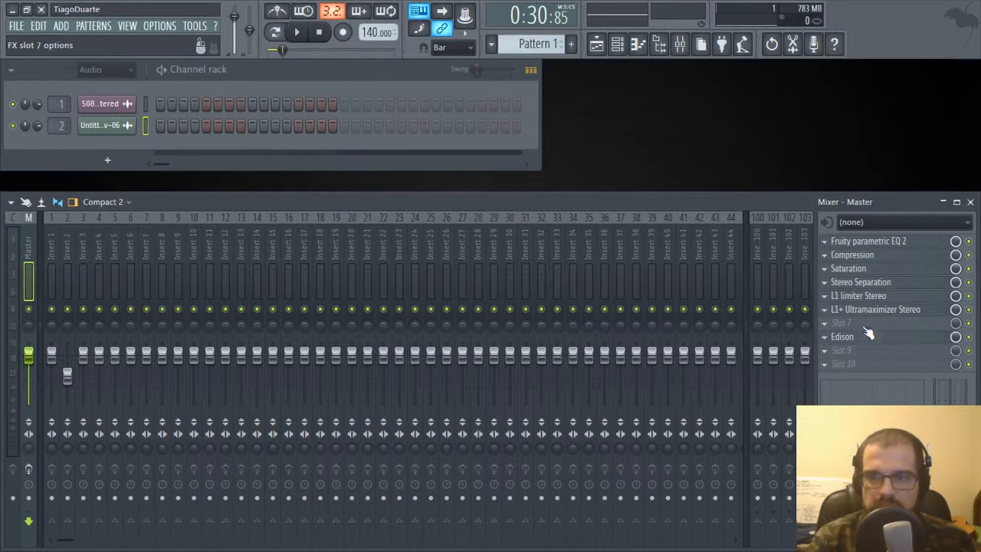
left_click(824, 337)
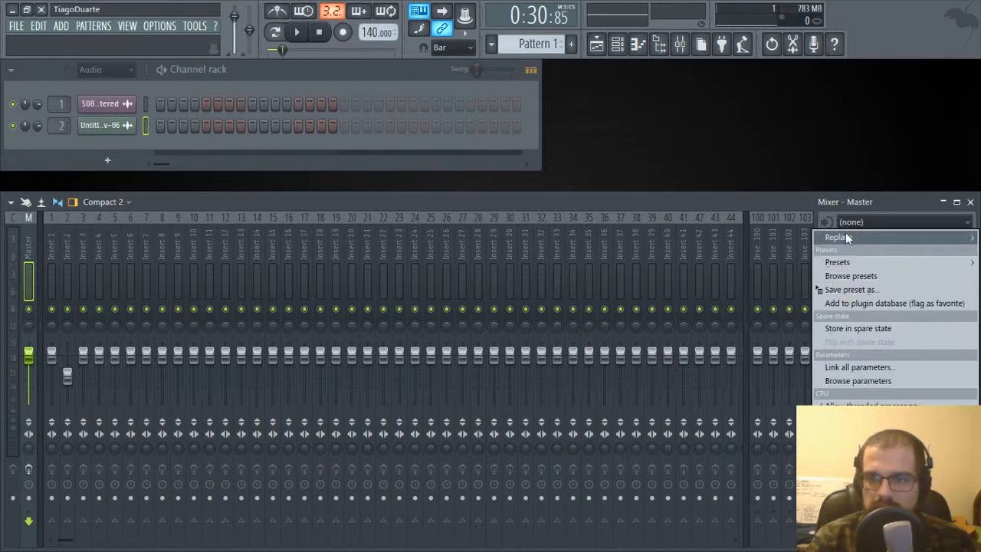
mouse_move(845, 232)
left_click(417, 42)
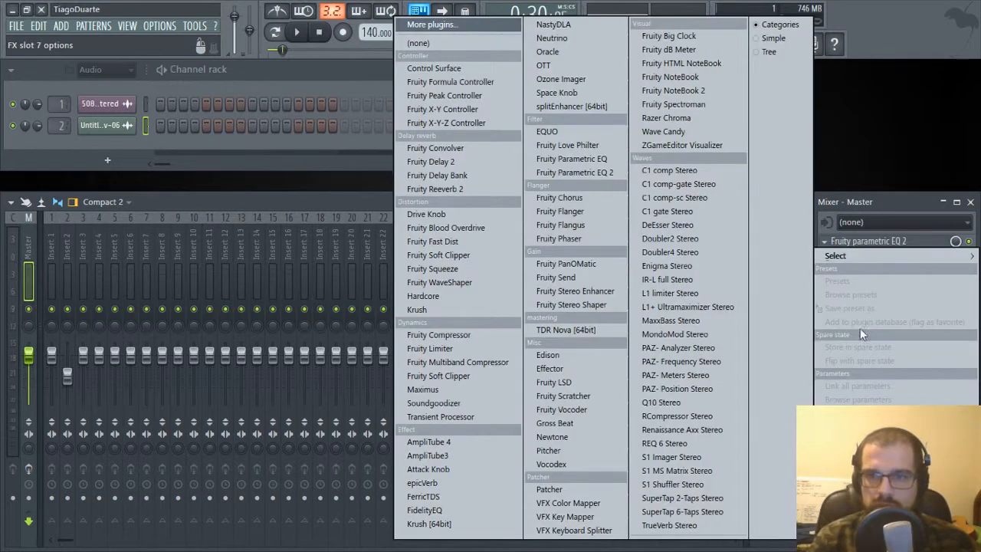
Add FidelityEQ to the Master effects chain and place it between Stereo Separation and L1 limiter Stereo.
left_click(860, 324)
left_click(444, 510)
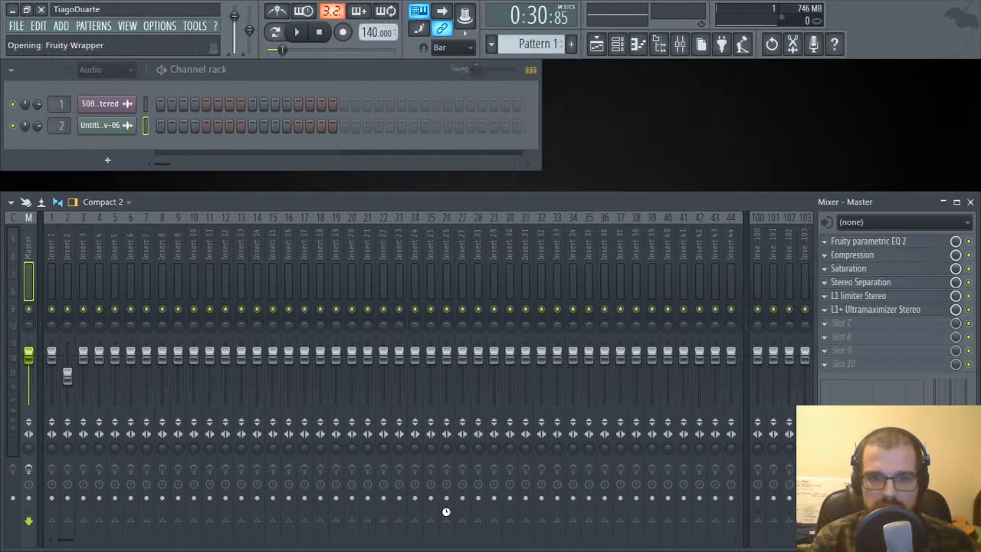
left_click_drag(876, 325, 881, 303)
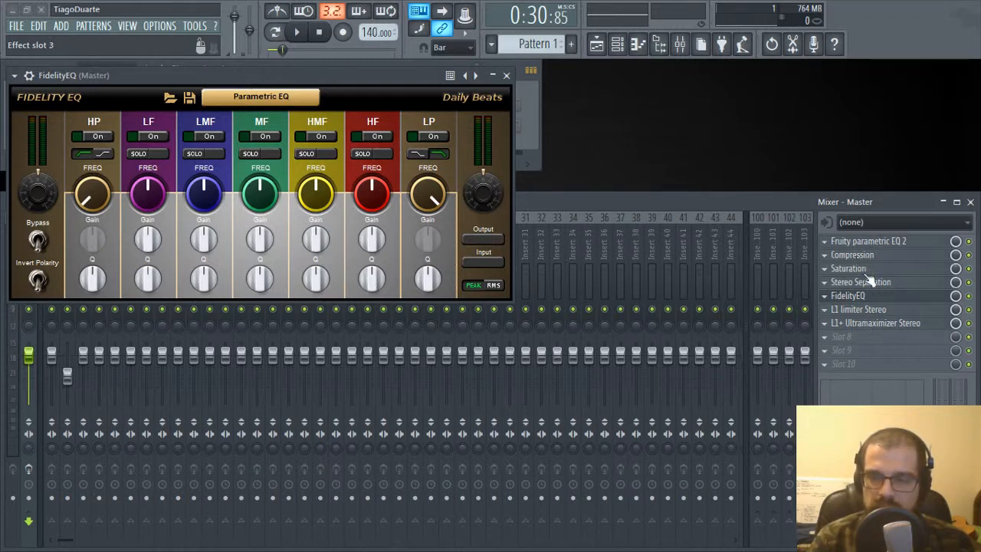
Try alternative orders for Compression, Saturation and Stereo Separation in the Master effects chain, then restore their original order.
left_click_drag(860, 295, 864, 277)
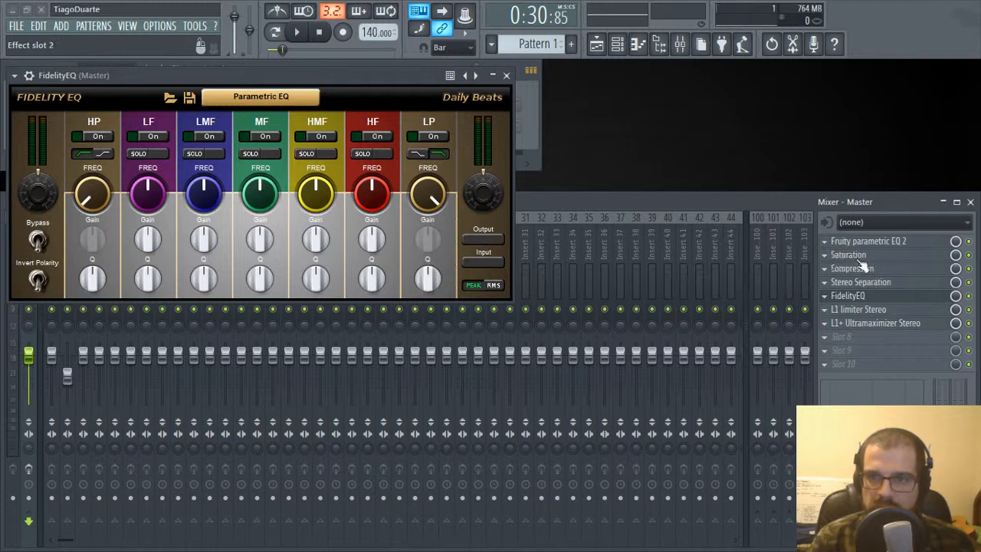
left_click_drag(865, 284, 871, 263)
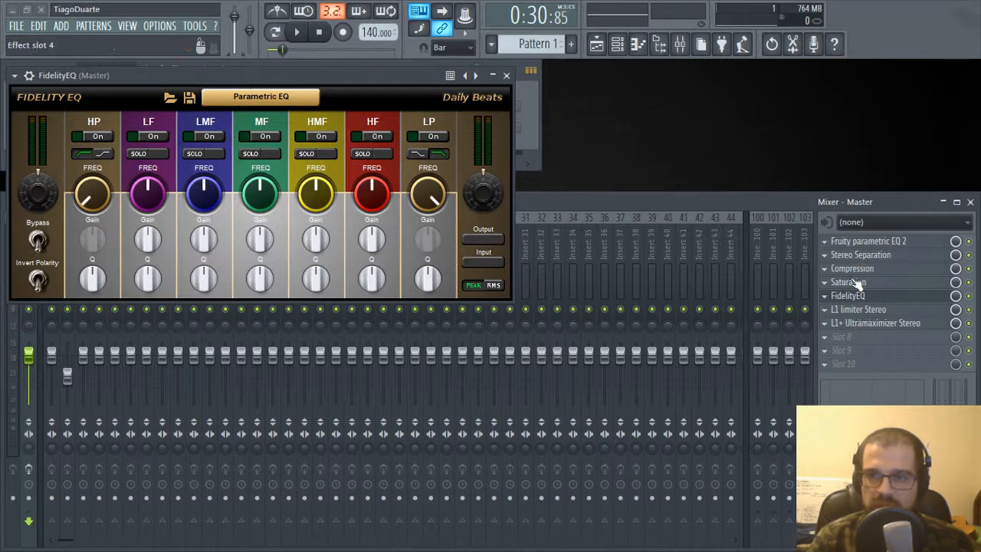
left_click_drag(863, 262, 869, 284)
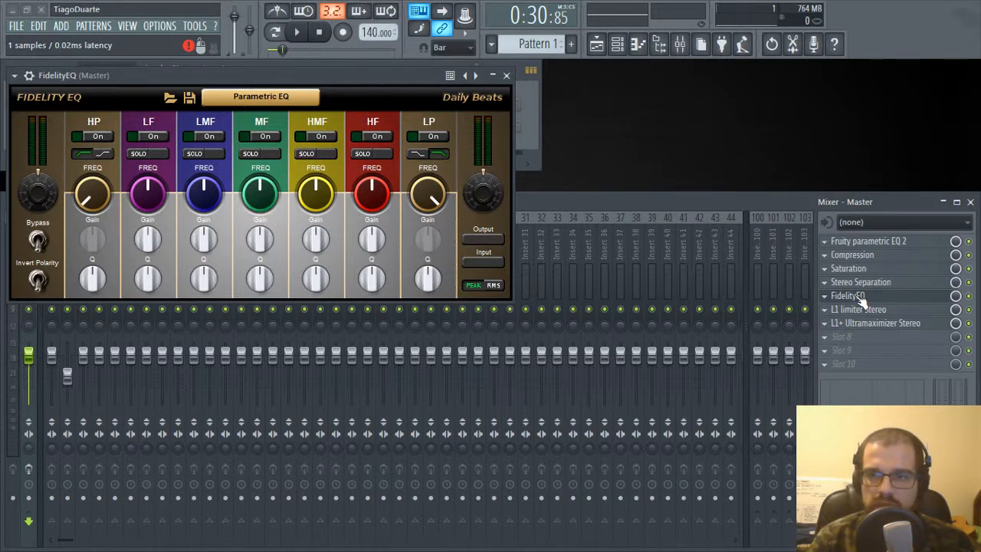
mouse_move(860, 299)
left_mouse_down()
mouse_move(847, 293)
mouse_move(849, 305)
mouse_move(850, 283)
mouse_move(851, 298)
left_mouse_up()
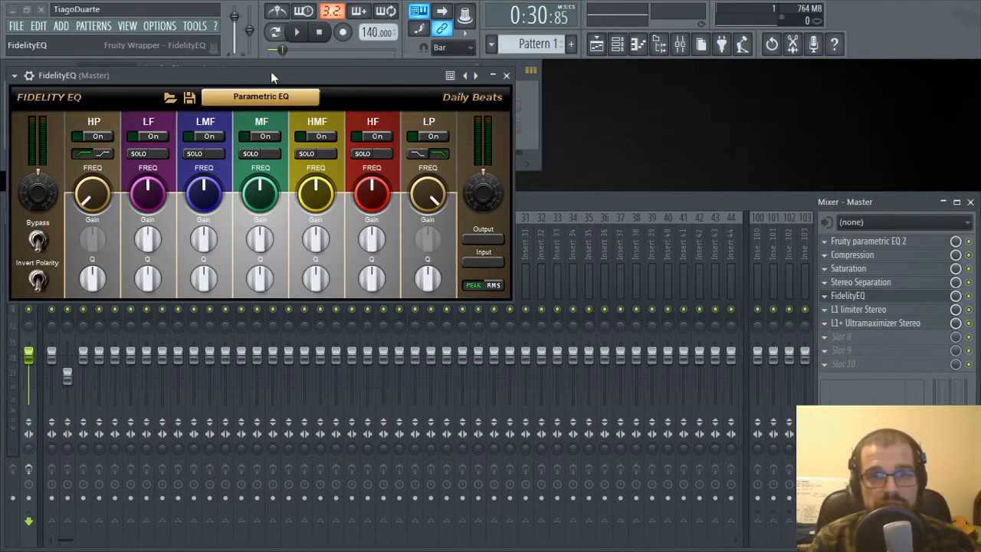
Move FidelityEQ between Saturation and Stereo Separation in the Master effects chain, and reposition its plugin window clear of the chain.
left_click_drag(271, 71, 451, 96)
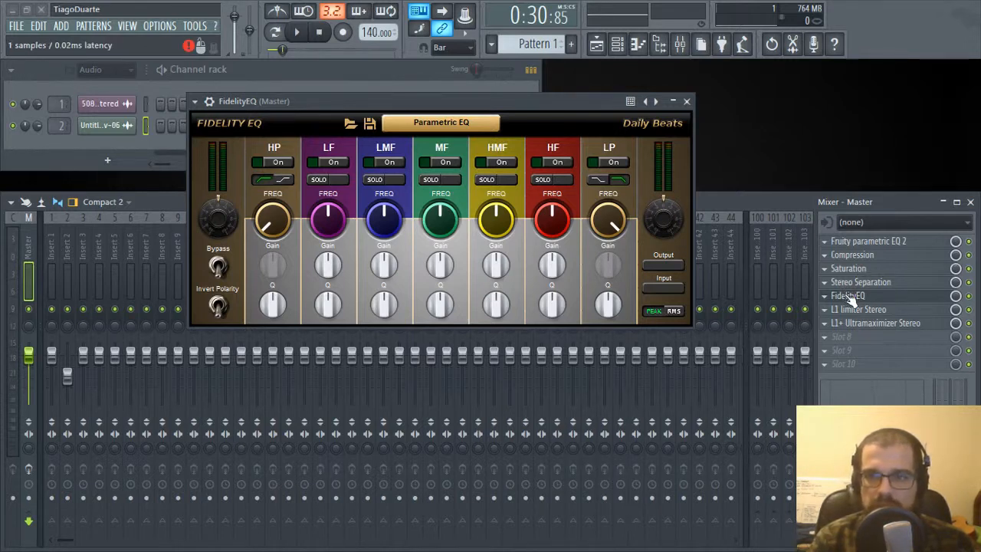
left_click_drag(848, 296, 853, 287)
scroll(850, 284, "down", 1)
scroll(855, 297, "up", 1)
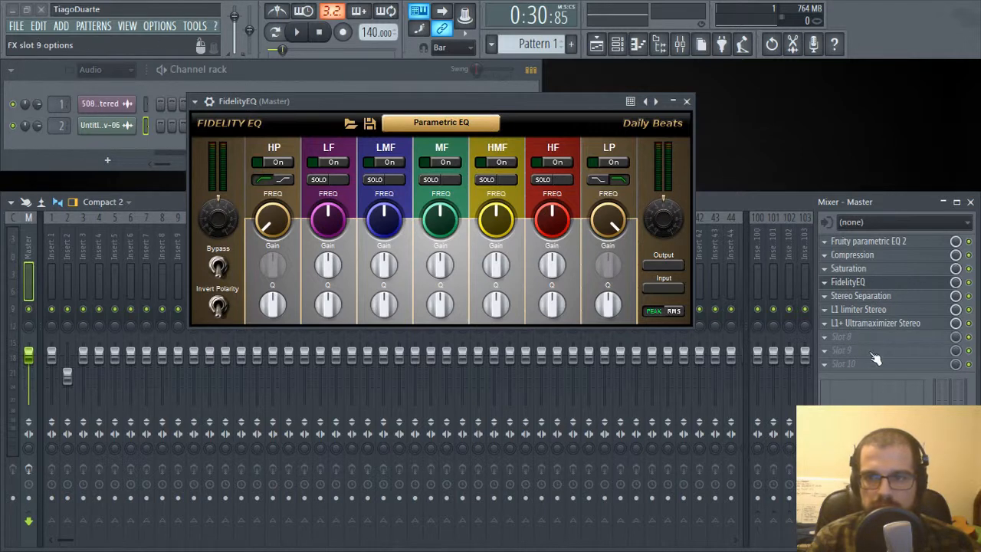
left_click_drag(493, 102, 526, 100)
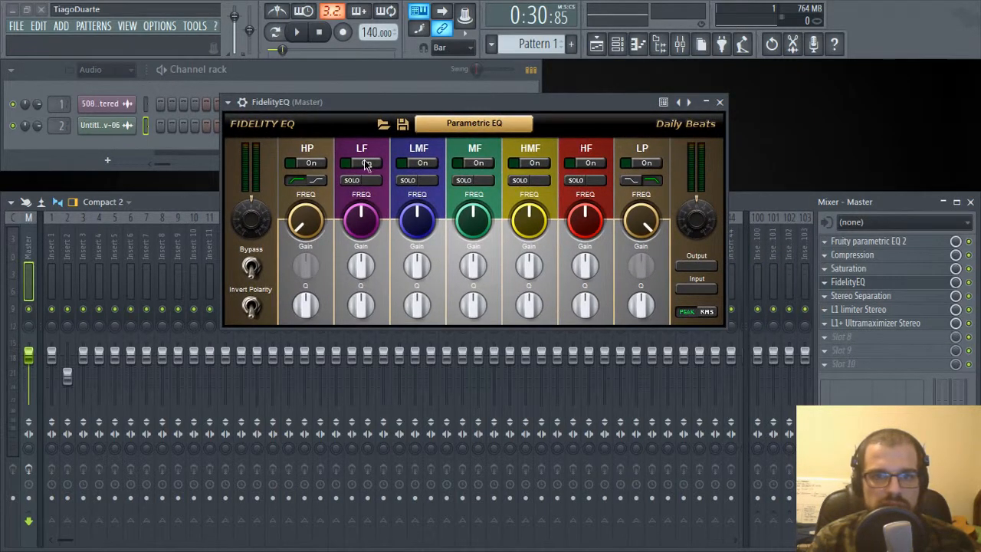
Mute Track 2 in the playlist, close the playlist, and route both channels to the Master track.
key("space")
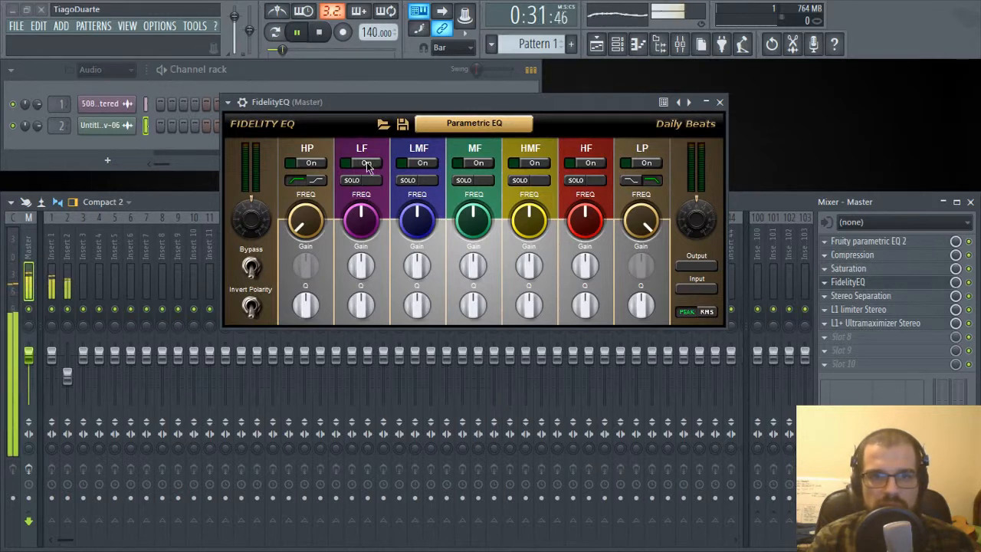
key("space")
left_click(597, 43)
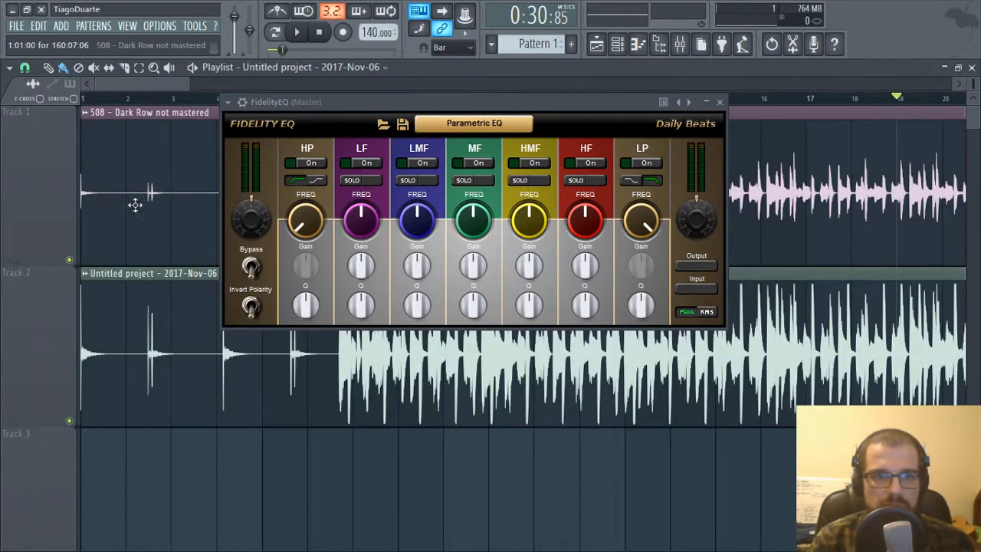
left_click(70, 421)
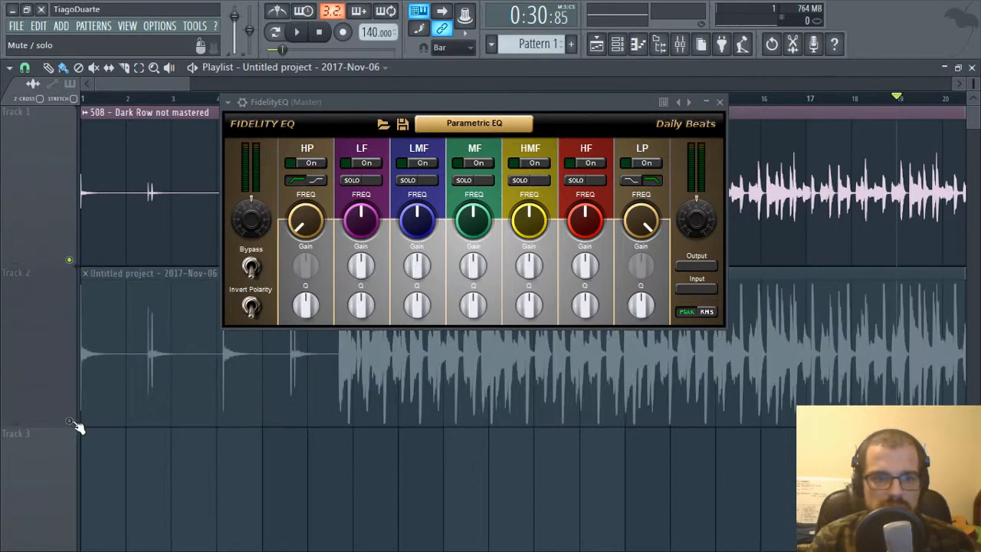
left_click(972, 67)
scroll(59, 126, "down", 2)
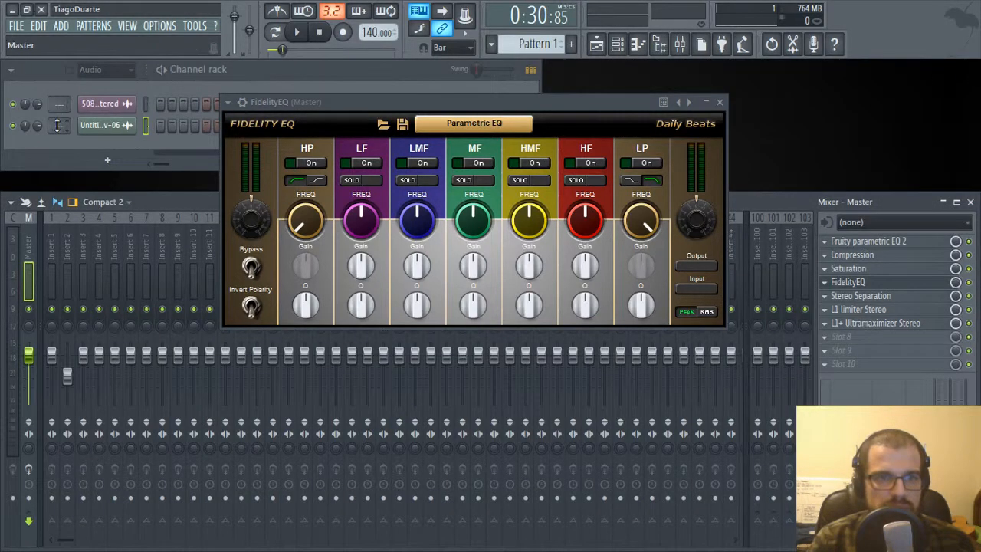
Delete the Untitled project channel from the channel rack and reset the Insert 2 volume fader.
key("alt+Delete")
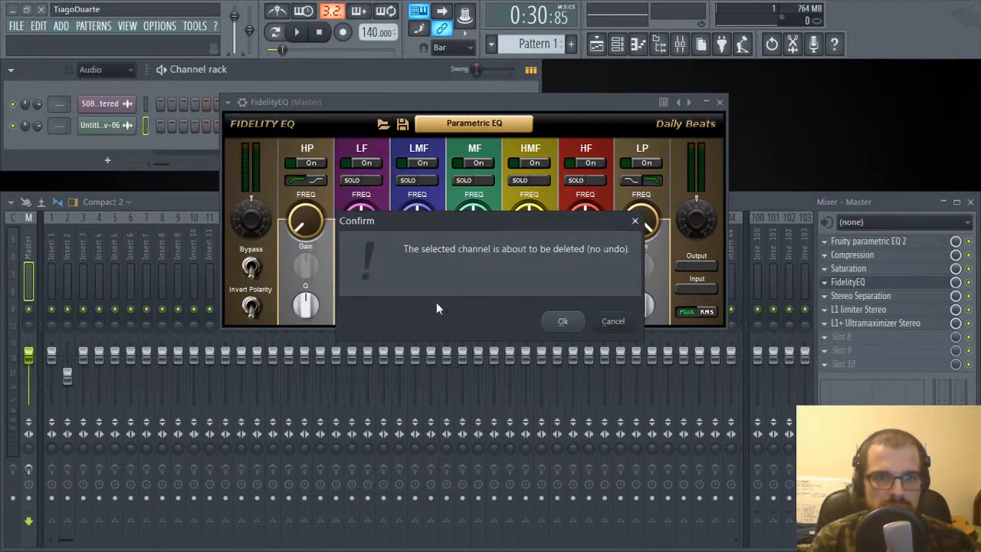
left_click(562, 321)
right_click(73, 379)
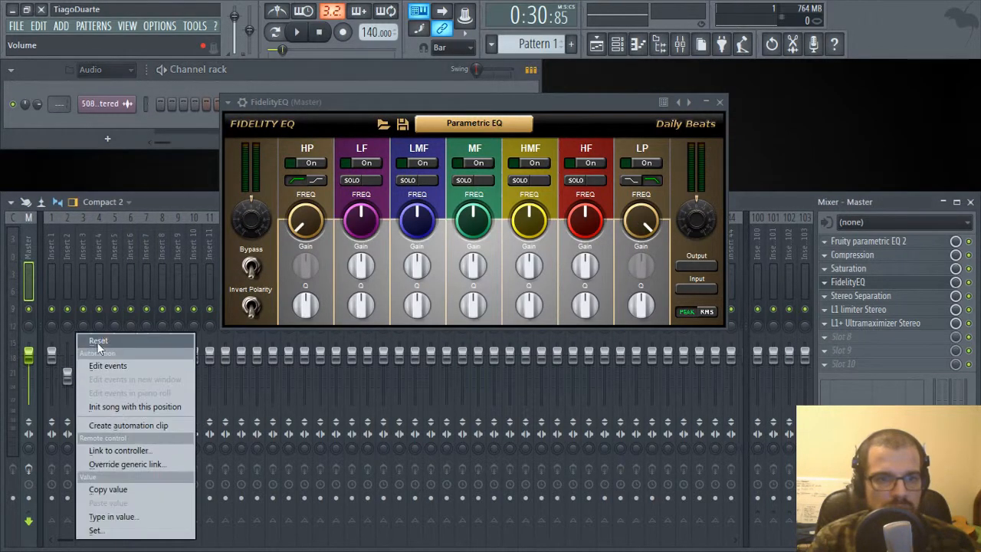
left_click(88, 340)
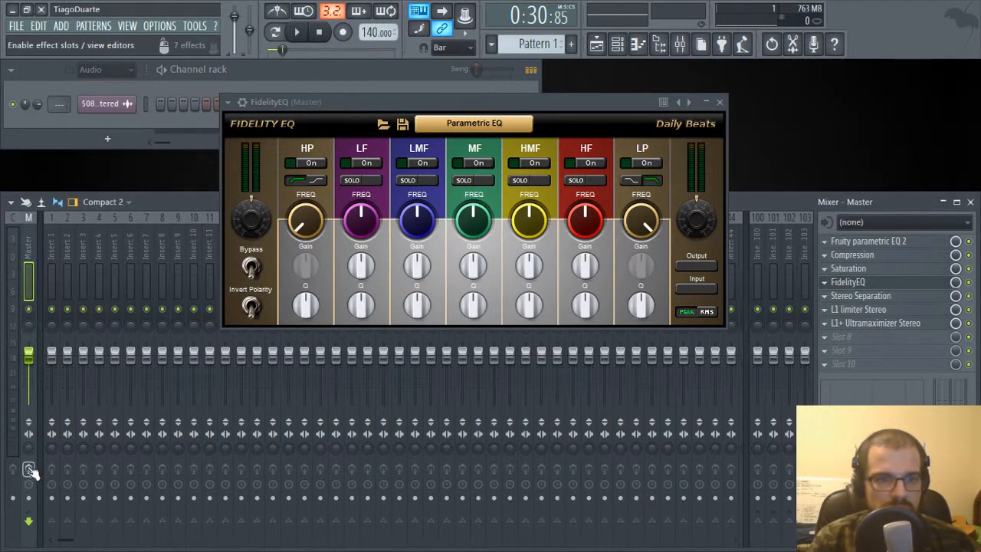
Play the song with Master effects enabled, turn on FidelityEQ's LF band, tune its frequency in solo, and set its gain to -1 dB.
left_click_drag(454, 111, 490, 170)
key("space")
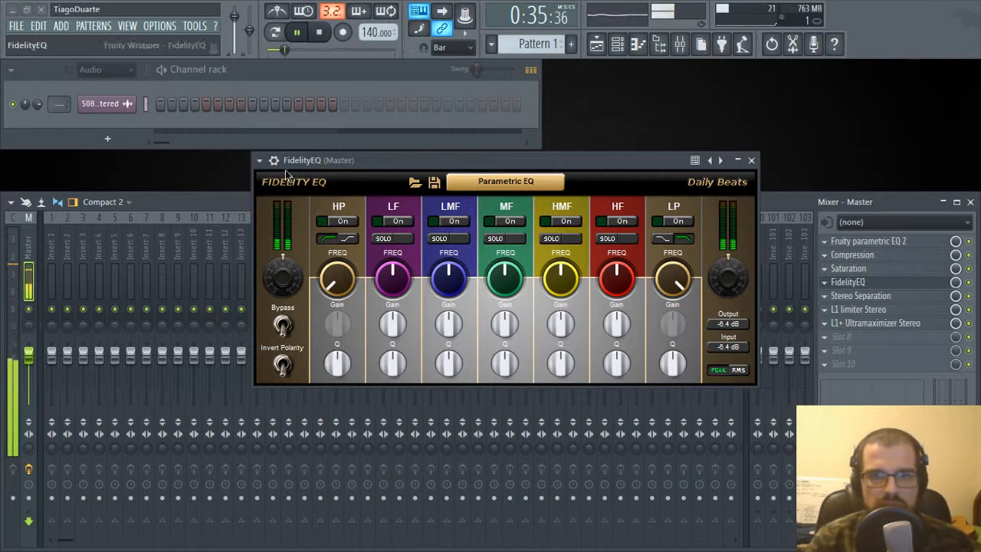
left_click(378, 222)
left_click(382, 239)
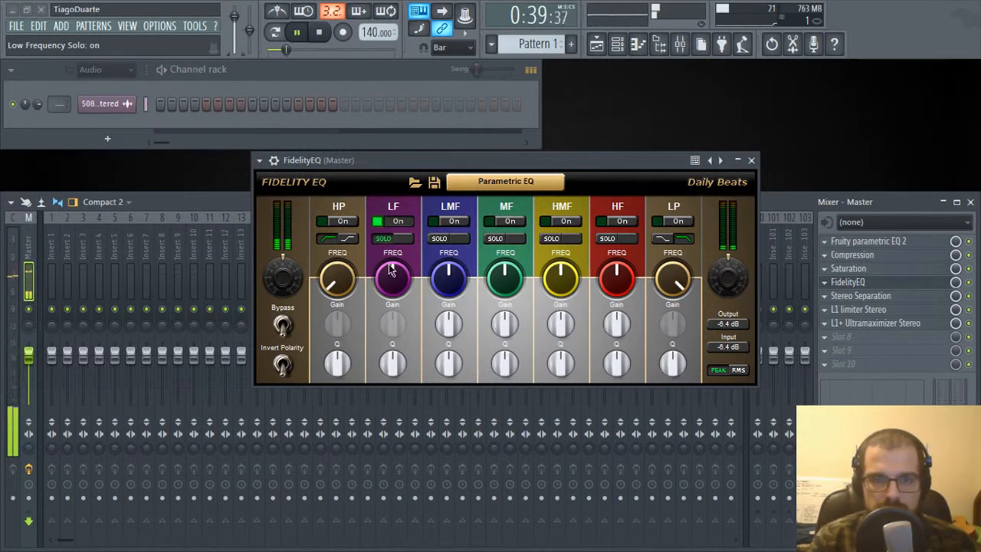
left_click_drag(399, 266, 390, 345)
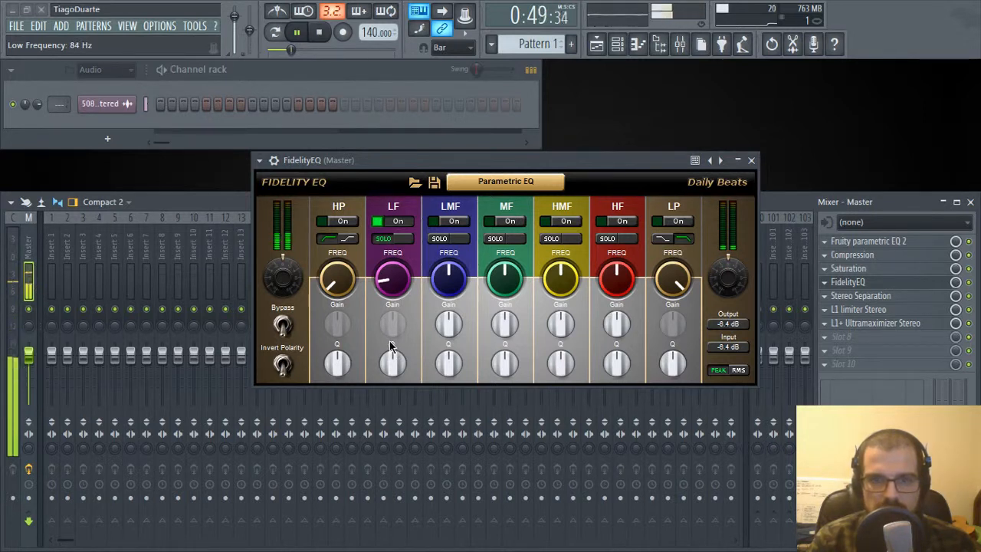
mouse_move(392, 285)
left_mouse_down()
mouse_move(392, 258)
mouse_move(392, 279)
left_mouse_up()
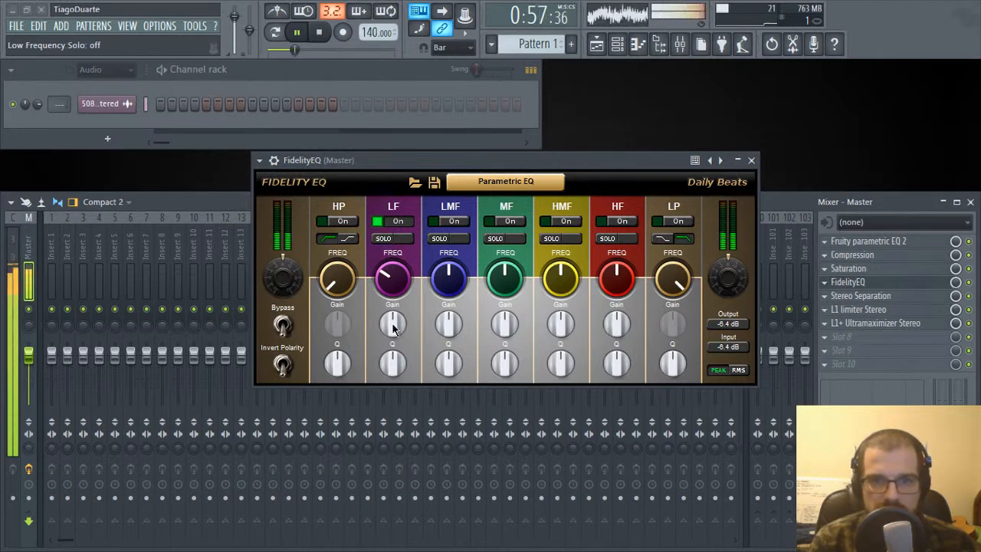
left_click_drag(385, 331, 393, 337)
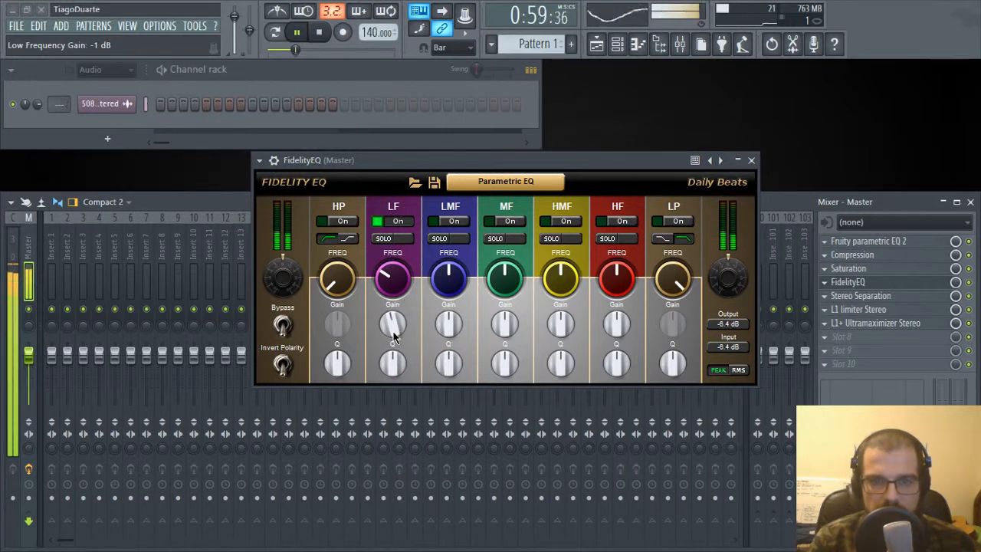
Turn on the LMF band, tune it in solo to about 493 Hz, then unsolo it and slightly lower its gain.
left_click(447, 222)
left_click(443, 239)
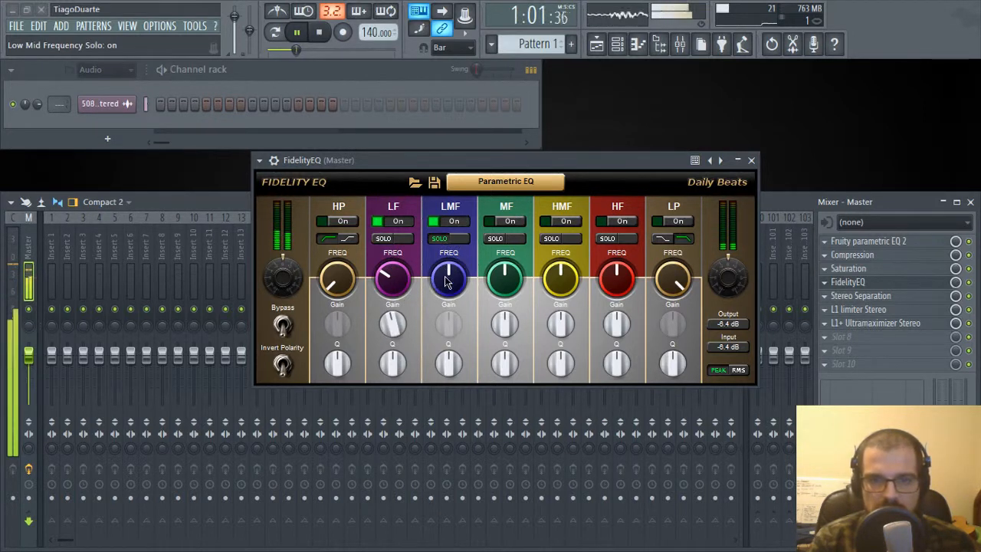
mouse_move(445, 276)
left_mouse_down()
mouse_move(455, 293)
mouse_move(450, 270)
mouse_move(450, 286)
left_mouse_up()
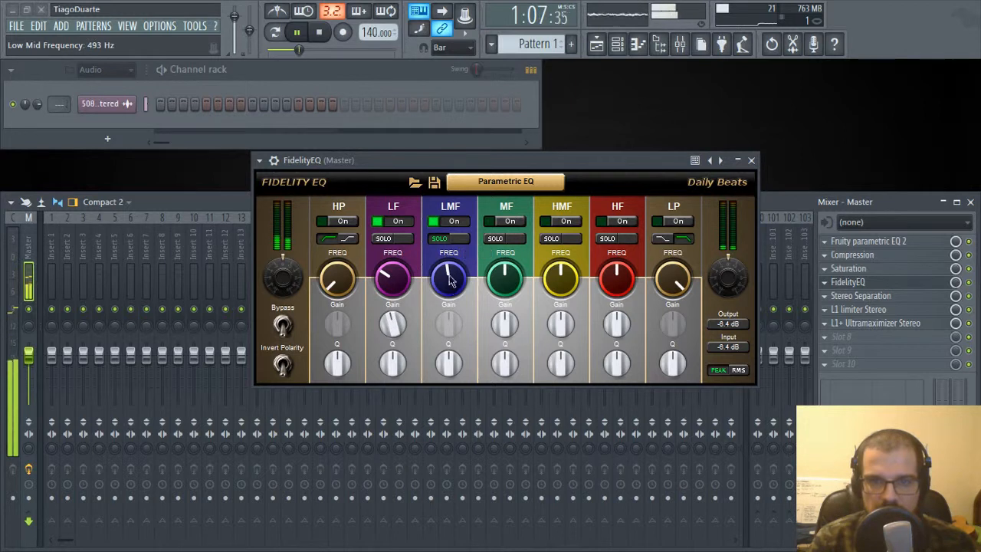
left_click(441, 239)
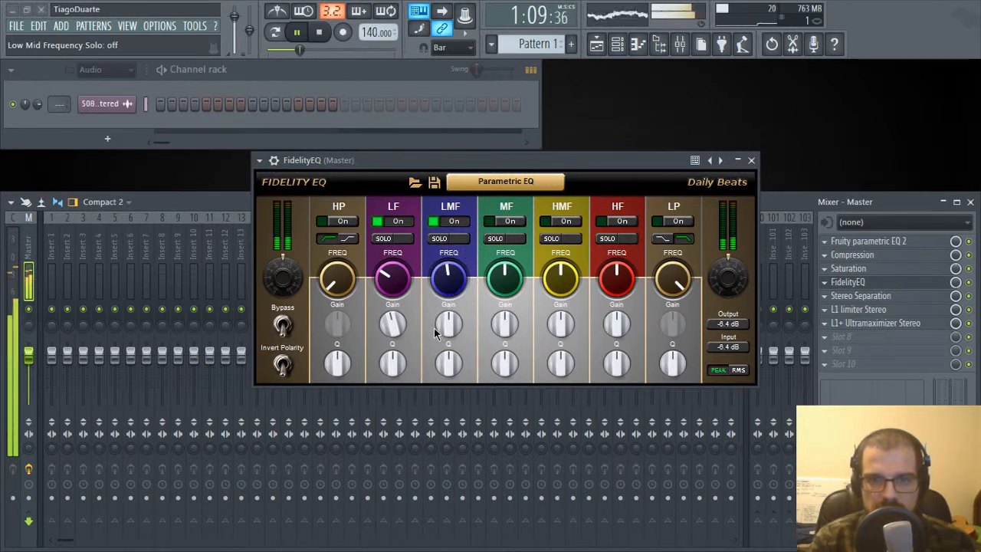
left_click_drag(450, 318, 450, 322)
Turn on the MF band, lower its frequency in solo, set its Q to about 0.7, then unsolo it and slightly raise its gain.
left_click(511, 223)
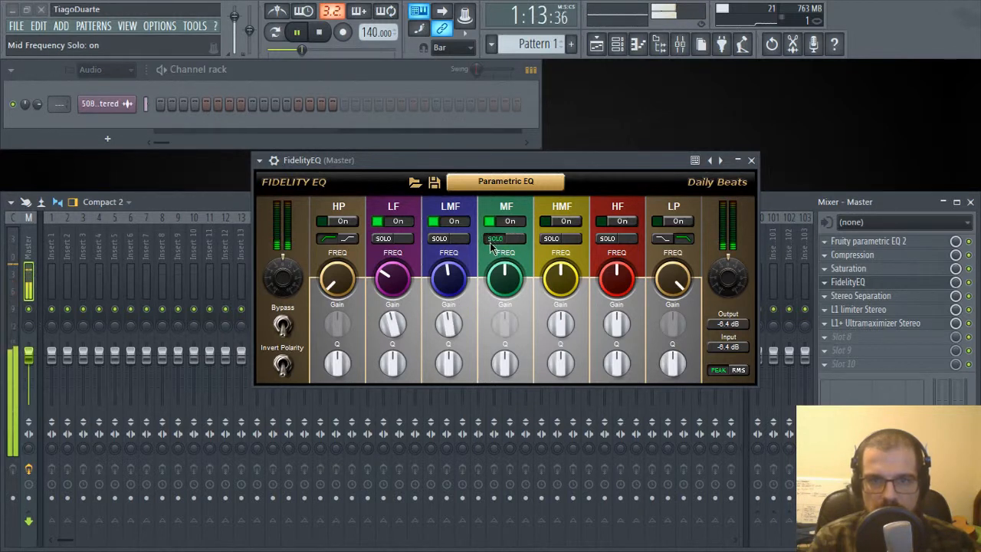
left_click_drag(504, 280, 501, 370)
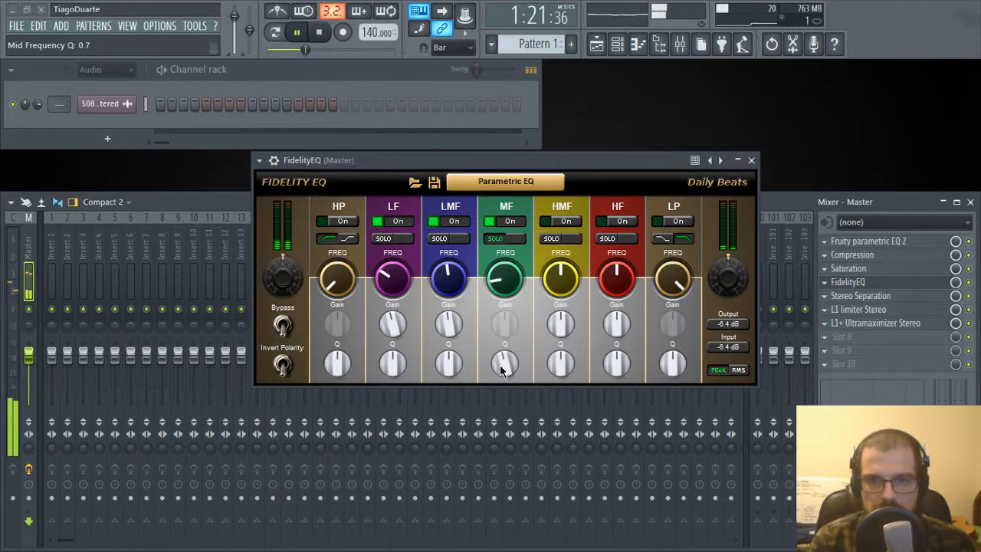
left_click(497, 239)
left_click(505, 341)
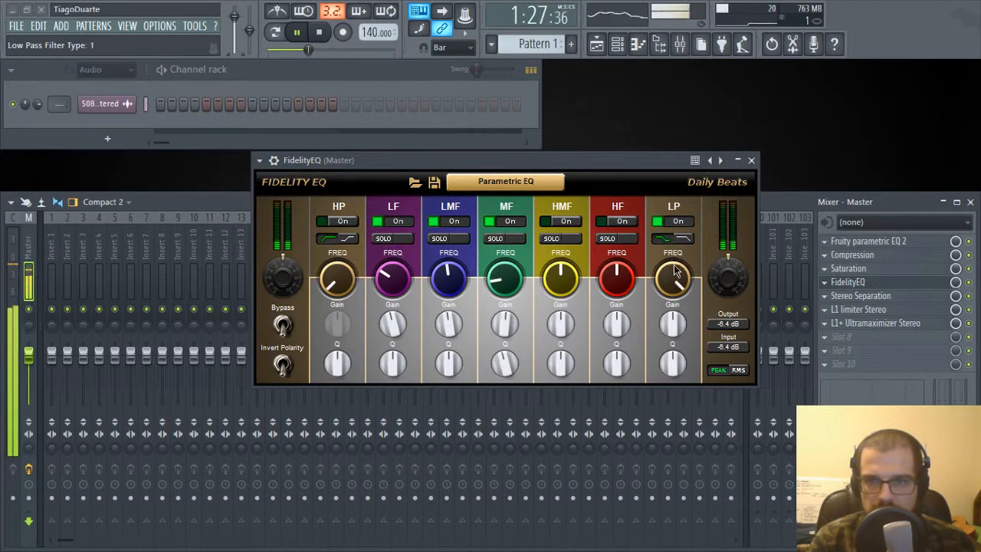
Lower the LP band's frequency in shelf mode, raise its gain to about 1.5 dB, then close FidelityEQ and stop playback.
left_click_drag(670, 276, 668, 323)
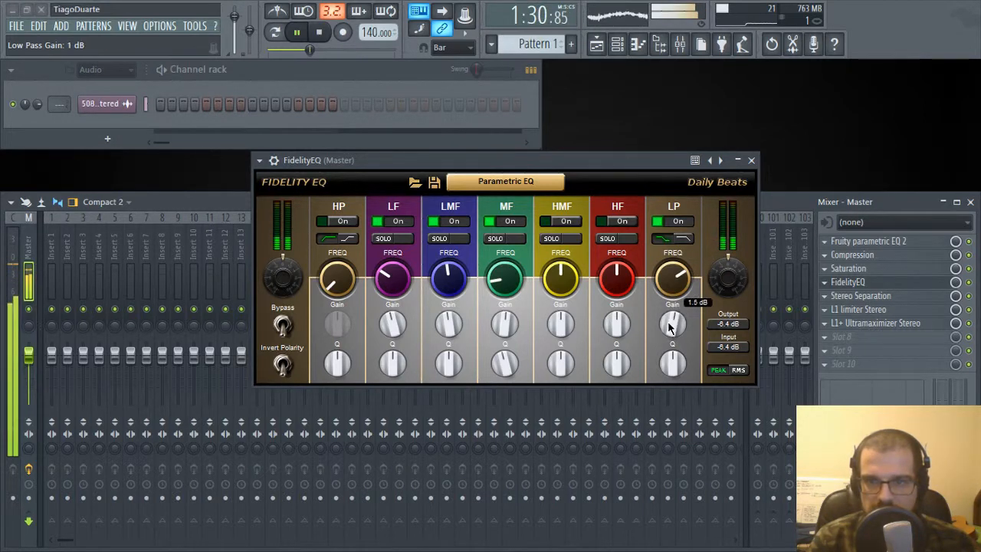
left_click(751, 160)
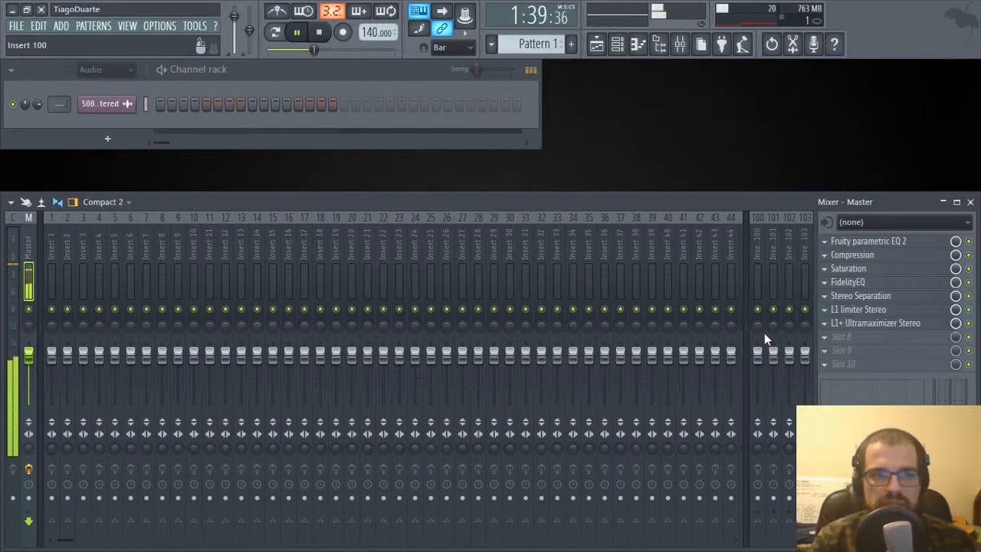
key("space")
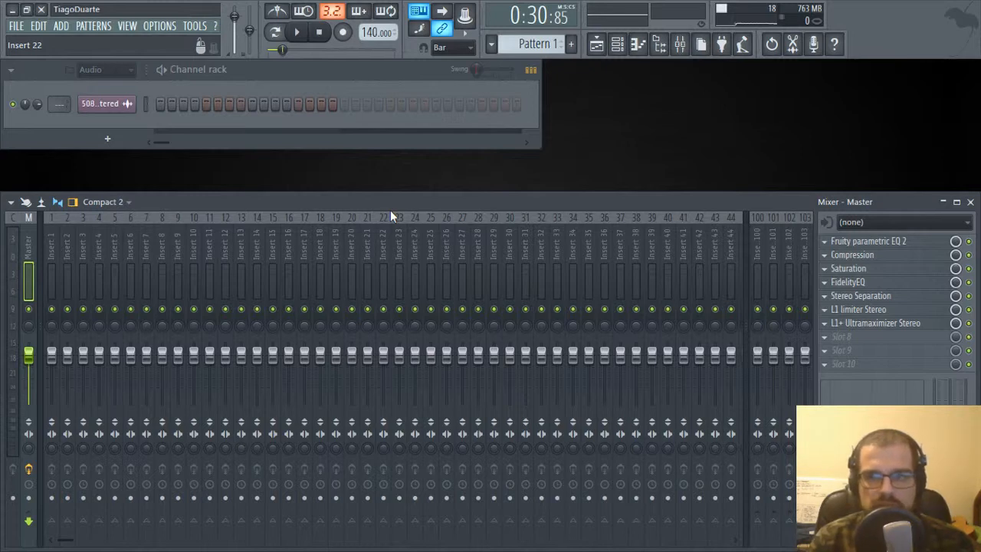
Look through the replacement plugins available for the FidelityEQ slot without replacing it, then reopen FidelityEQ to review its band settings.
left_click(825, 283)
mouse_move(839, 255)
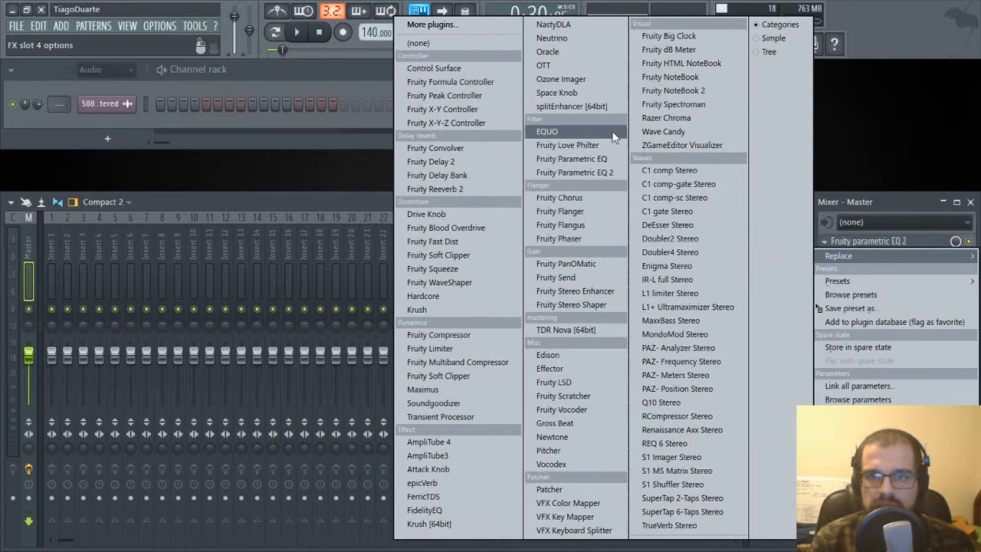
left_click(873, 207)
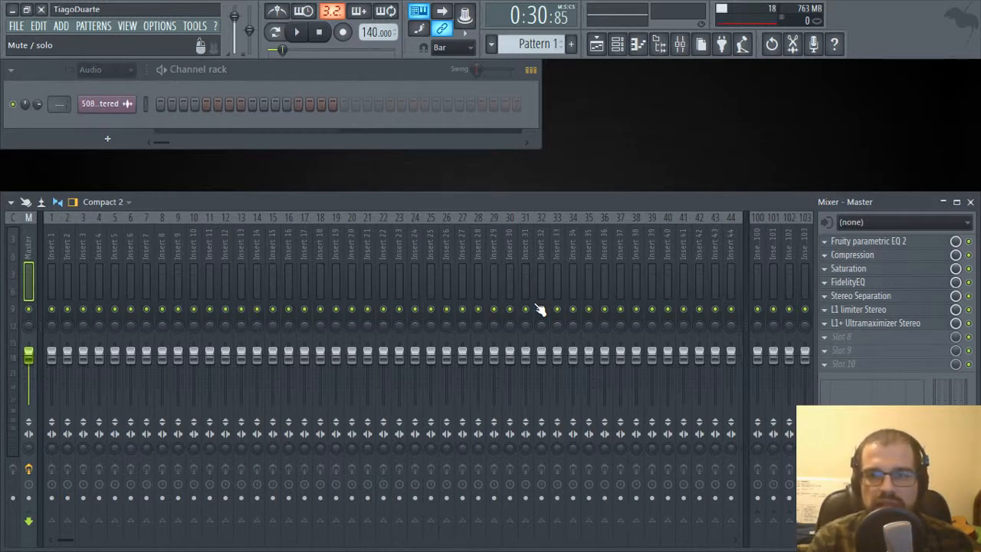
left_click(862, 283)
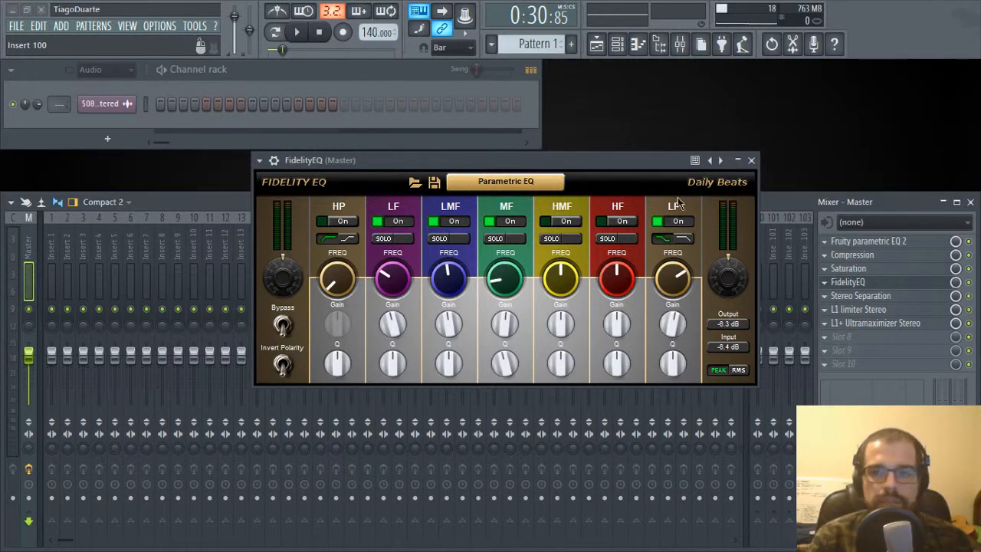
Close the FidelityEQ window, the channel rack and the mixer.
left_click(751, 160)
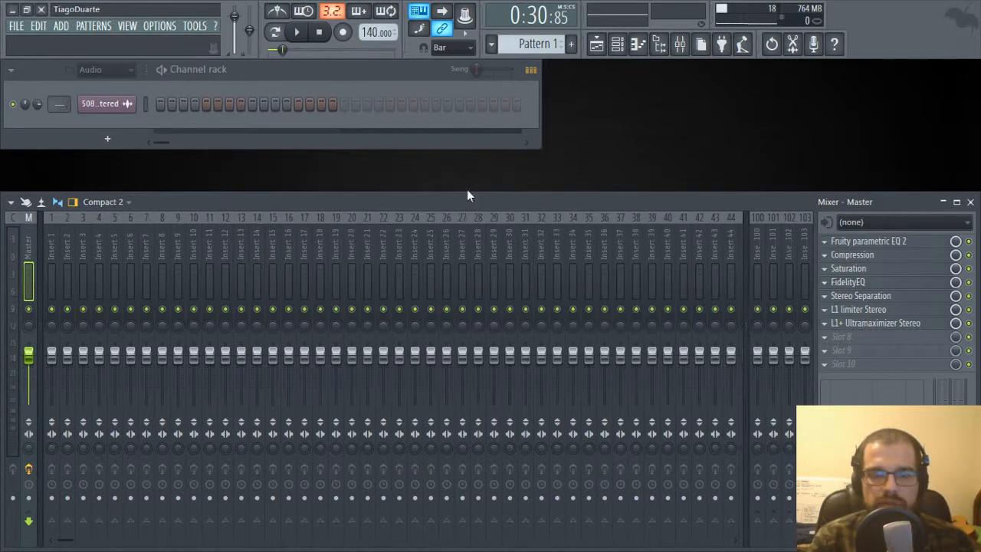
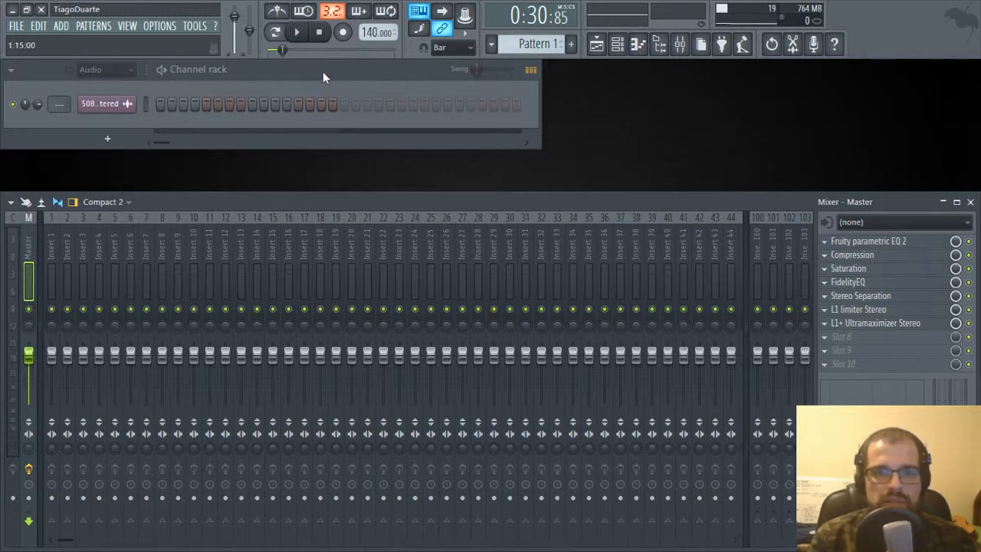
left_click(618, 43)
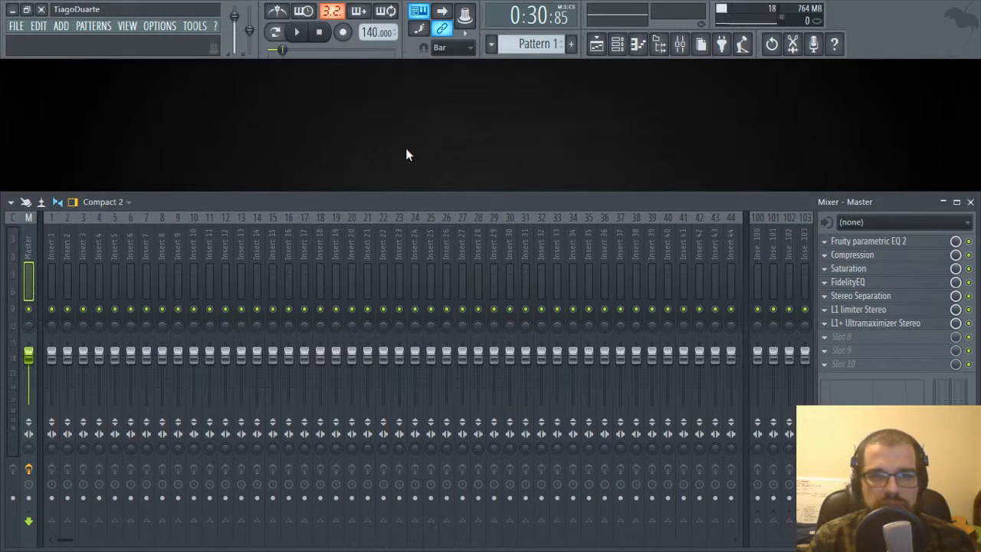
left_click(970, 202)
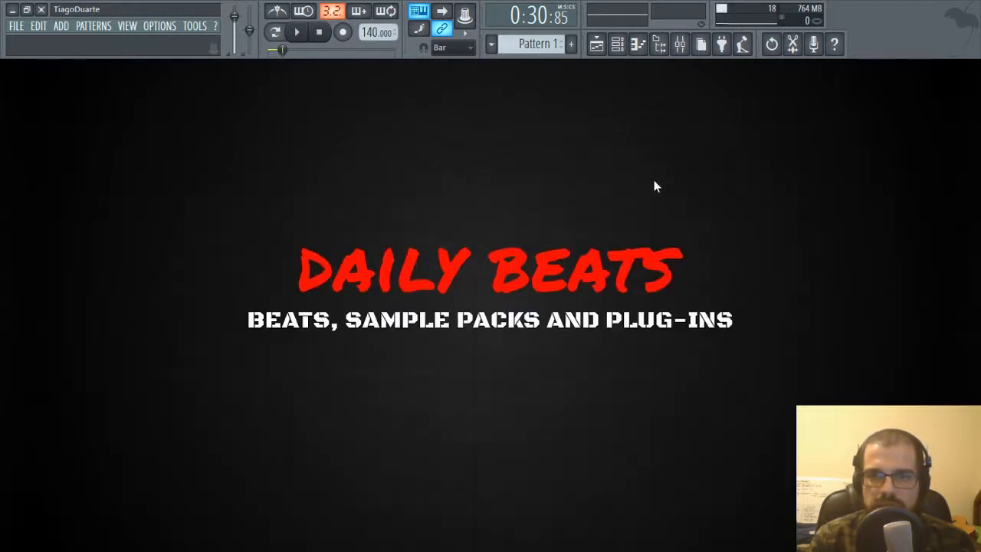